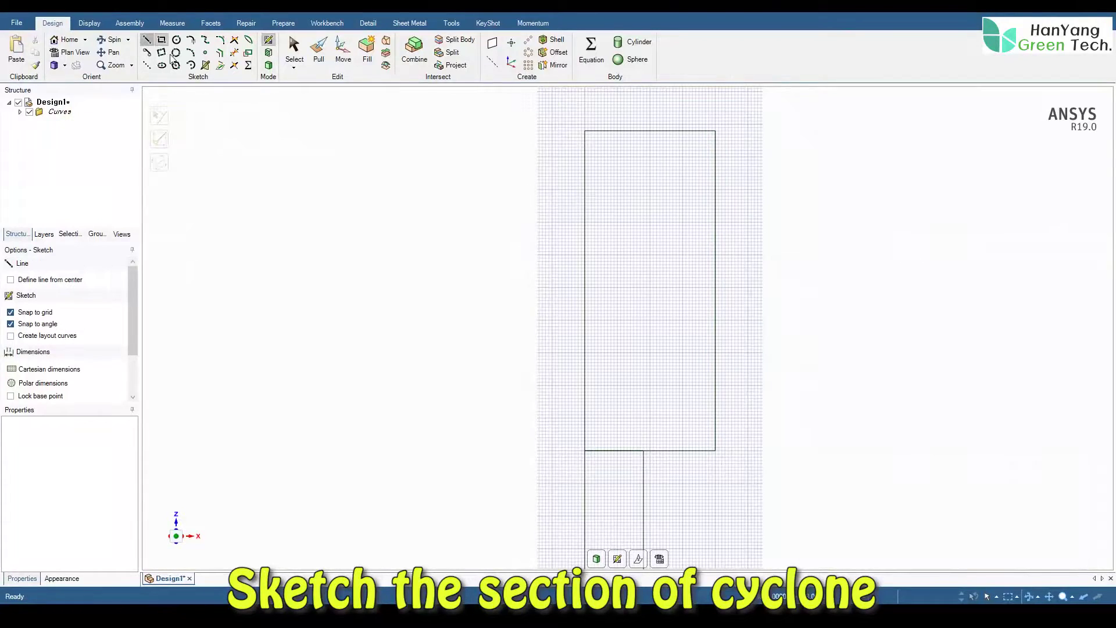
# Draw the slanted cone-wall line from the large rectangle's upper outer corner to the upper outer corner of the narrow rectangle below.
pyautogui.click(715, 131)
pyautogui.click(644, 450)
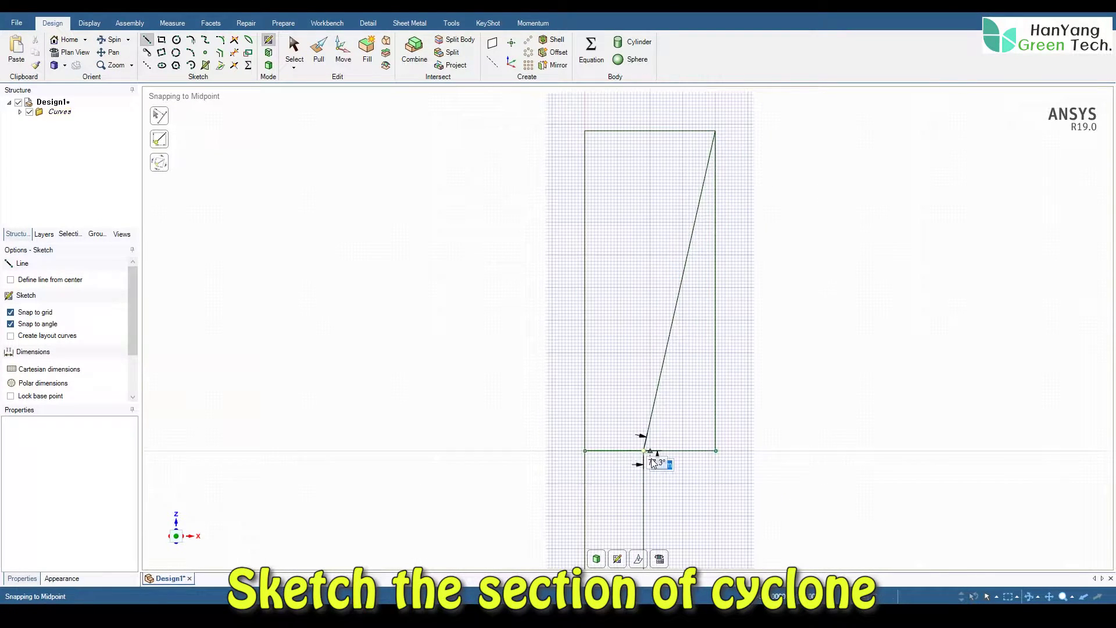
# Draw a rectangle 200 mm wide and 320 mm high directly above the cone section, sharing its upper edge.
pyautogui.keyDown('shift'); pyautogui.moveTo(628, 251); pyautogui.dragTo(647, 401, button='middle'); pyautogui.keyUp('shift')
pyautogui.keyDown('ctrl'); pyautogui.moveTo(667, 216); pyautogui.dragTo(665, 276, button='middle'); pyautogui.keyUp('ctrl')
pyautogui.keyDown('shift'); pyautogui.moveTo(665, 276); pyautogui.dragTo(631, 370, button='middle'); pyautogui.keyUp('shift')
pyautogui.click(161, 39)
pyautogui.click(518, 434)
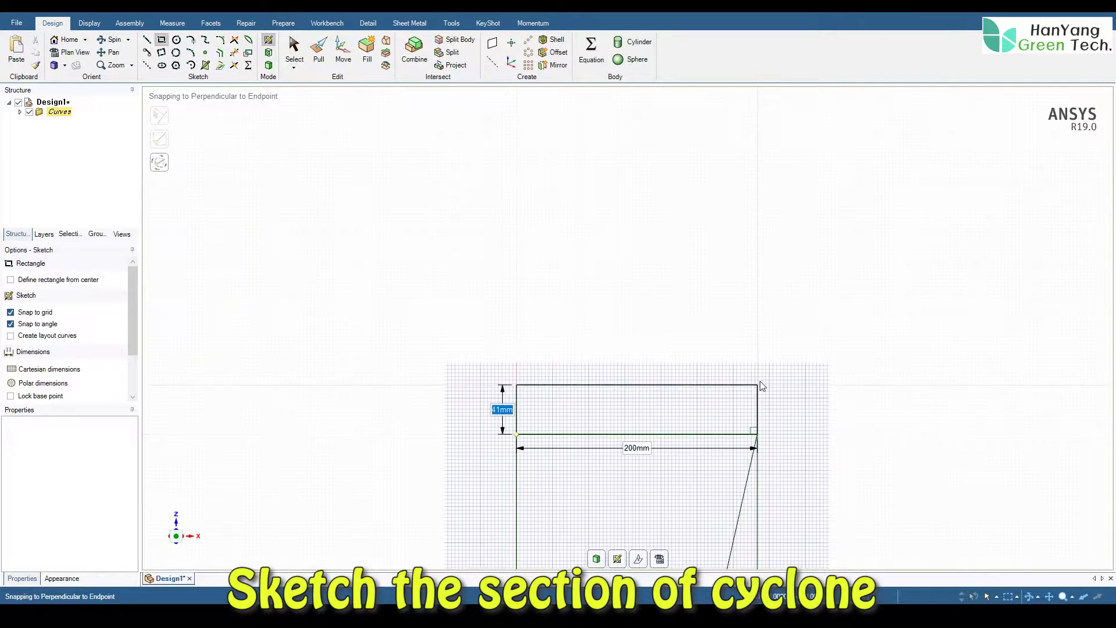
pyautogui.write('320')
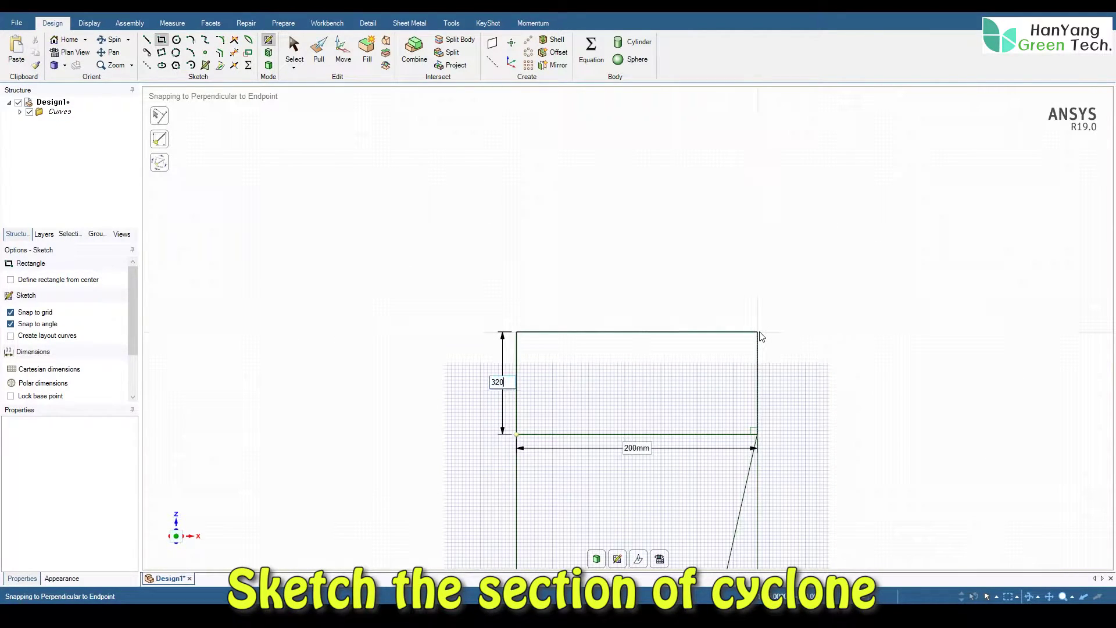
pyautogui.press('Tab')
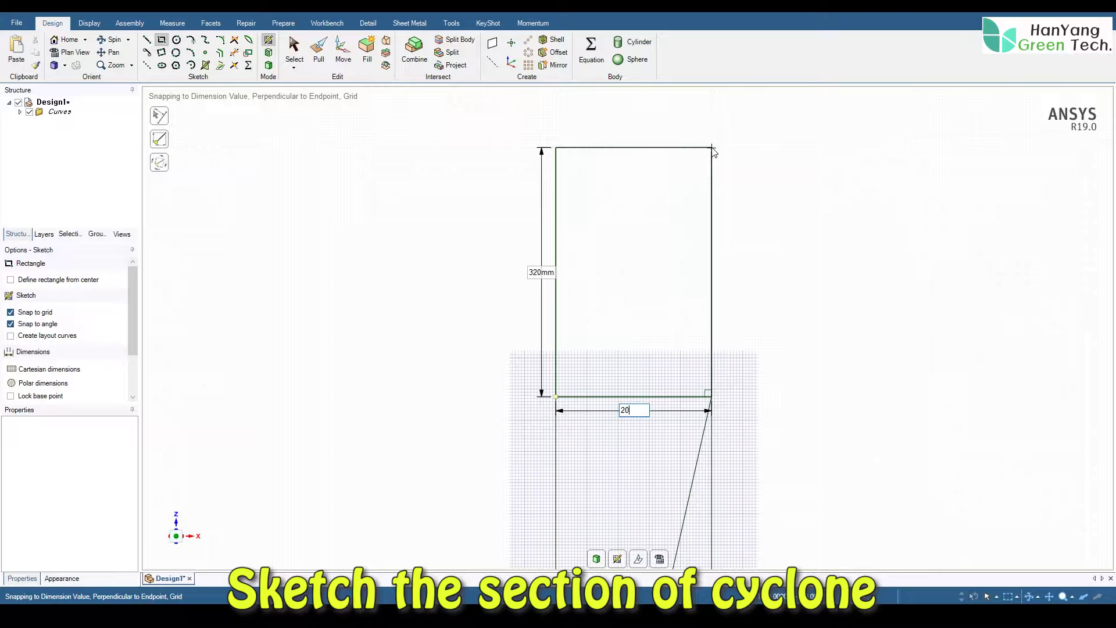
pyautogui.press('Return')
# Draw a rectangle 75 mm wide and 180 mm high on the 320 mm section, starting from its upper corner on the axis side.
pyautogui.keyDown('shift'); pyautogui.moveTo(664, 167); pyautogui.dragTo(685, 389, button='middle'); pyautogui.keyUp('shift')
pyautogui.scroll(3, 680, 349)
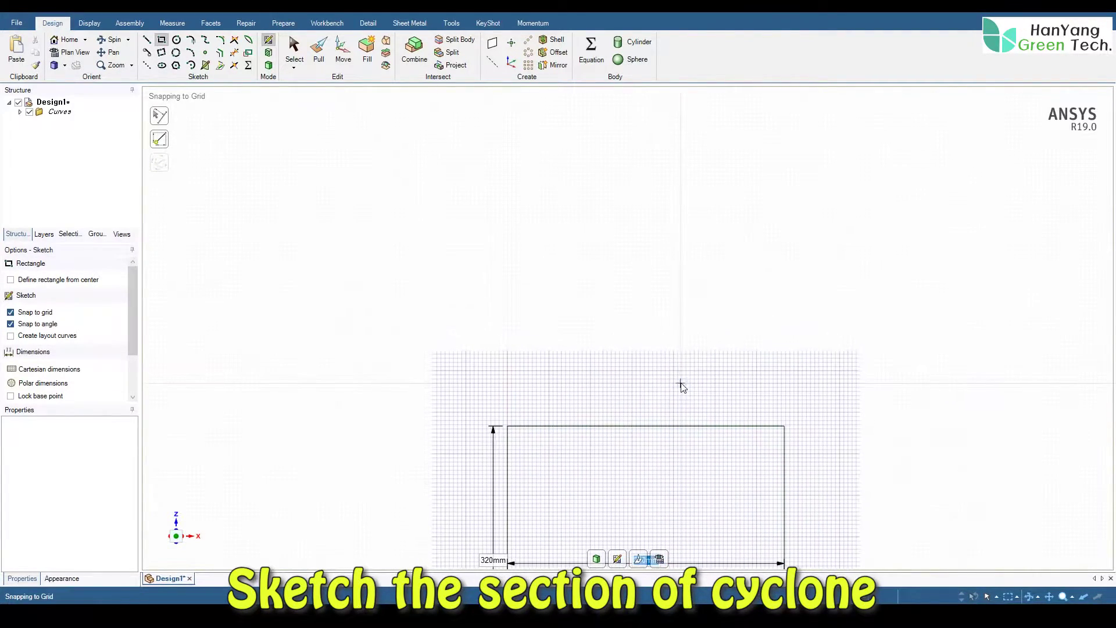
pyautogui.press('Return')
pyautogui.click(508, 426)
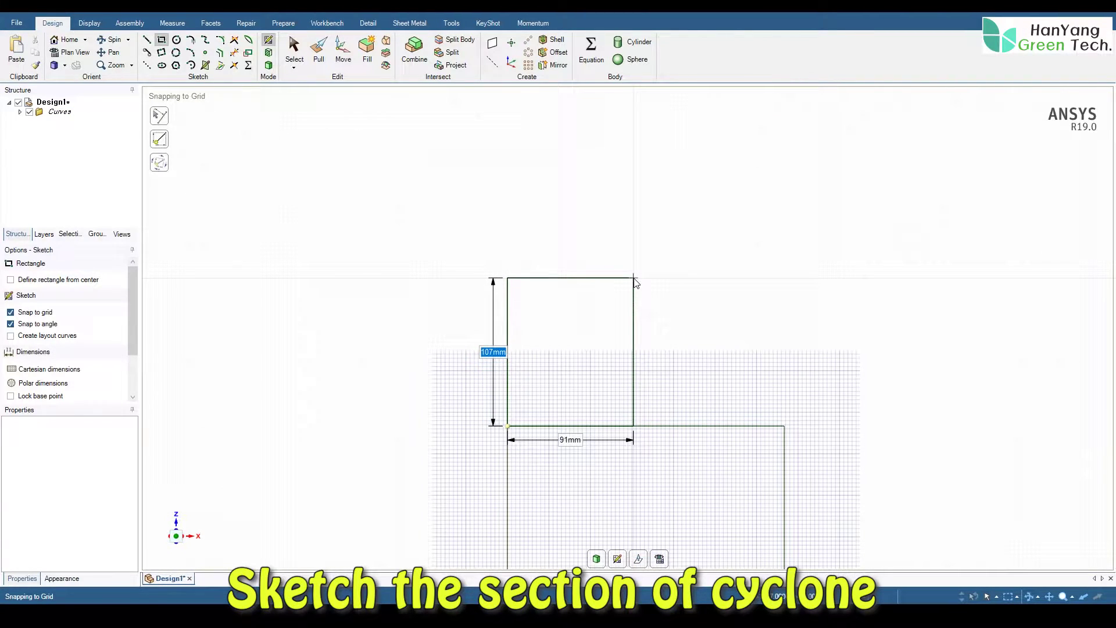
pyautogui.write('180')
pyautogui.press('Tab')
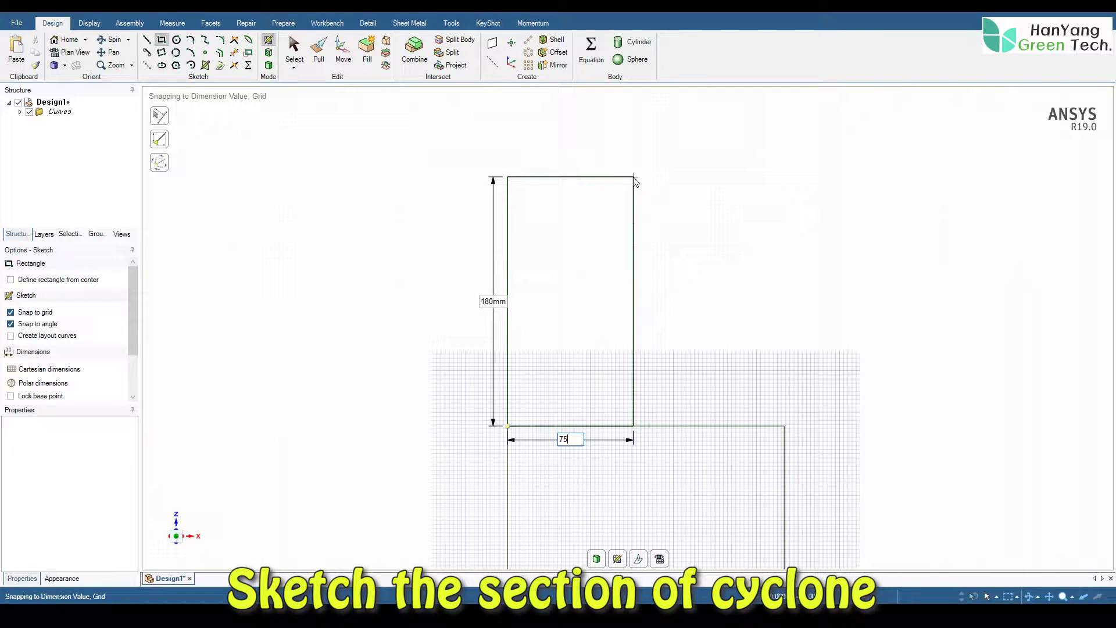
pyautogui.press('Return')
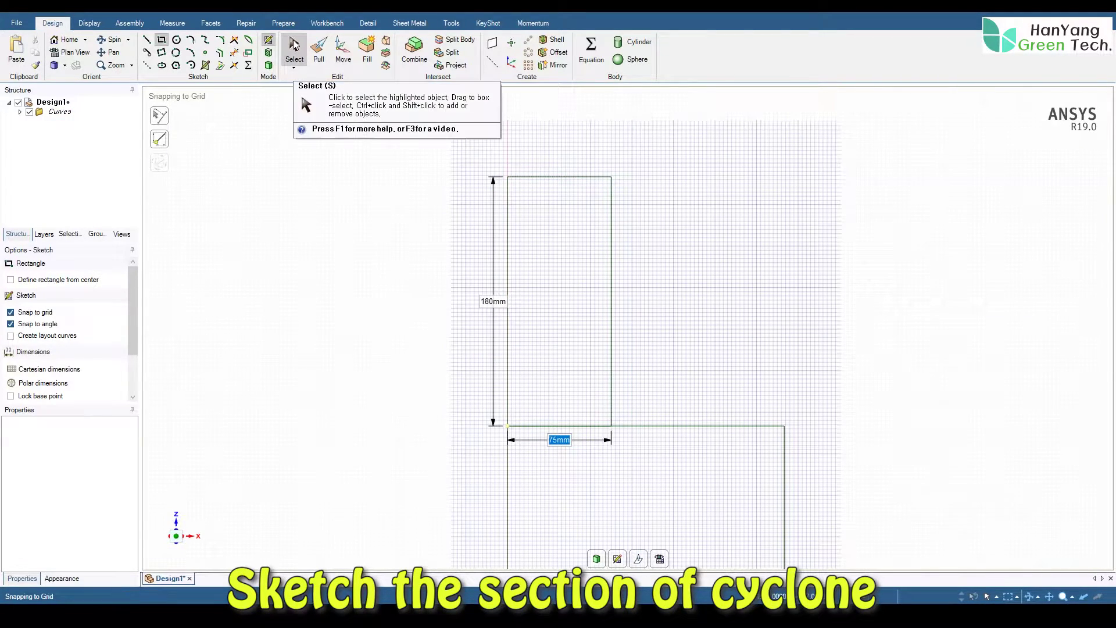
pyautogui.click(293, 45)
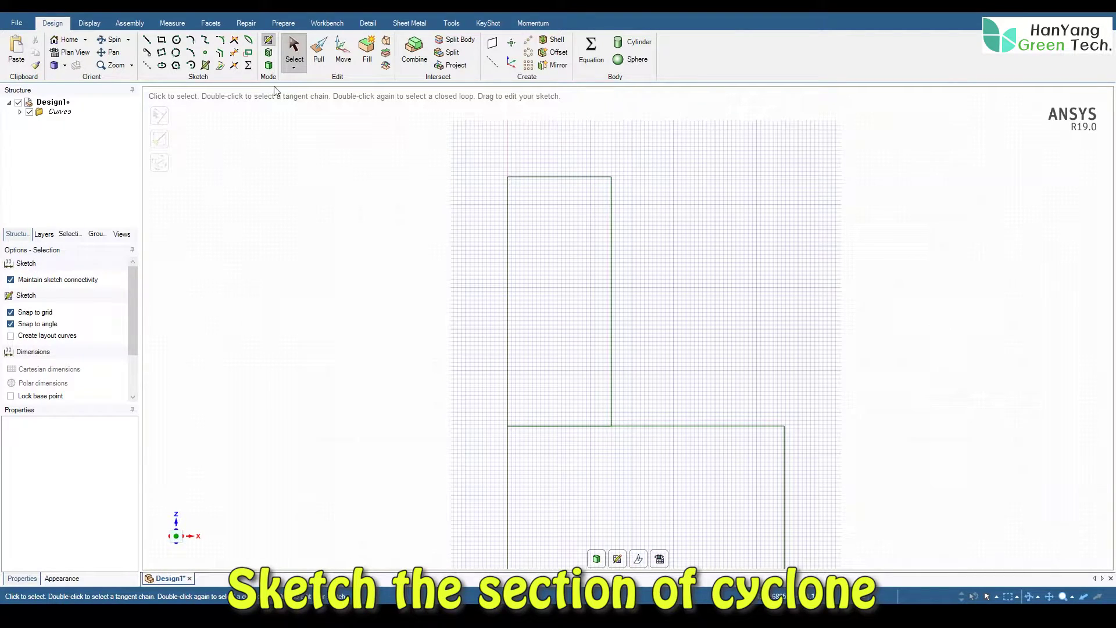
# Draw a strip 5 mm wide and 180 mm high along the outer side of the 75 mm rectangle.
pyautogui.click(162, 41)
pyautogui.click(611, 177)
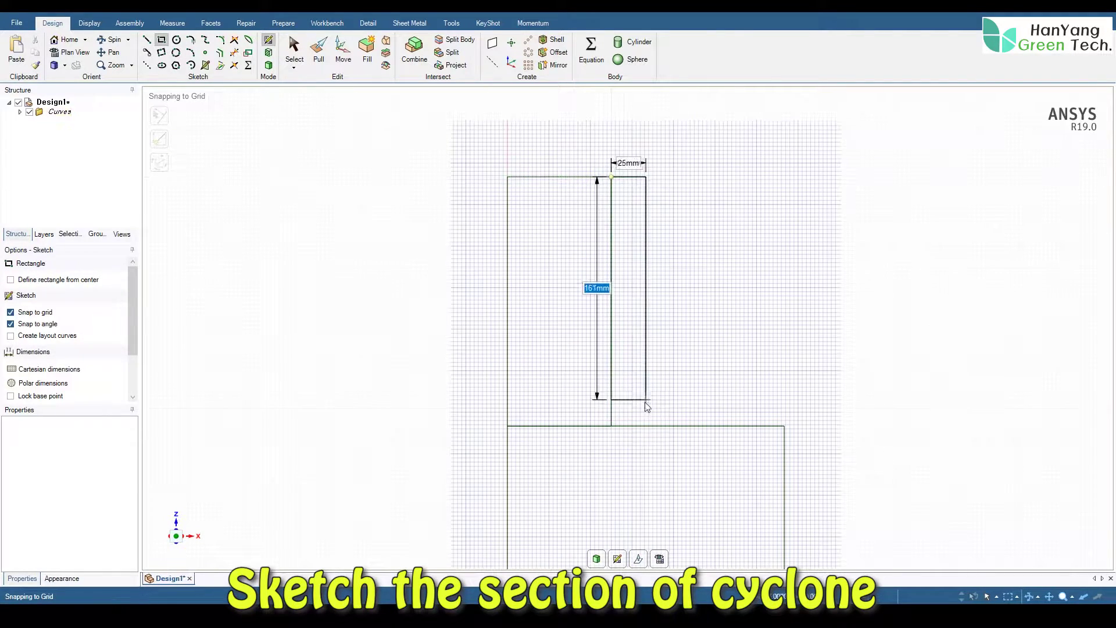
pyautogui.write('5')
pyautogui.press('Return')
pyautogui.click(618, 427)
# Draw a rectangle 120 mm wide and 180 mm high from the 5 mm strip to the section's outer wall.
pyautogui.click(618, 427)
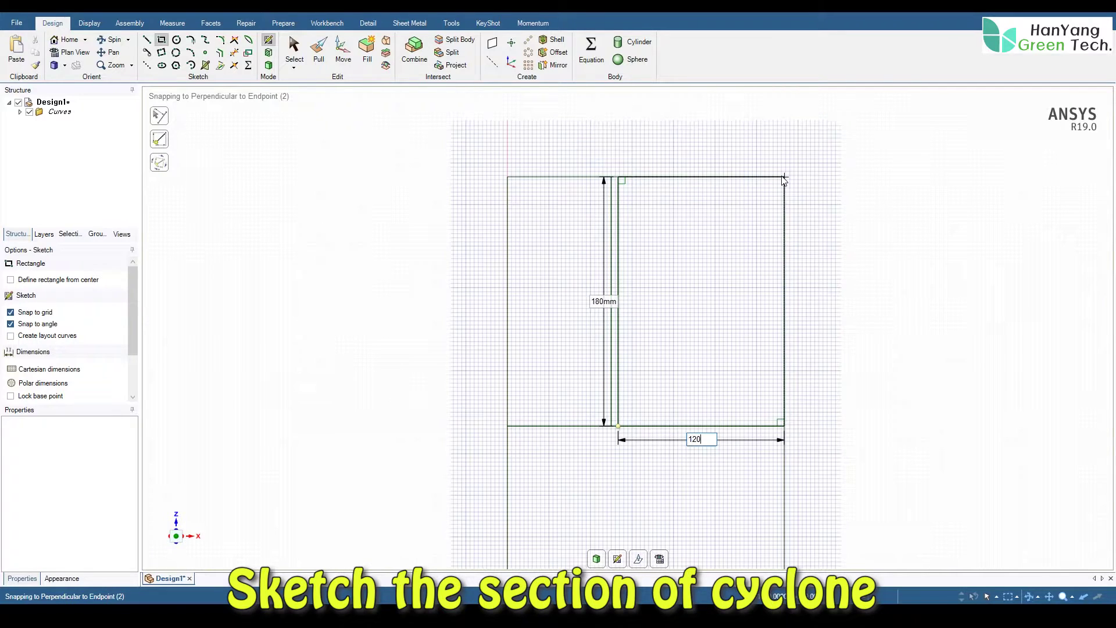
pyautogui.press('Return')
pyautogui.click(294, 51)
# Draw a rectangle 75 mm wide and 120 mm high on top of the inner 180 mm high rectangle.
pyautogui.keyDown('shift'); pyautogui.moveTo(629, 169); pyautogui.dragTo(628, 392, button='middle'); pyautogui.keyUp('shift')
pyautogui.click(162, 40)
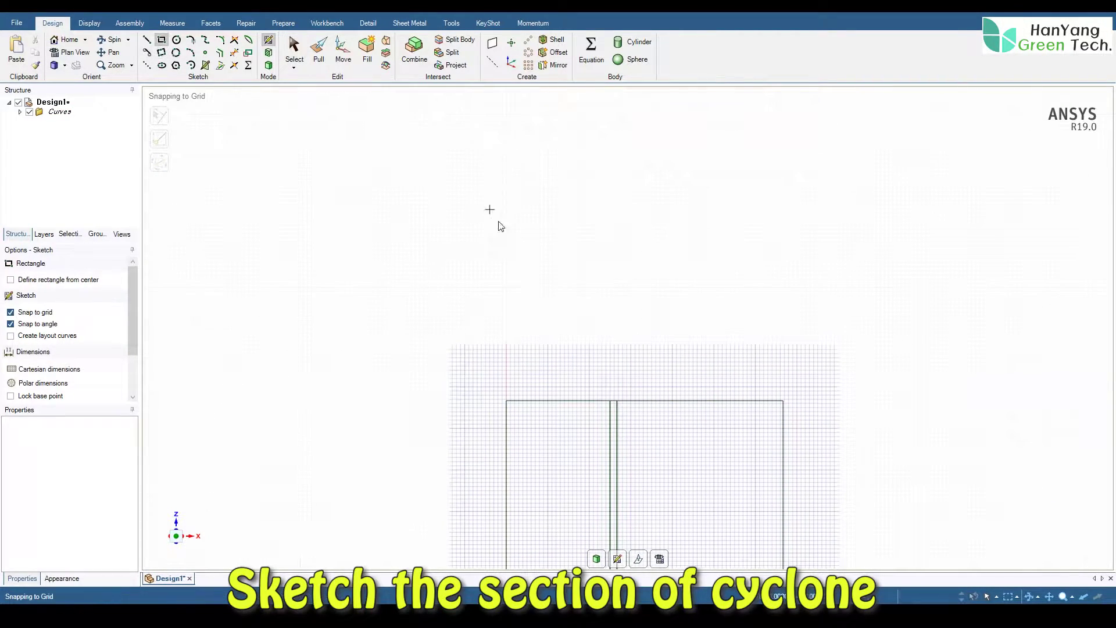
pyautogui.click(516, 398)
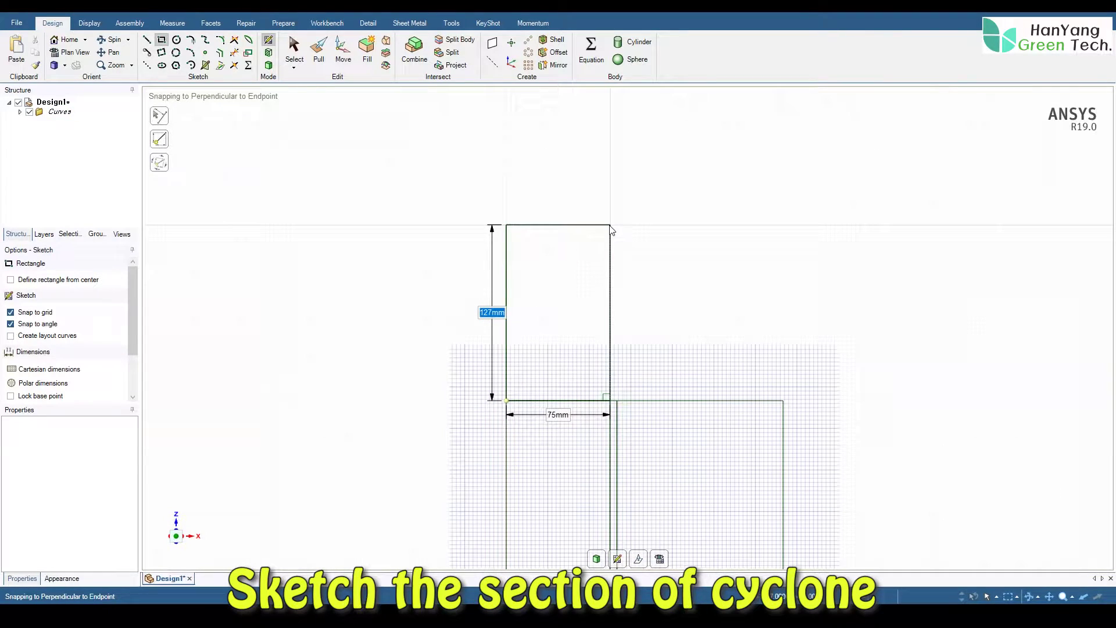
pyautogui.press('Tab')
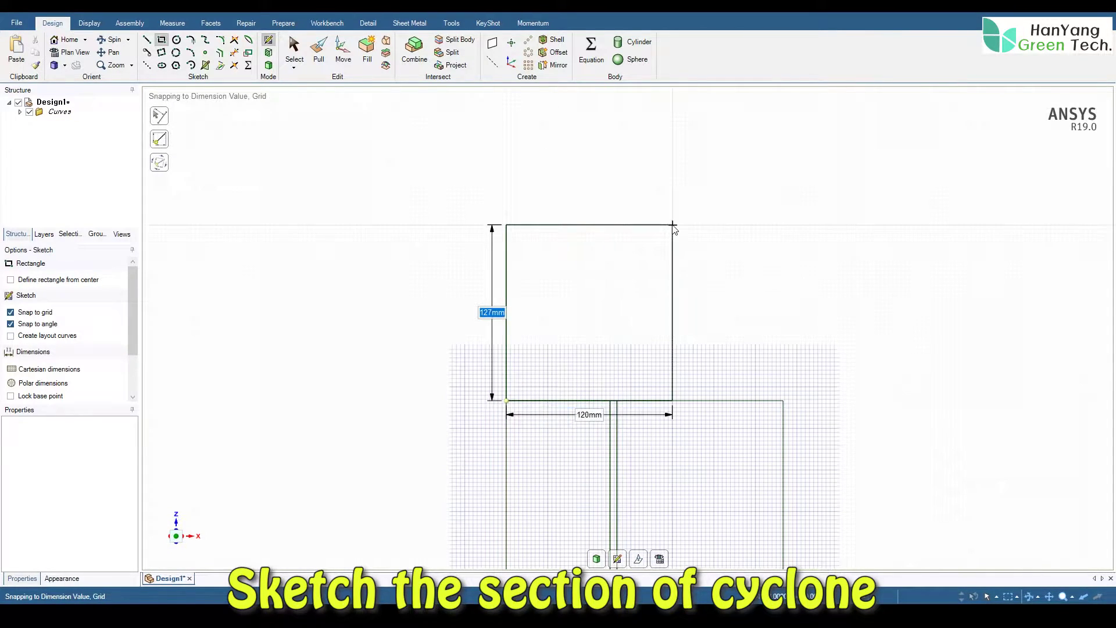
pyautogui.press('Tab')
pyautogui.write('75')
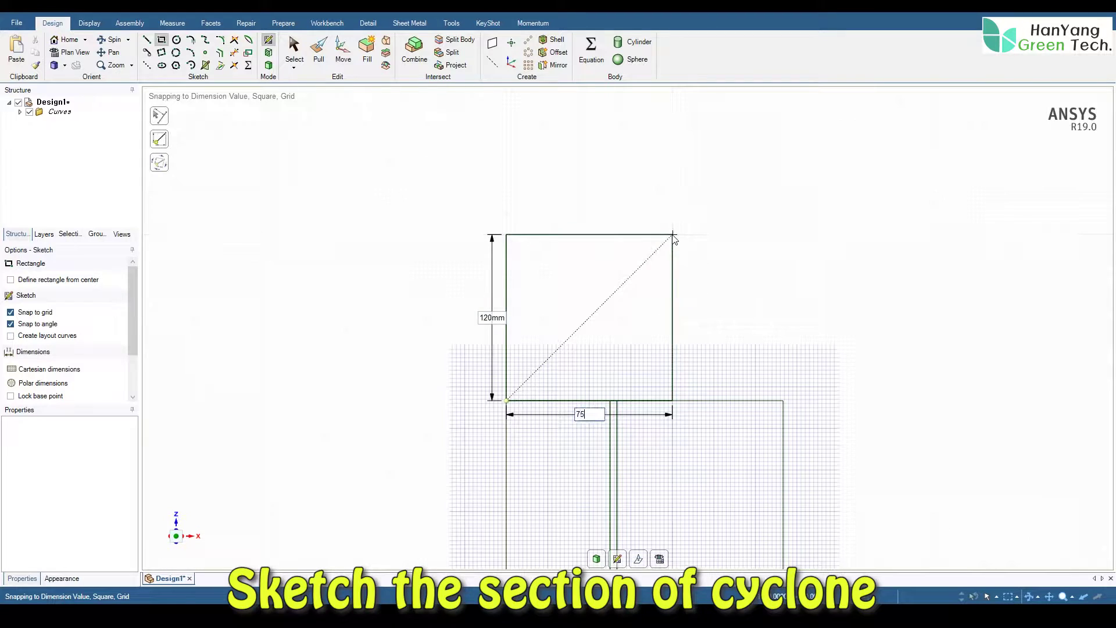
pyautogui.press('Tab')
pyautogui.press('Tab')
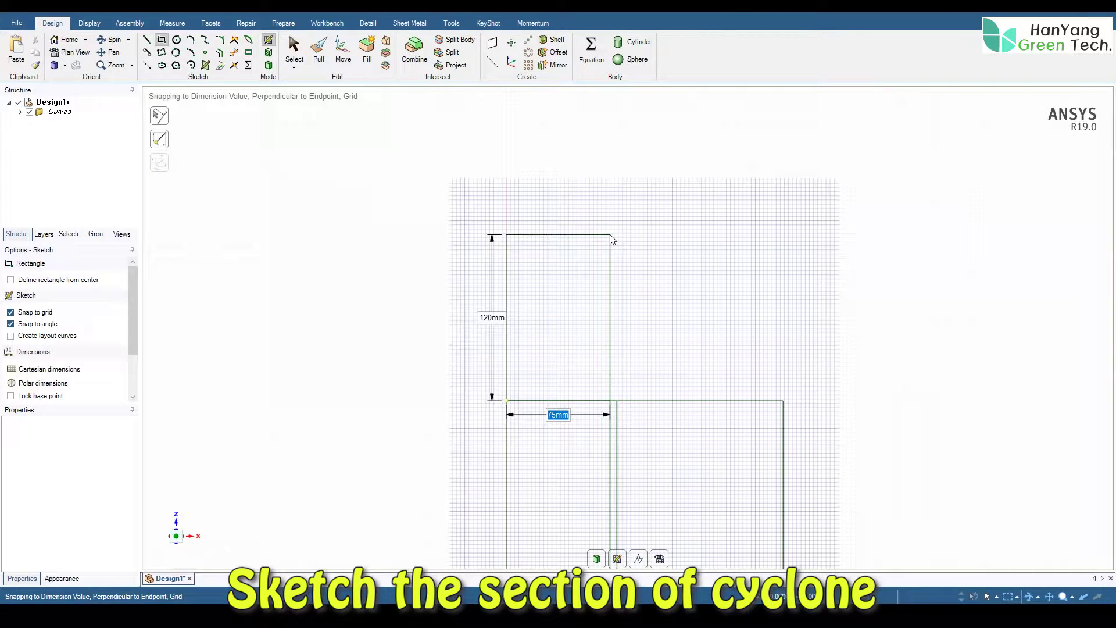
pyautogui.press('Return')
# Draw a 120 mm by 120 mm square on top of the outer 180 mm high rectangle, leaving the 5 mm gap.
pyautogui.click(617, 400)
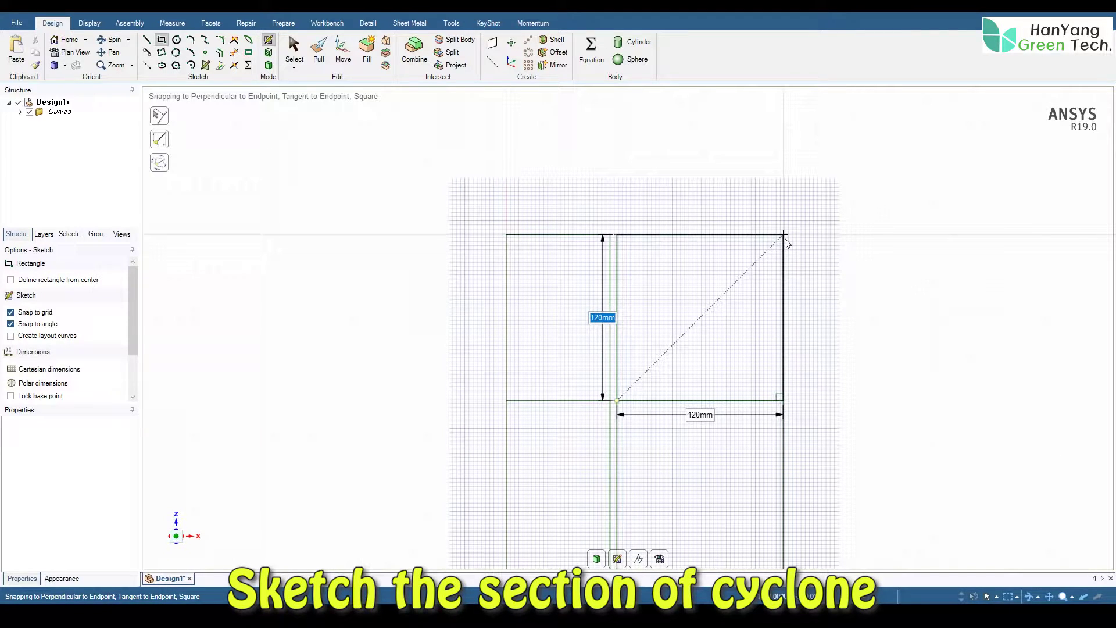
pyautogui.click(783, 235)
pyautogui.click(783, 234)
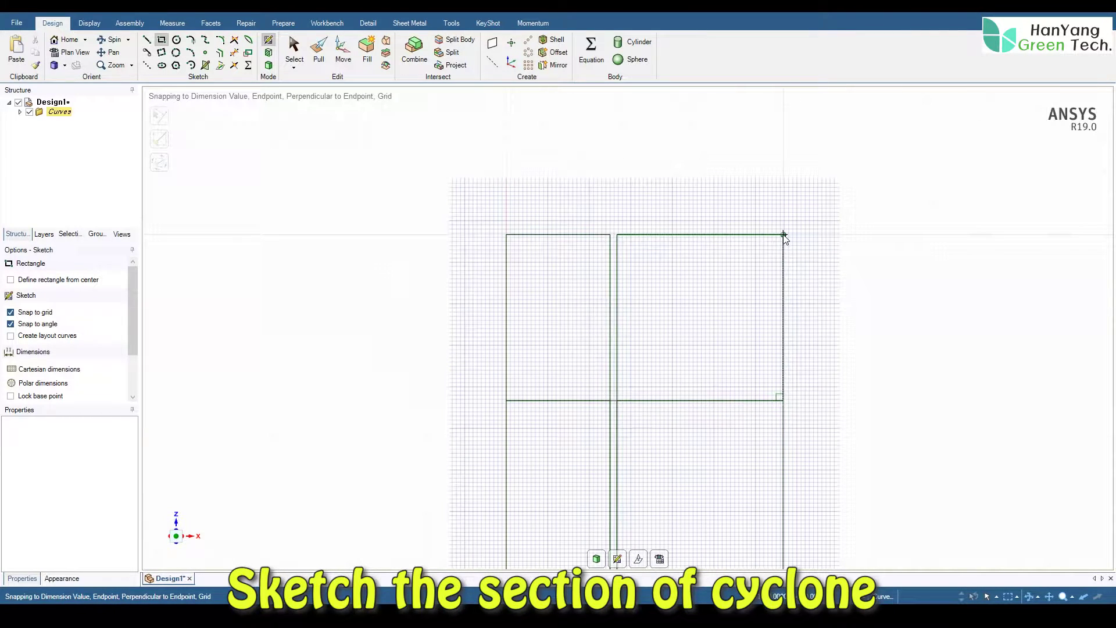
# Trim away the cone rectangle's vertical outer edge and the part of its base lying outside the slanted line.
pyautogui.scroll(1, 681, 260)
pyautogui.scroll(-5, 680, 260)
pyautogui.keyDown('shift'); pyautogui.moveTo(686, 305); pyautogui.dragTo(694, 202, button='middle'); pyautogui.keyUp('shift')
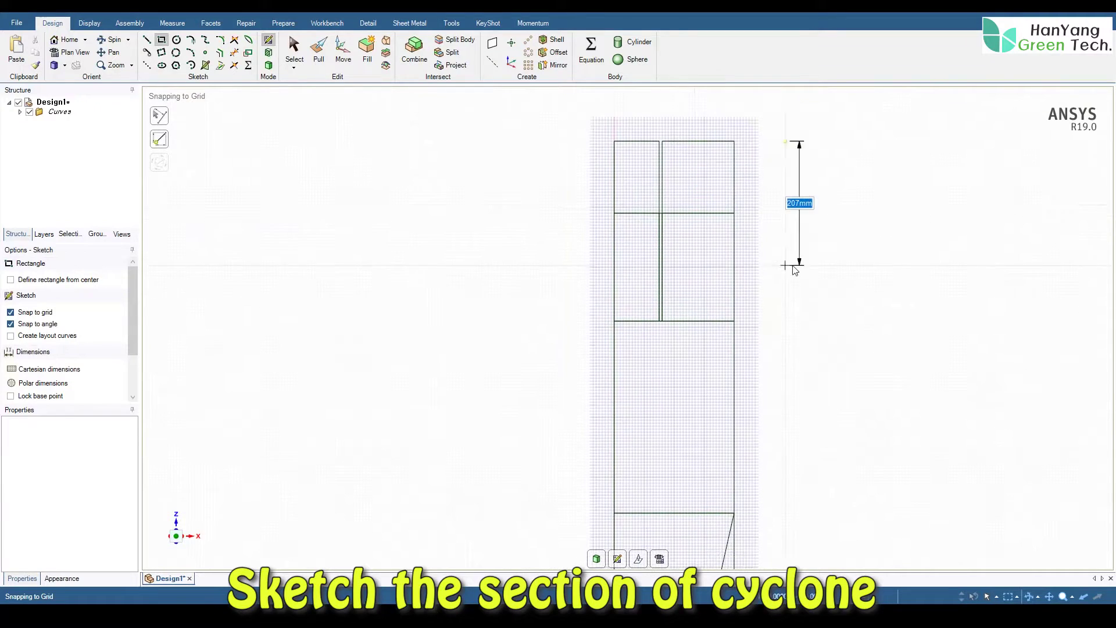
pyautogui.keyDown('shift'); pyautogui.moveTo(732, 326); pyautogui.dragTo(722, 111, button='middle'); pyautogui.keyUp('shift')
pyautogui.keyDown('shift'); pyautogui.moveTo(697, 300); pyautogui.dragTo(696, 193, button='middle'); pyautogui.keyUp('shift')
pyautogui.click(234, 53)
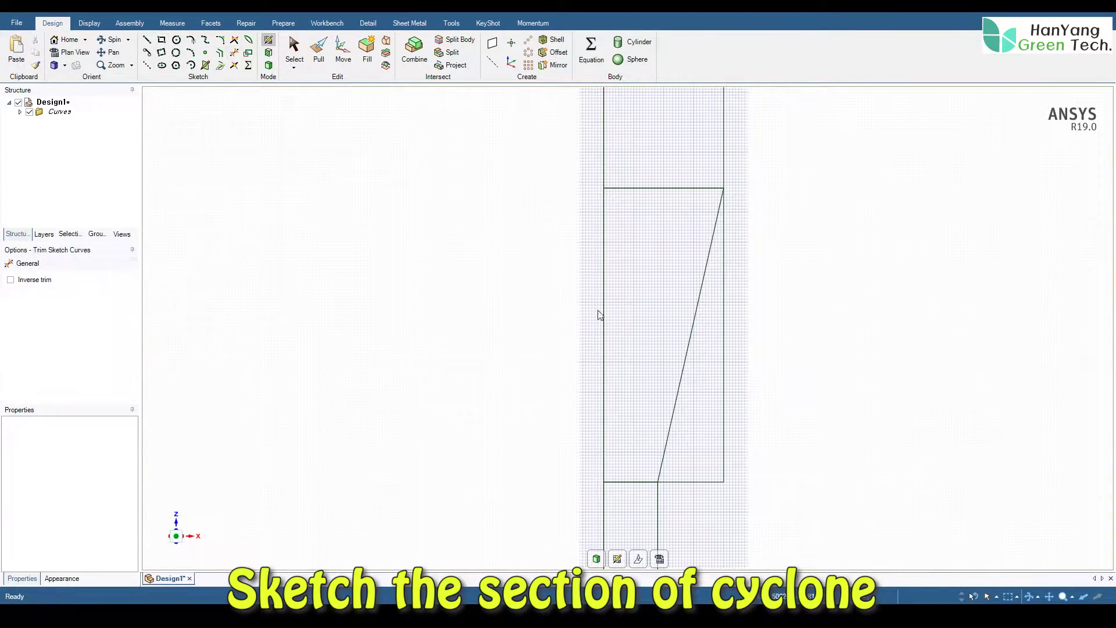
pyautogui.click(719, 481)
pyautogui.click(724, 442)
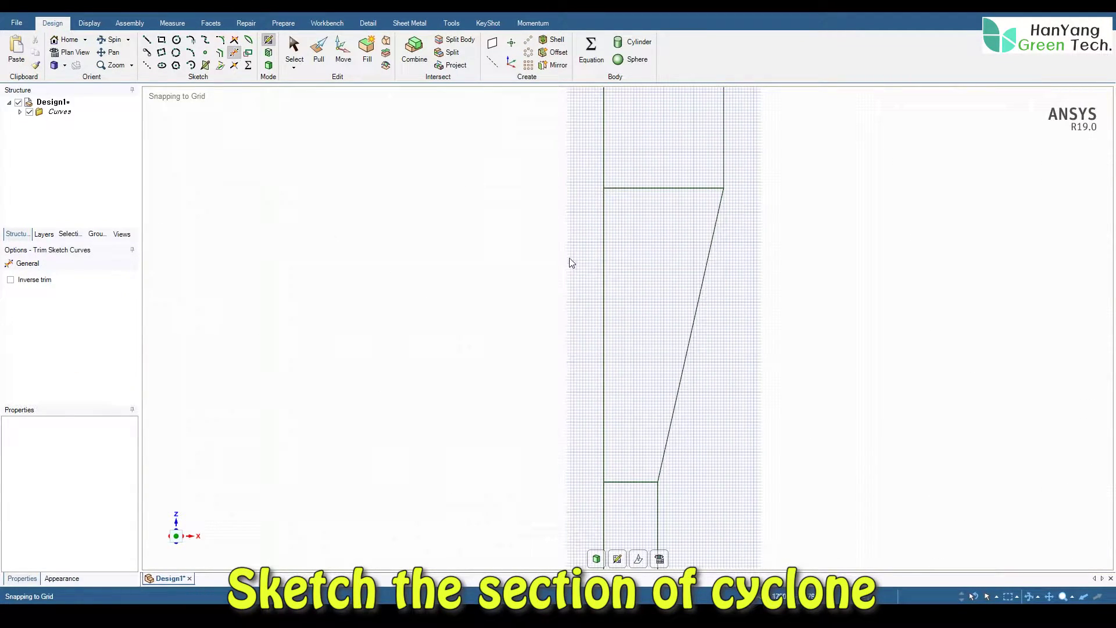
# Continue the 5 mm strip down through the 320 mm section with a narrow rectangle ending at the cone's upper edge.
pyautogui.moveTo(562, 300)
pyautogui.keyDown('shift'); pyautogui.mouseDown(button='middle')
pyautogui.moveTo(578, 195)
pyautogui.moveTo(577, 412)
pyautogui.mouseUp(button='middle'); pyautogui.keyUp('shift')
pyautogui.keyDown('shift'); pyautogui.moveTo(580, 244); pyautogui.dragTo(578, 397, button='middle'); pyautogui.keyUp('shift')
pyautogui.moveTo(578, 349)
pyautogui.keyDown('shift'); pyautogui.mouseDown(button='middle')
pyautogui.moveTo(573, 381)
pyautogui.moveTo(585, 400)
pyautogui.moveTo(593, 284)
pyautogui.moveTo(588, 315)
pyautogui.mouseUp(button='middle'); pyautogui.keyUp('shift')
pyautogui.click(161, 39)
pyautogui.click(675, 242)
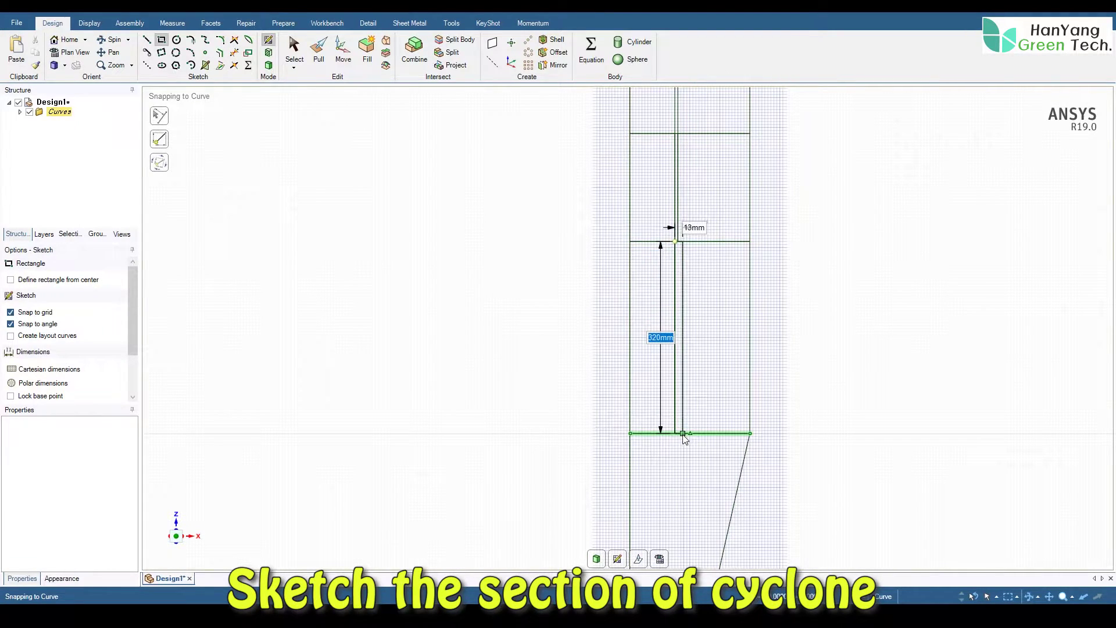
pyautogui.click(686, 438)
# Place two closely spaced points on the cone section's lower edge to mark the inner wall's thickness.
pyautogui.keyDown('shift'); pyautogui.moveTo(705, 451); pyautogui.dragTo(660, 382, button='middle'); pyautogui.keyUp('shift')
pyautogui.click(208, 55)
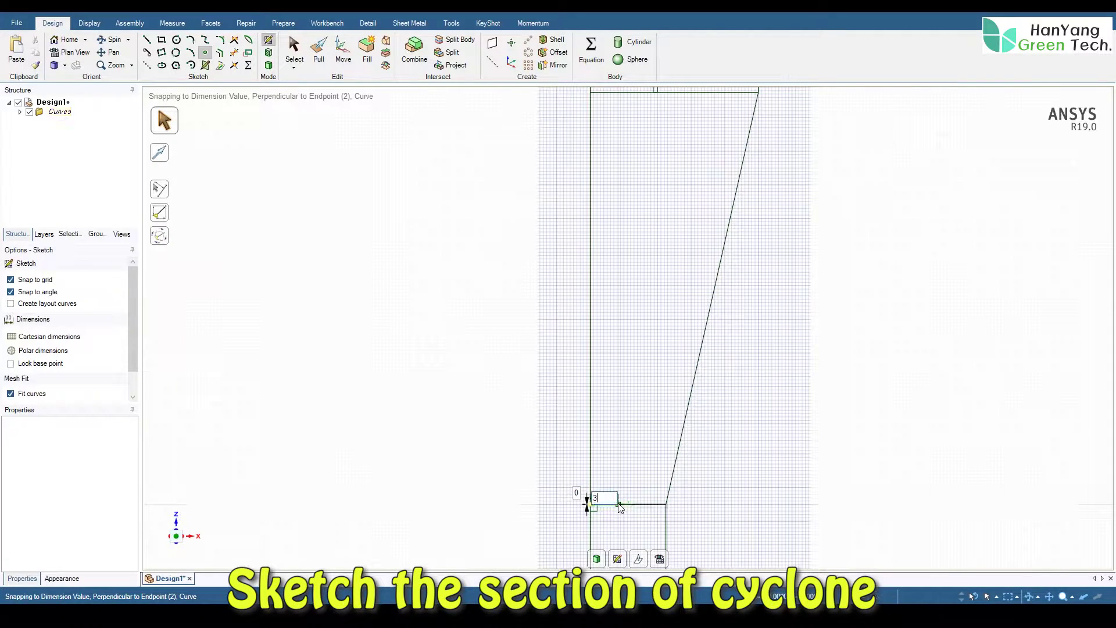
pyautogui.press('Return')
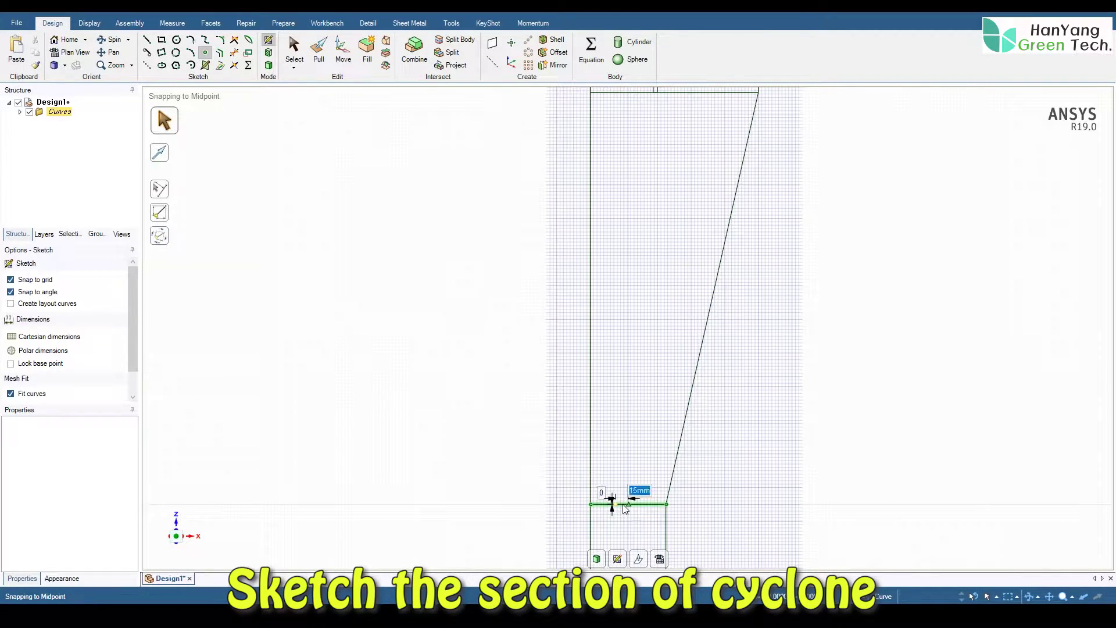
pyautogui.press('Return')
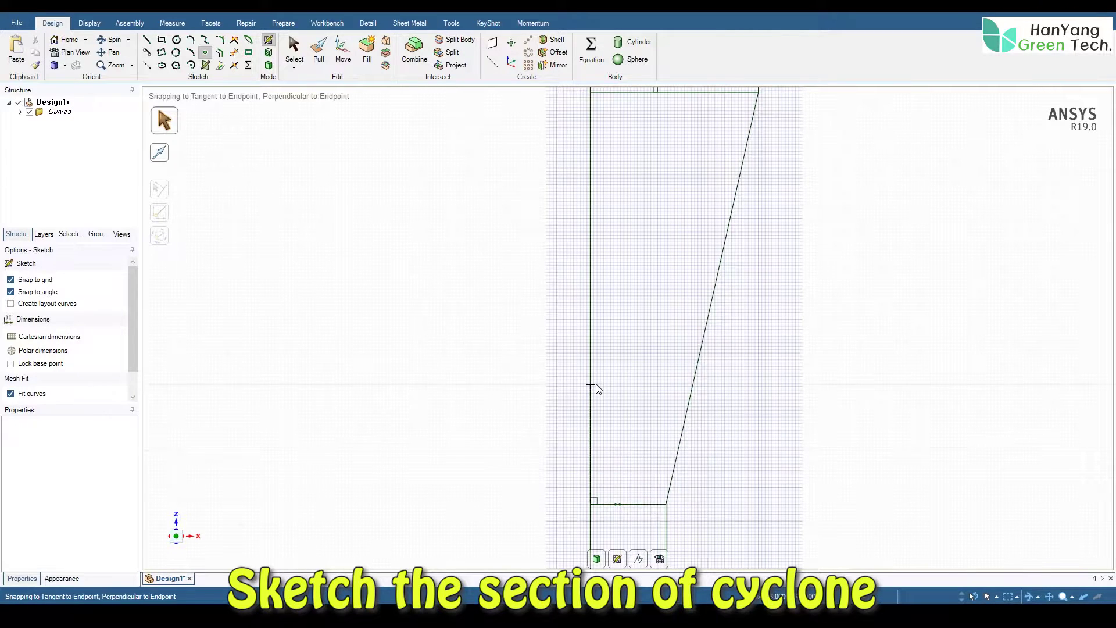
# Draw a slanted line from the narrow strip's lower inner corner to the inner point on the cone's lower edge.
pyautogui.click(146, 39)
pyautogui.click(653, 92)
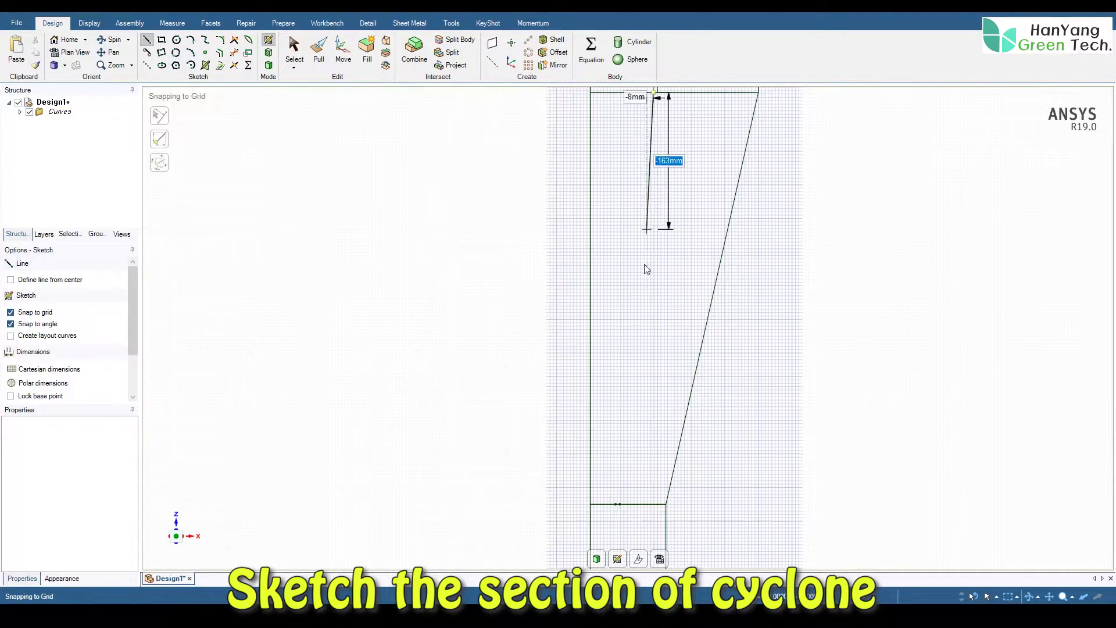
pyautogui.scroll(5, 614, 505)
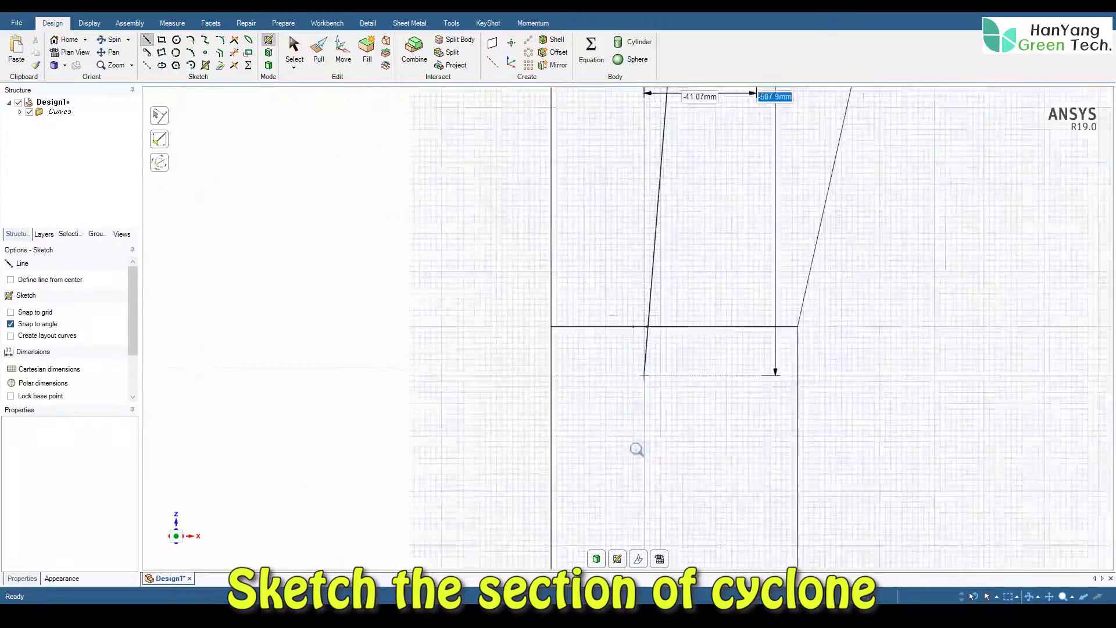
pyautogui.click(619, 263)
pyautogui.scroll(5, 717, 231)
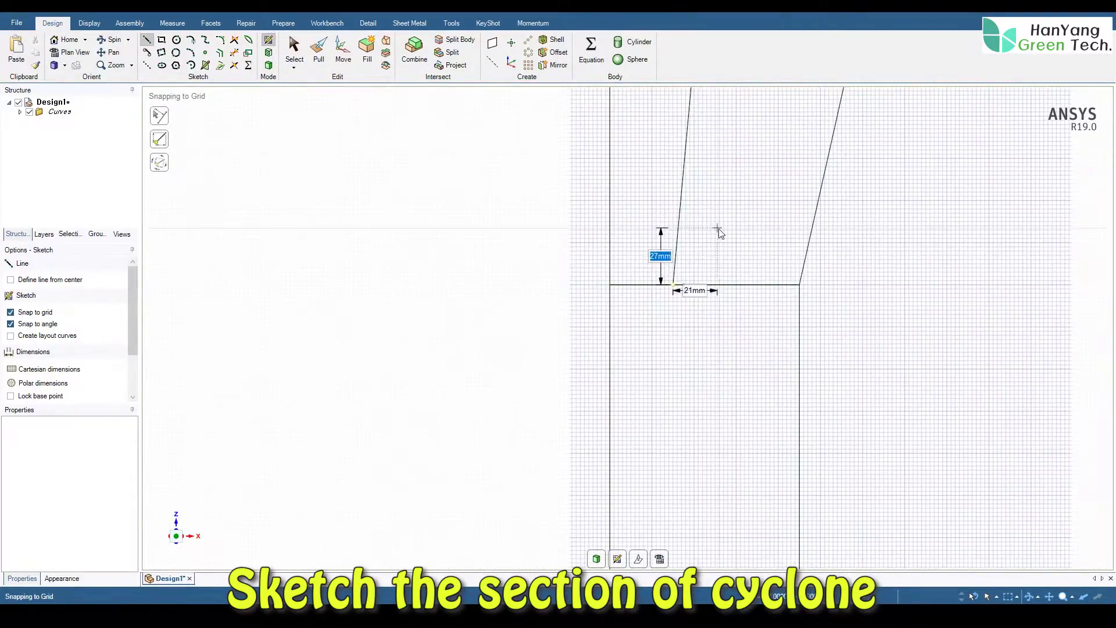
pyautogui.keyDown('ctrl'); pyautogui.moveTo(710, 418); pyautogui.dragTo(710, 422, button='middle'); pyautogui.keyUp('ctrl')
pyautogui.press('Escape')
# Draw a second slanted line from the outer point on the cone's lower edge to the strip's lower outer corner.
pyautogui.click(617, 443)
pyautogui.scroll(-10, 689, 253)
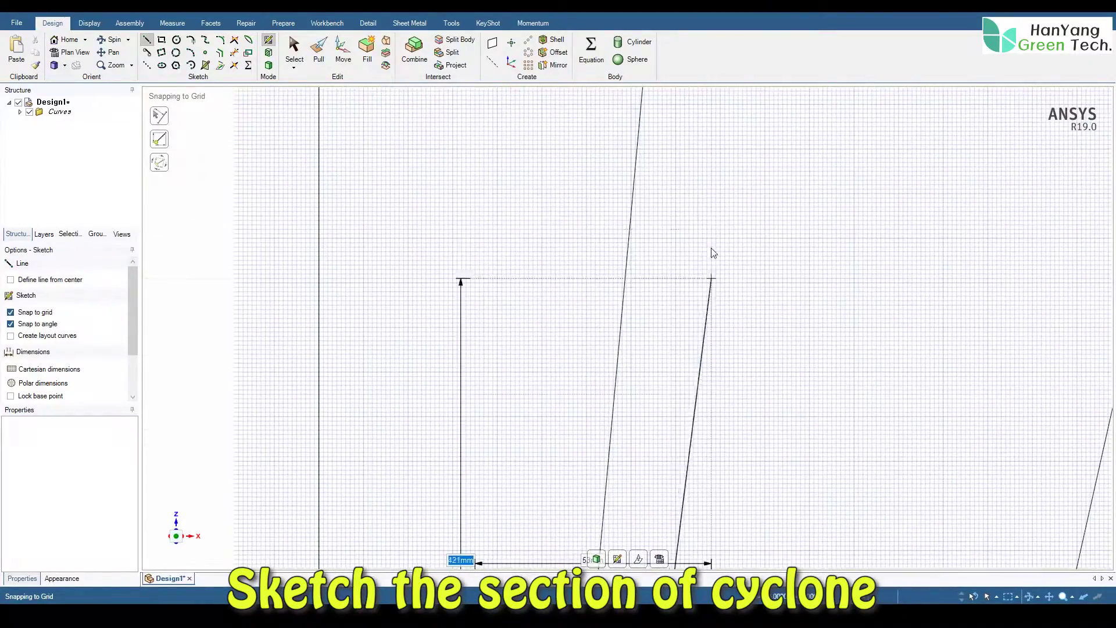
pyautogui.click(642, 346)
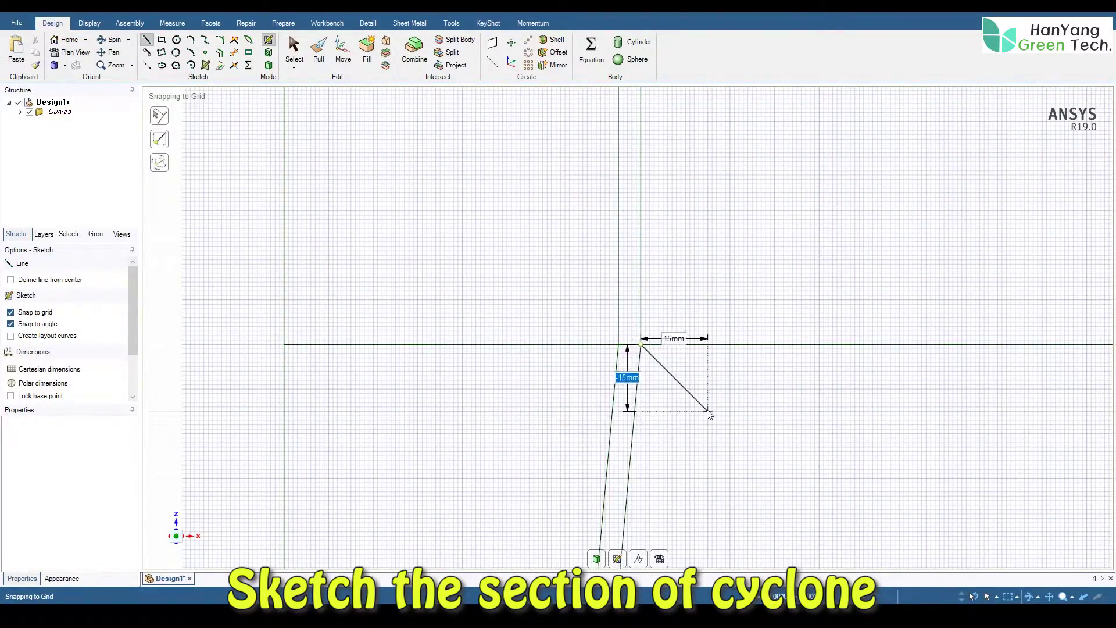
# Draw a narrow rectangle 500 mm high from the two points on the cone's lower edge down to the section's base.
pyautogui.scroll(-8, 733, 353)
pyautogui.keyDown('shift'); pyautogui.moveTo(747, 523); pyautogui.dragTo(747, 262, button='middle'); pyautogui.keyUp('shift')
pyautogui.keyDown('shift'); pyautogui.moveTo(808, 567); pyautogui.dragTo(828, 290, button='middle'); pyautogui.keyUp('shift')
pyautogui.keyDown('shift'); pyautogui.moveTo(725, 371); pyautogui.dragTo(718, 286, button='middle'); pyautogui.keyUp('shift')
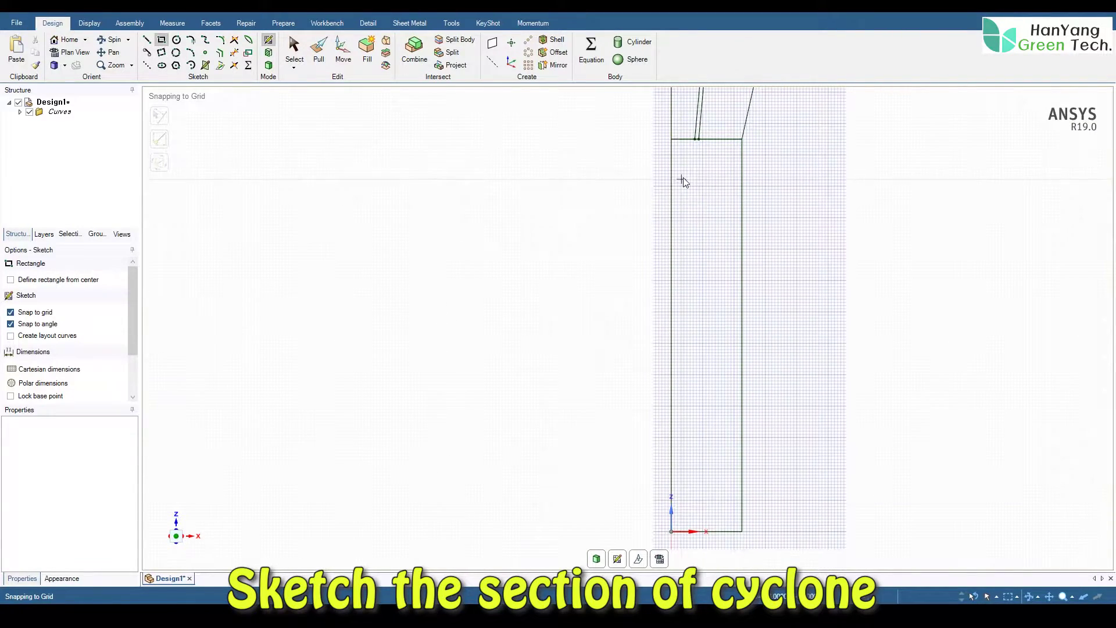
pyautogui.click(695, 141)
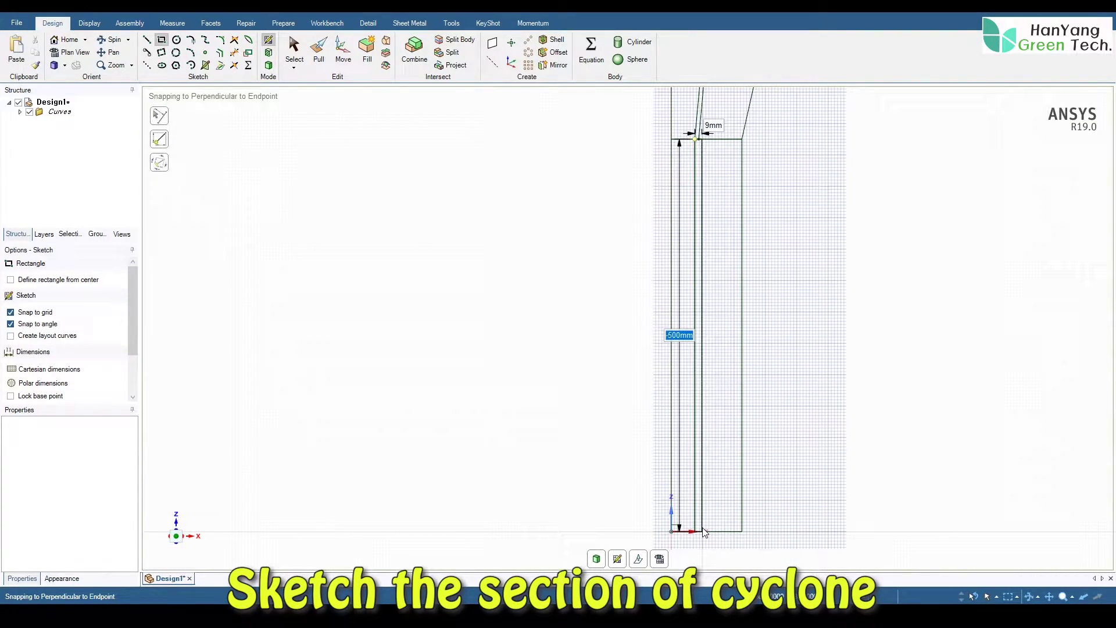
pyautogui.click(699, 530)
pyautogui.click(300, 49)
# Leave sketching and switch to 3D mode to turn the closed cyclone section into a surface.
pyautogui.scroll(2, 788, 267)
pyautogui.scroll(-5, 810, 194)
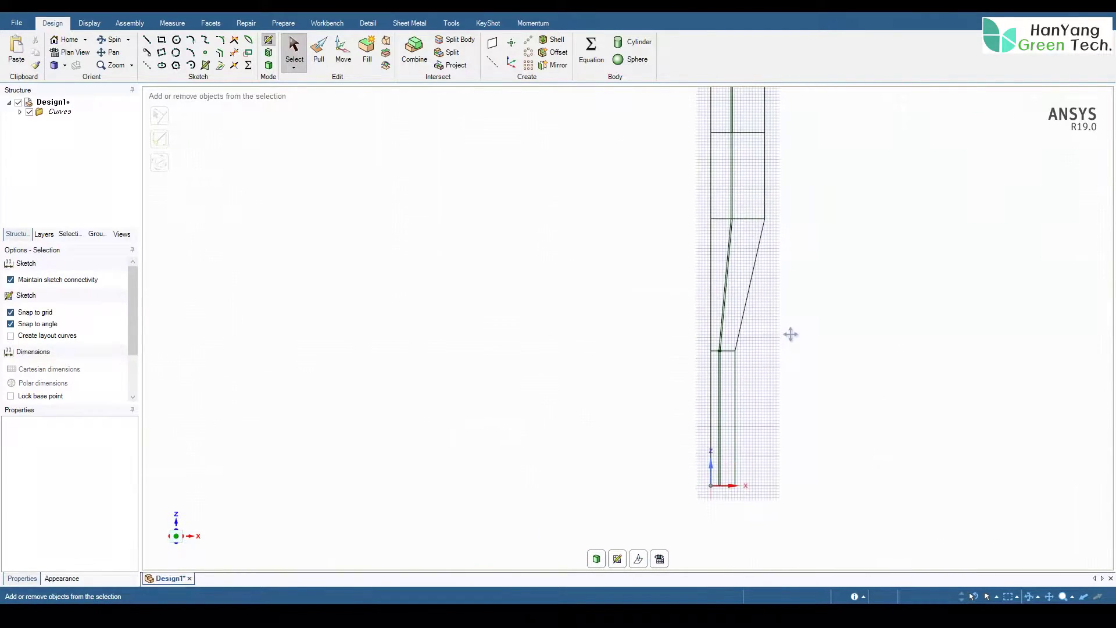
pyautogui.keyDown('shift'); pyautogui.moveTo(789, 327); pyautogui.dragTo(794, 312, button='middle'); pyautogui.keyUp('shift')
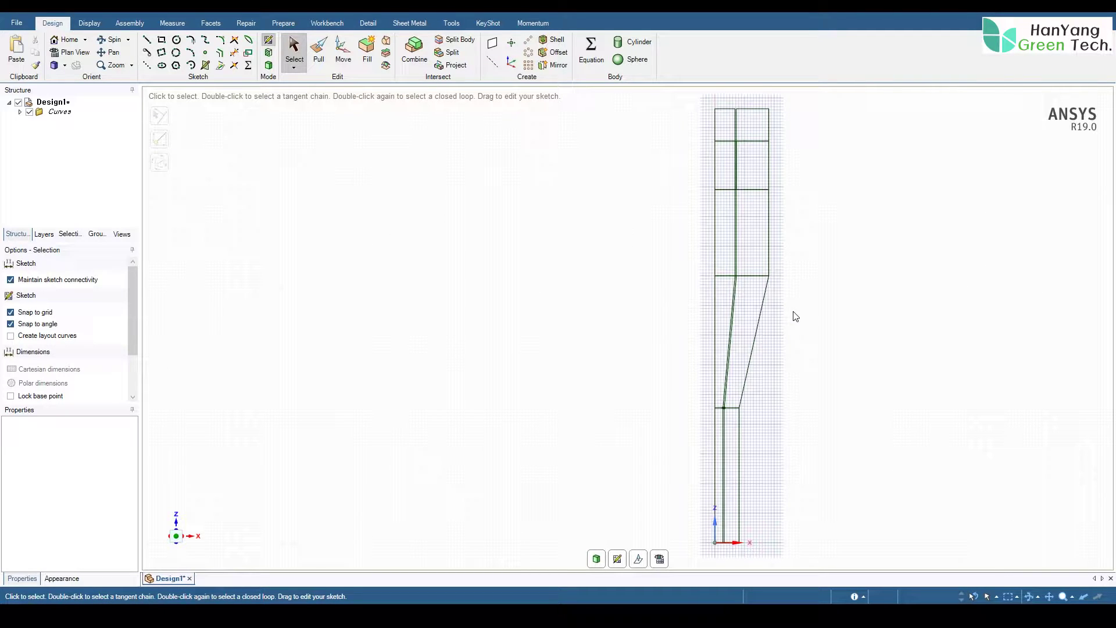
pyautogui.click(267, 64)
pyautogui.moveTo(646, 264)
pyautogui.mouseDown(button='middle')
pyautogui.moveTo(680, 279)
pyautogui.moveTo(643, 264)
pyautogui.moveTo(653, 268)
pyautogui.mouseUp(button='middle')
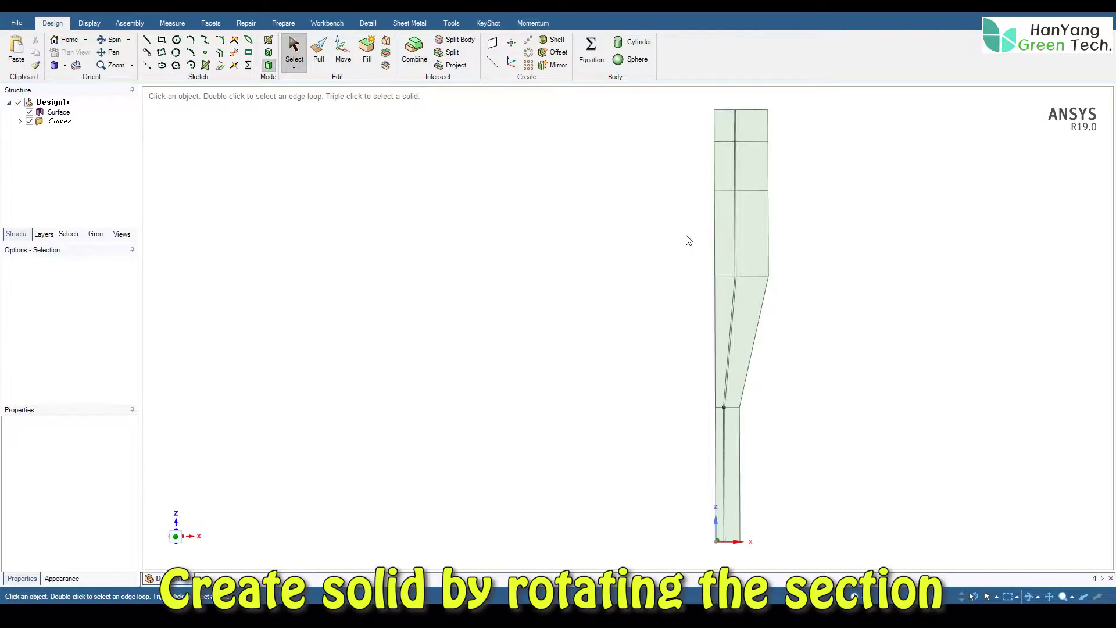
# Revolve the five faces next to the vertical axis a full turn about that axis to form the inner solid.
pyautogui.click(723, 139)
pyautogui.click(723, 139)
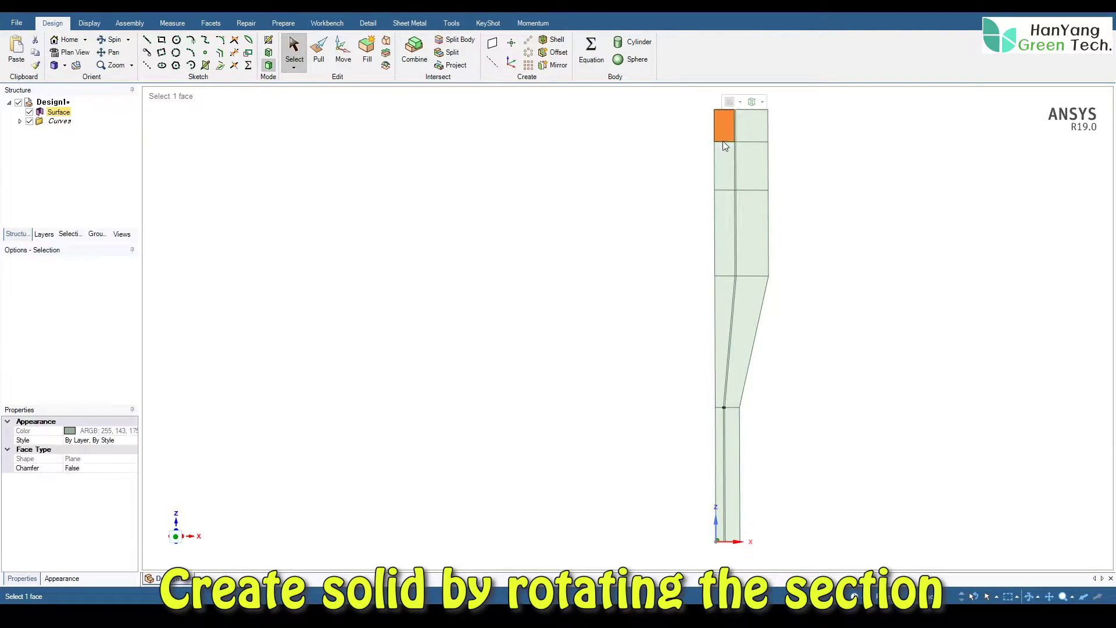
pyautogui.keyDown('ctrl'); pyautogui.click(724, 165); pyautogui.keyUp('ctrl')
pyautogui.keyDown('ctrl'); pyautogui.click(725, 232); pyautogui.keyUp('ctrl')
pyautogui.keyDown('ctrl'); pyautogui.click(722, 348); pyautogui.keyUp('ctrl')
pyautogui.keyDown('ctrl'); pyautogui.click(717, 436); pyautogui.keyUp('ctrl')
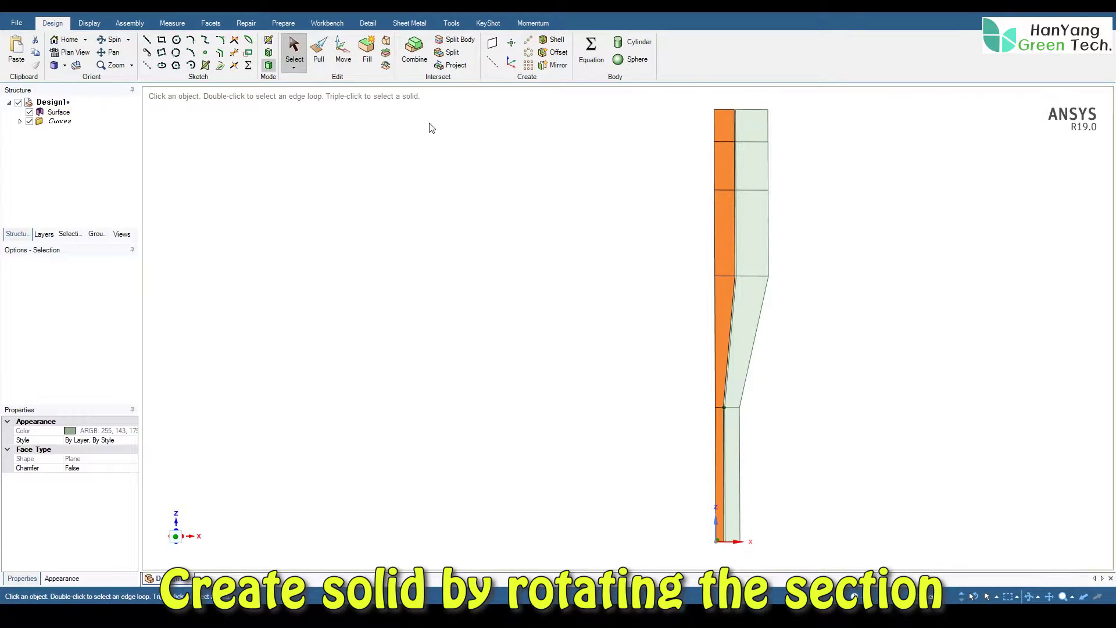
pyautogui.click(319, 53)
pyautogui.click(182, 153)
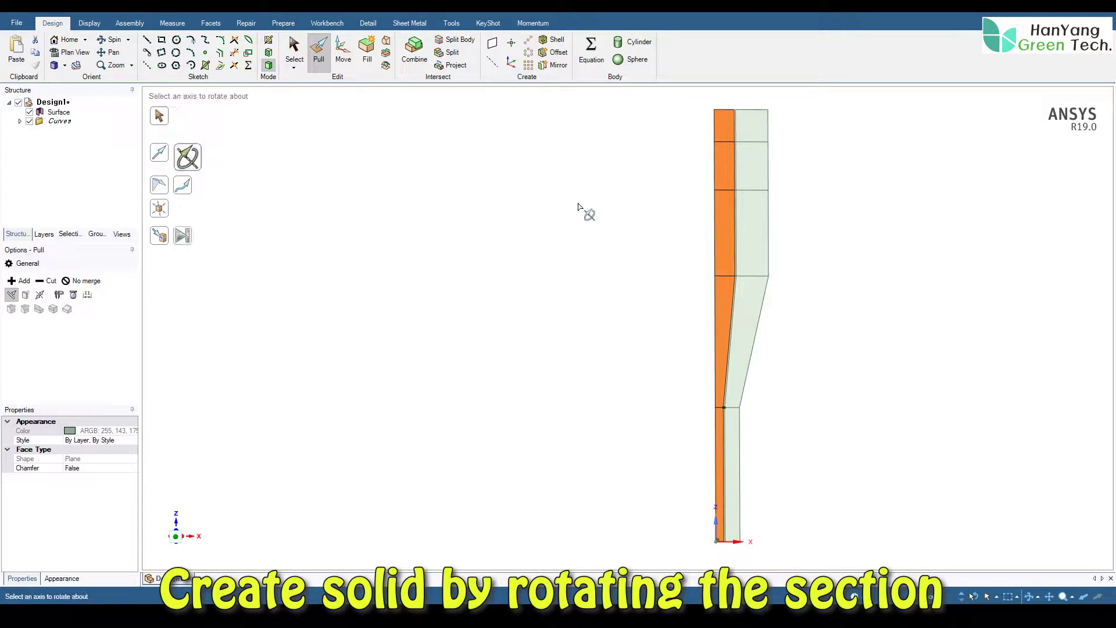
pyautogui.click(715, 233)
pyautogui.click(186, 241)
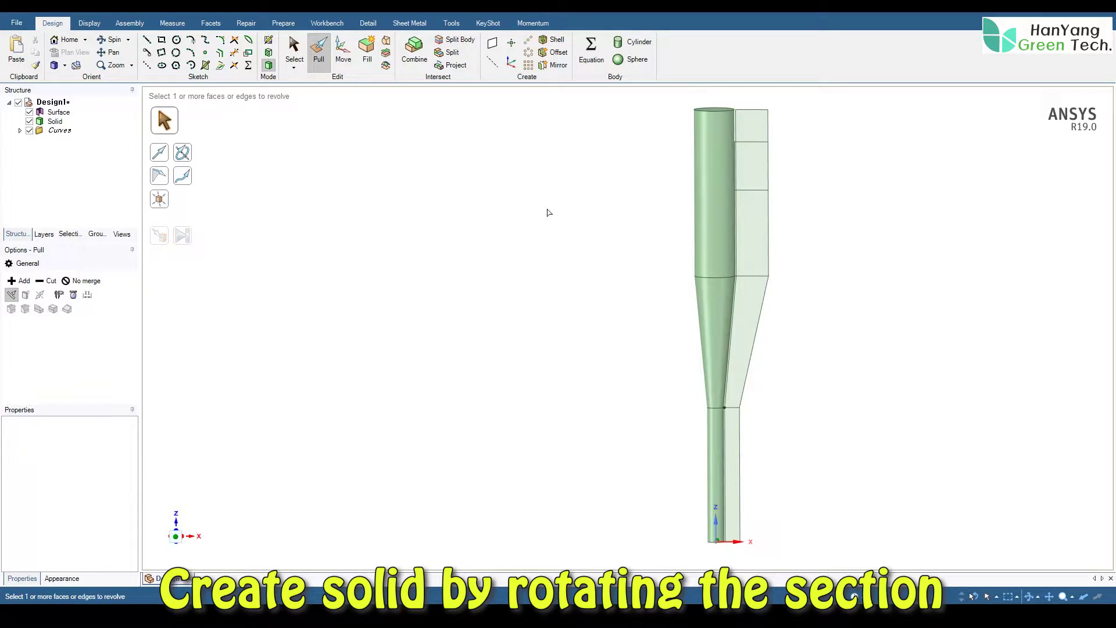
pyautogui.click(724, 229)
pyautogui.scroll(3, 729, 229)
pyautogui.scroll(-1, 733, 199)
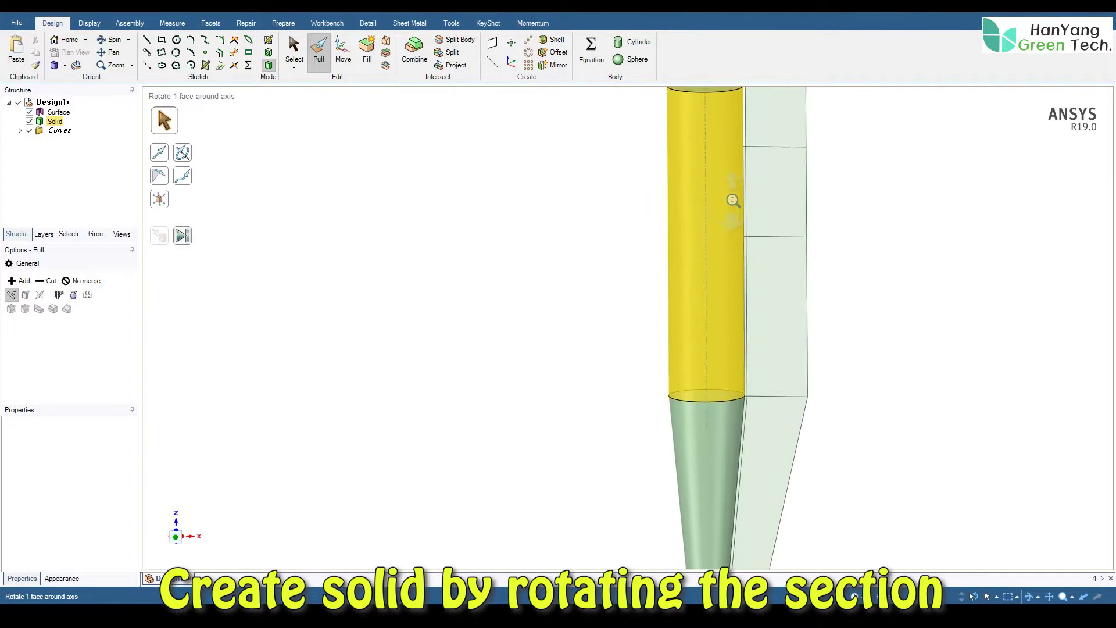
pyautogui.scroll(-1, 734, 195)
pyautogui.click(343, 97)
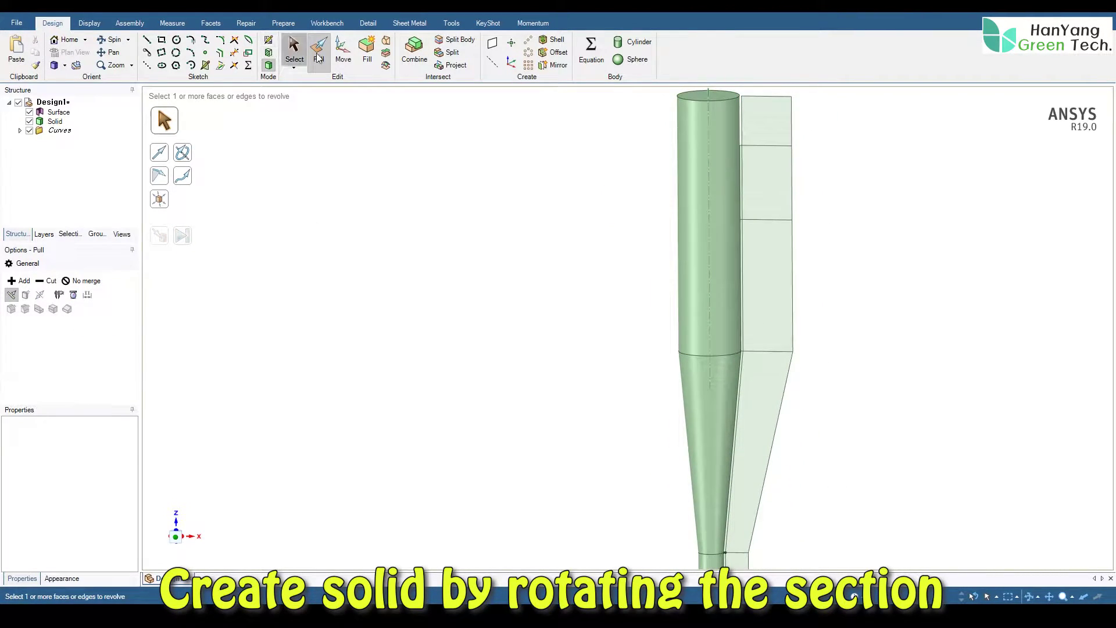
# Sketch a narrow rectangle on the section plane to close the missing wall strip beside the topmost section region.
pyautogui.click(295, 48)
pyautogui.scroll(3, 747, 232)
pyautogui.click(739, 236)
pyautogui.press('k')
pyautogui.keyDown('ctrl'); pyautogui.moveTo(804, 205); pyautogui.dragTo(713, 357, button='middle'); pyautogui.keyUp('ctrl')
pyautogui.click(660, 558)
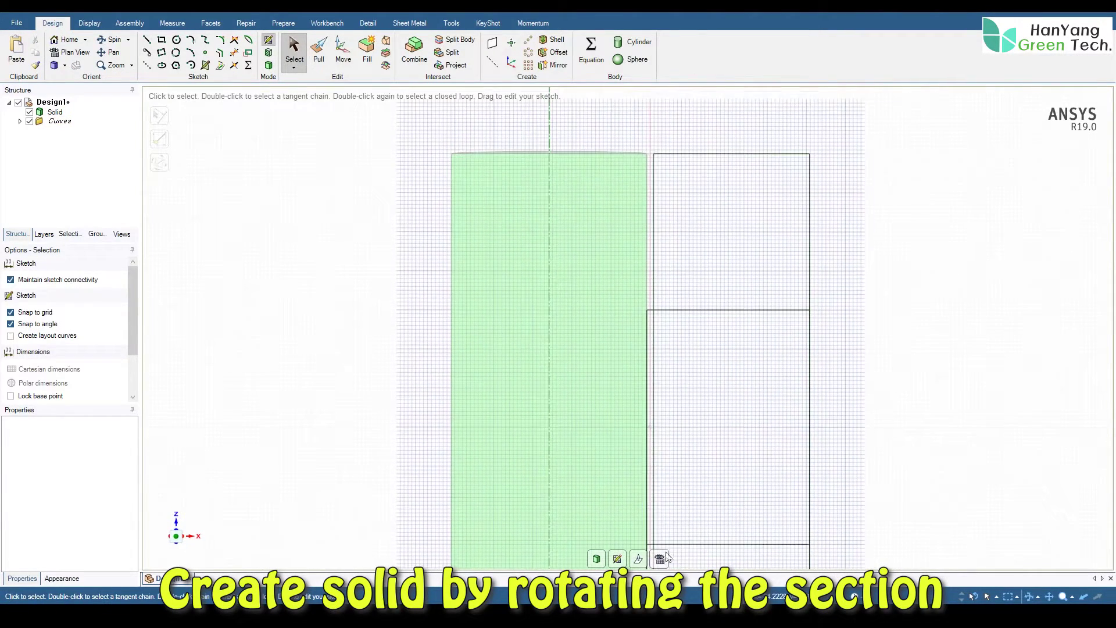
pyautogui.click(162, 39)
pyautogui.click(648, 308)
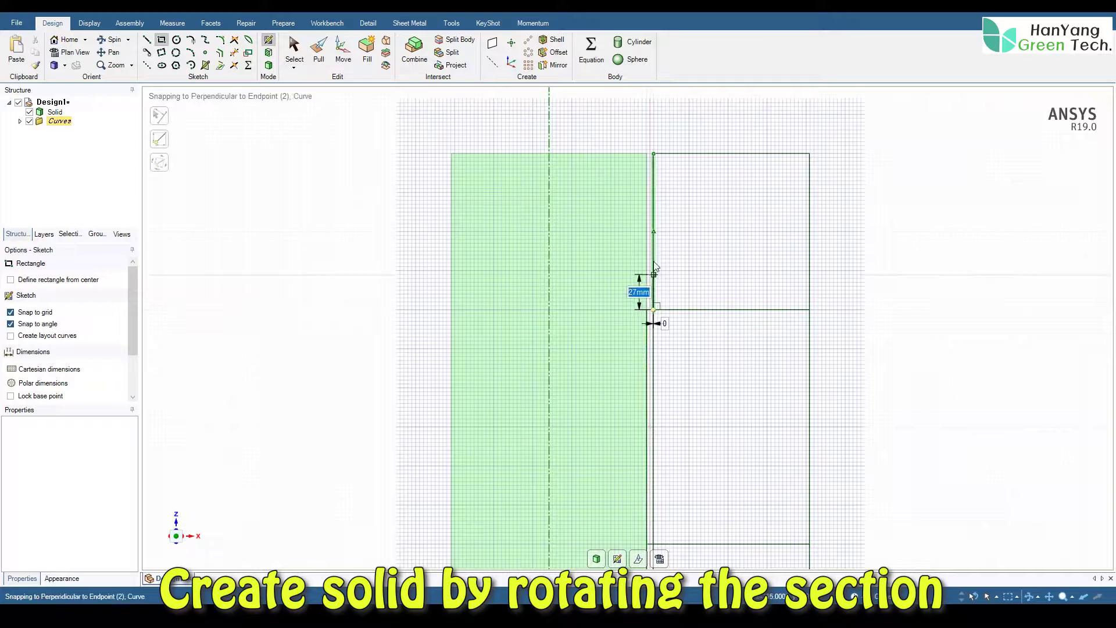
pyautogui.click(648, 155)
# Leave sketching and switch to 3D mode to turn the completed section curves into a surface.
pyautogui.press('s')
pyautogui.scroll(-4, 469, 199)
pyautogui.click(473, 282)
pyautogui.press('d')
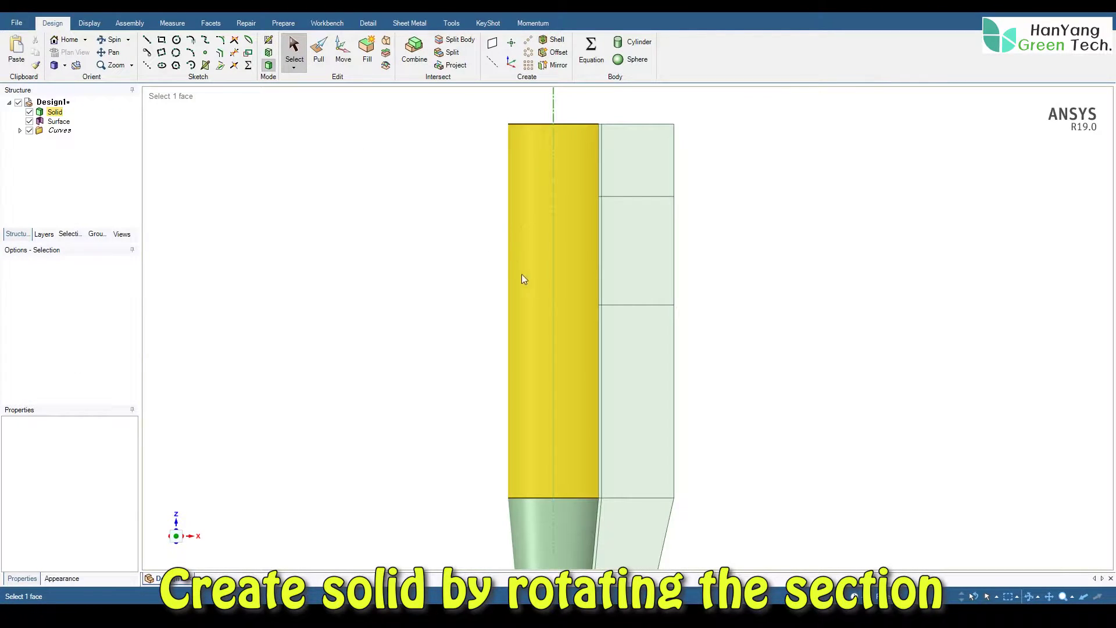
# Hide the revolved inner solid and dismiss the physics suppression tip.
pyautogui.click(29, 111)
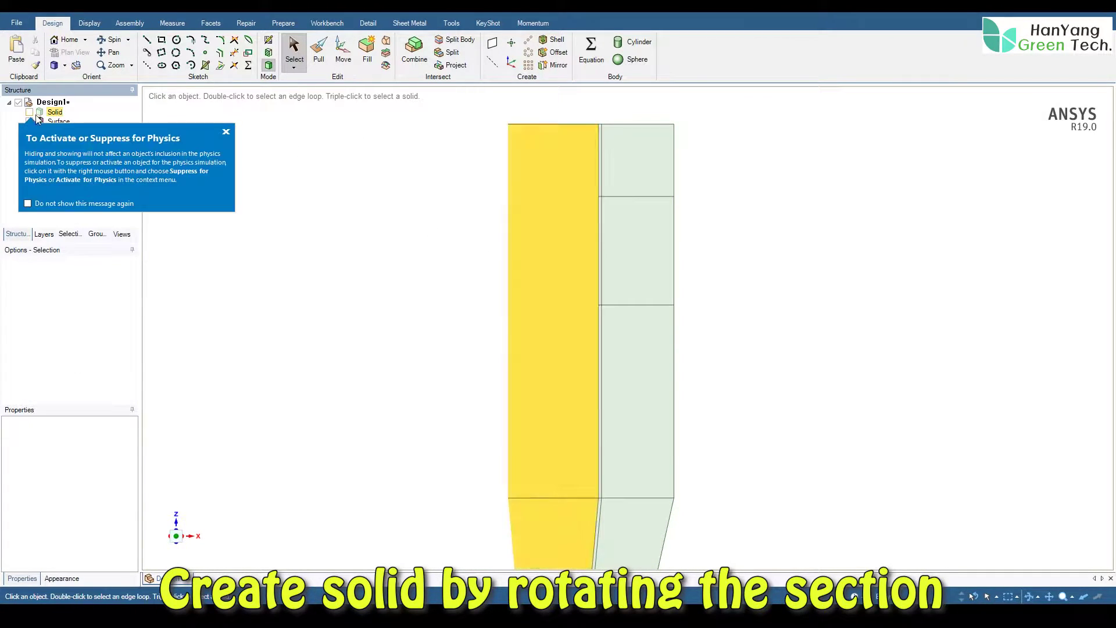
pyautogui.click(226, 132)
pyautogui.click(600, 175)
# Revolve the five faces of the thin wall strip, from top to base, a full turn about the vertical Z axis.
pyautogui.scroll(3, 578, 194)
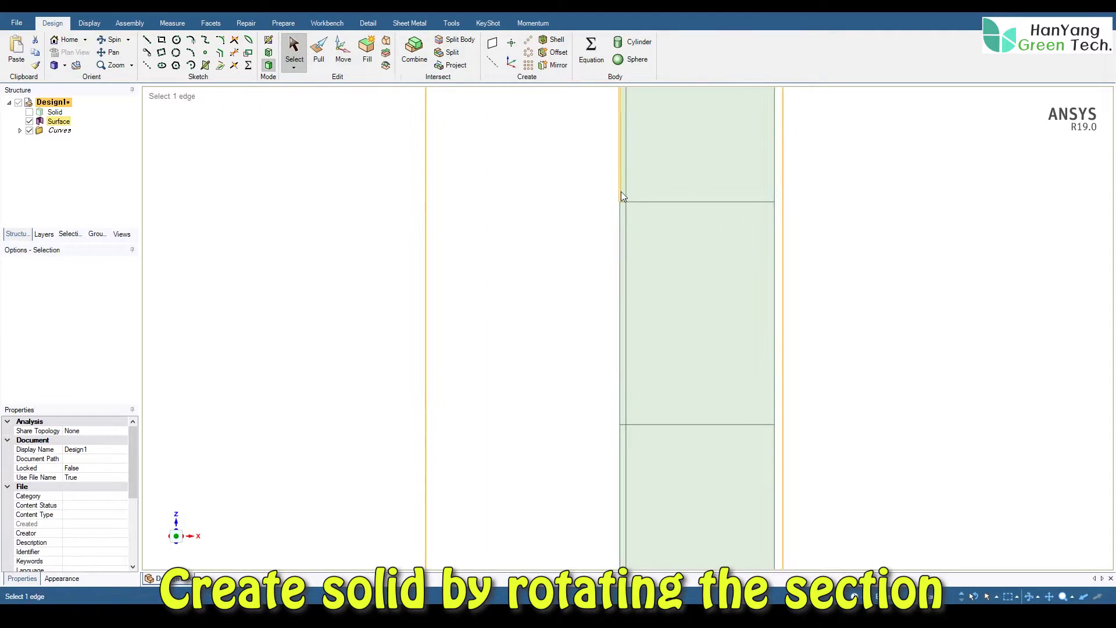
pyautogui.scroll(3, 567, 239)
pyautogui.click(648, 140)
pyautogui.keyDown('ctrl'); pyautogui.click(647, 243); pyautogui.keyUp('ctrl')
pyautogui.keyDown('shift'); pyautogui.moveTo(617, 311); pyautogui.dragTo(586, 390, button='middle'); pyautogui.keyUp('shift')
pyautogui.keyDown('ctrl'); pyautogui.moveTo(583, 383); pyautogui.dragTo(585, 153, button='middle'); pyautogui.keyUp('ctrl')
pyautogui.scroll(5, 608, 238)
pyautogui.keyDown('ctrl'); pyautogui.click(620, 323); pyautogui.keyUp('ctrl')
pyautogui.keyDown('ctrl'); pyautogui.click(619, 357); pyautogui.keyUp('ctrl')
pyautogui.scroll(-5, 560, 387)
pyautogui.keyDown('shift'); pyautogui.moveTo(483, 552); pyautogui.dragTo(531, 270, button='middle'); pyautogui.keyUp('shift')
pyautogui.scroll(3, 605, 375)
pyautogui.keyDown('ctrl'); pyautogui.click(588, 354); pyautogui.keyUp('ctrl')
pyautogui.scroll(3, 533, 308)
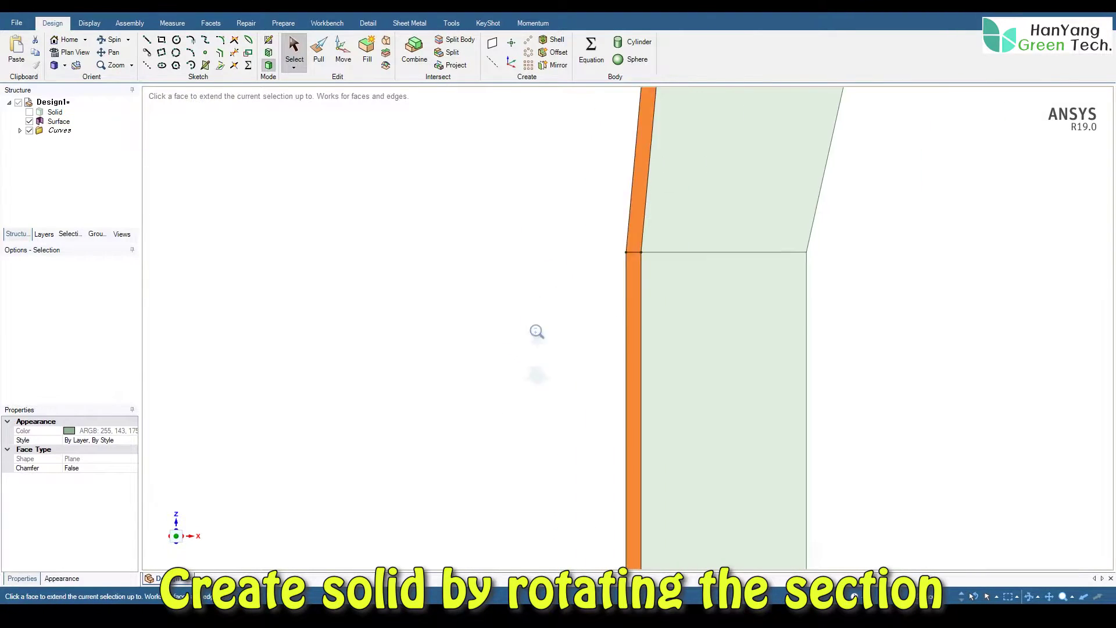
pyautogui.scroll(-8, 516, 375)
pyautogui.keyDown('shift'); pyautogui.moveTo(522, 200); pyautogui.dragTo(571, 309, button='middle'); pyautogui.keyUp('shift')
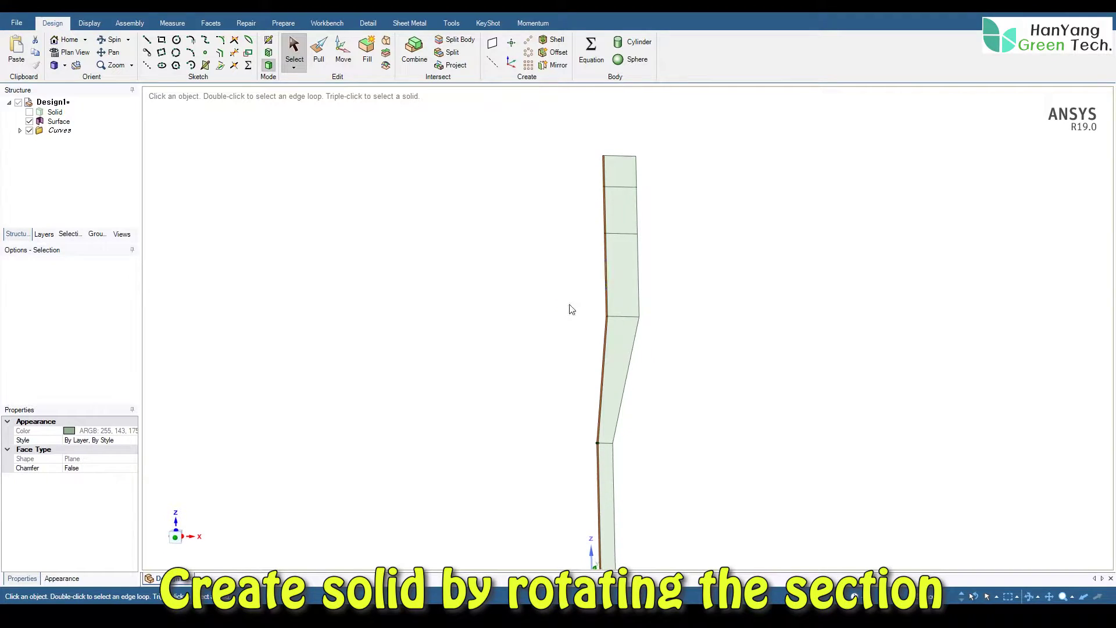
pyautogui.click(322, 56)
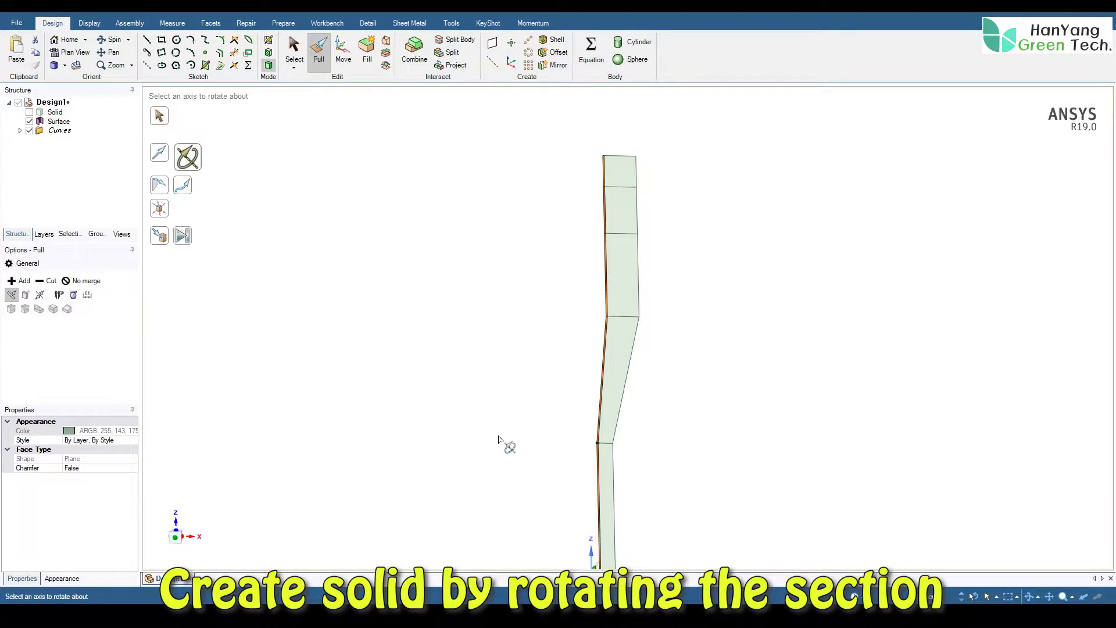
pyautogui.click(586, 551)
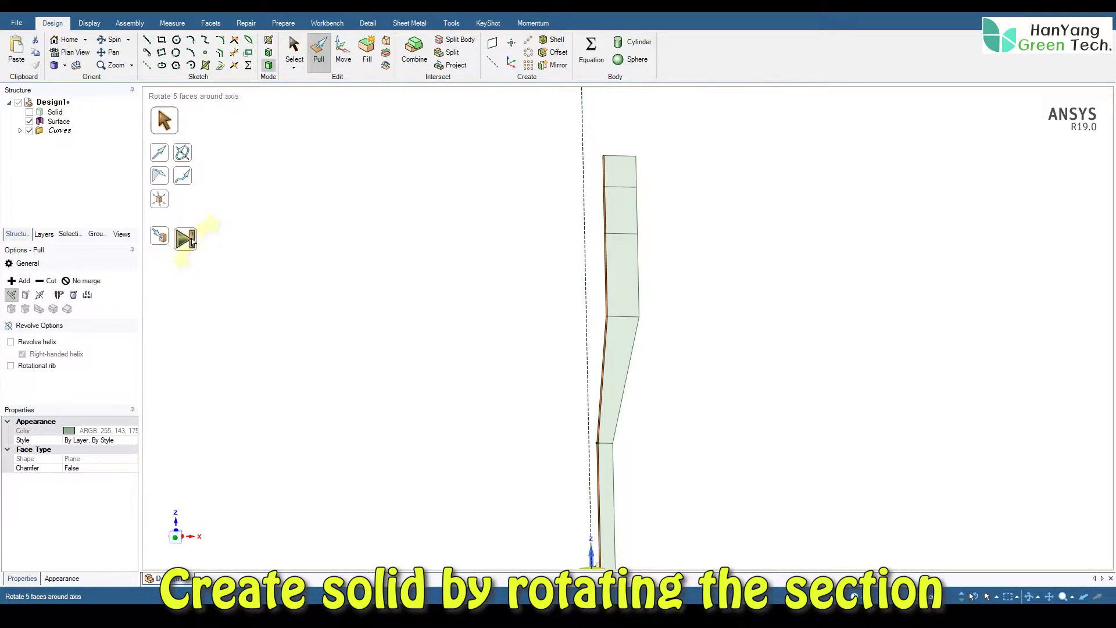
pyautogui.click(191, 240)
pyautogui.click(294, 49)
pyautogui.moveTo(518, 200); pyautogui.dragTo(495, 174, button='middle')
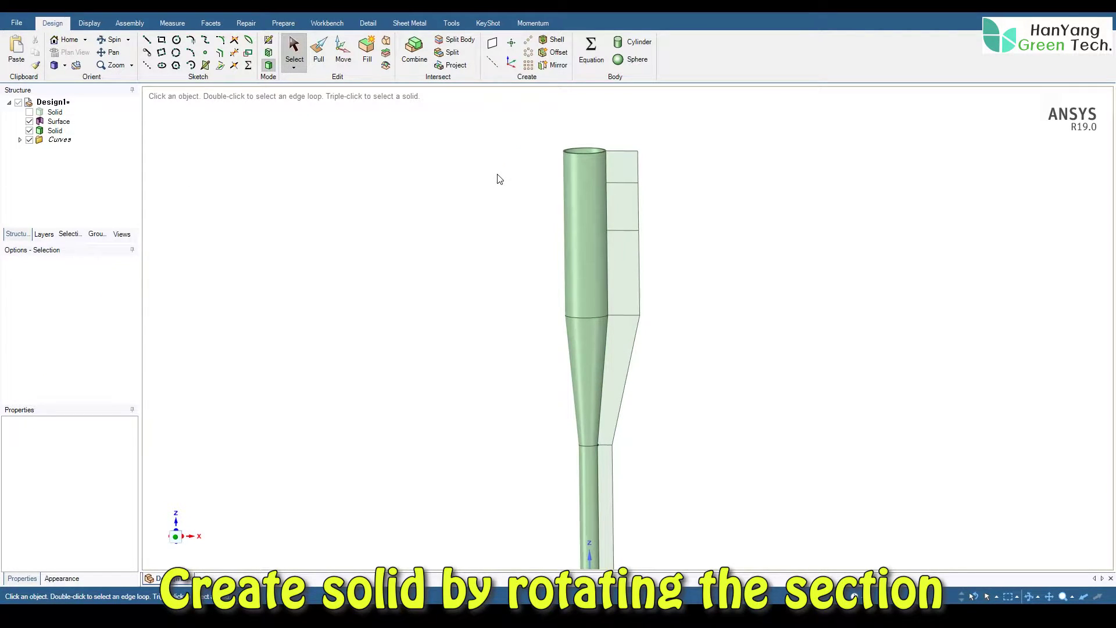
# Hide the thin wall solid and revolve the four outer faces below the topmost one a full turn about the Z axis.
pyautogui.click(29, 130)
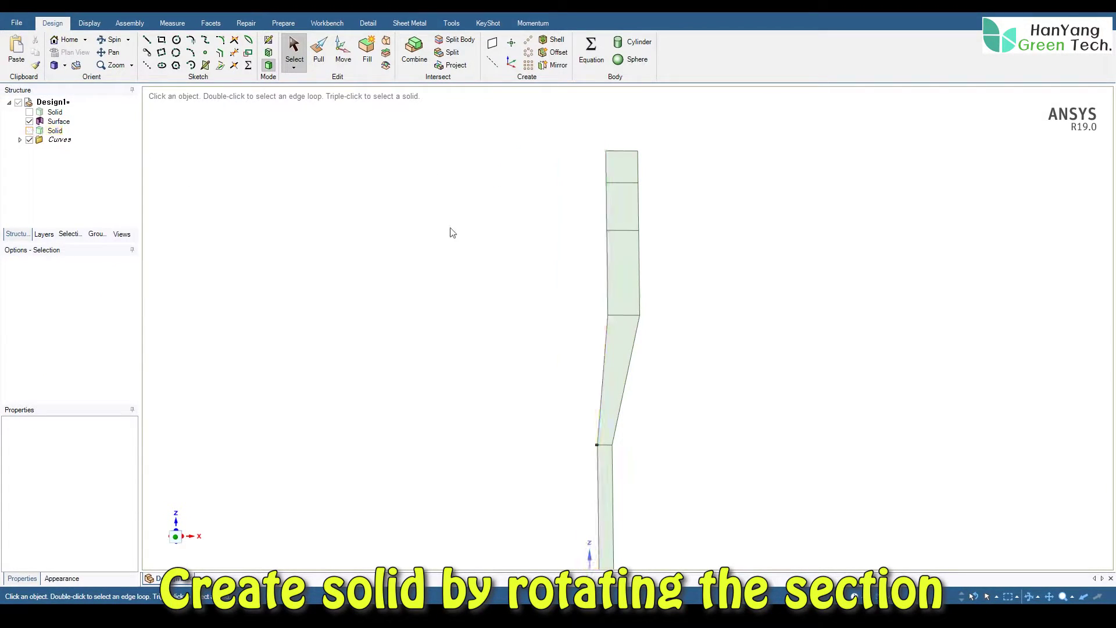
pyautogui.click(616, 215)
pyautogui.keyDown('ctrl'); pyautogui.click(619, 278); pyautogui.keyUp('ctrl')
pyautogui.keyDown('ctrl'); pyautogui.click(615, 414); pyautogui.keyUp('ctrl')
pyautogui.keyDown('ctrl'); pyautogui.click(607, 467); pyautogui.keyUp('ctrl')
pyautogui.keyDown('ctrl'); pyautogui.moveTo(527, 427); pyautogui.dragTo(499, 376, button='middle'); pyautogui.keyUp('ctrl')
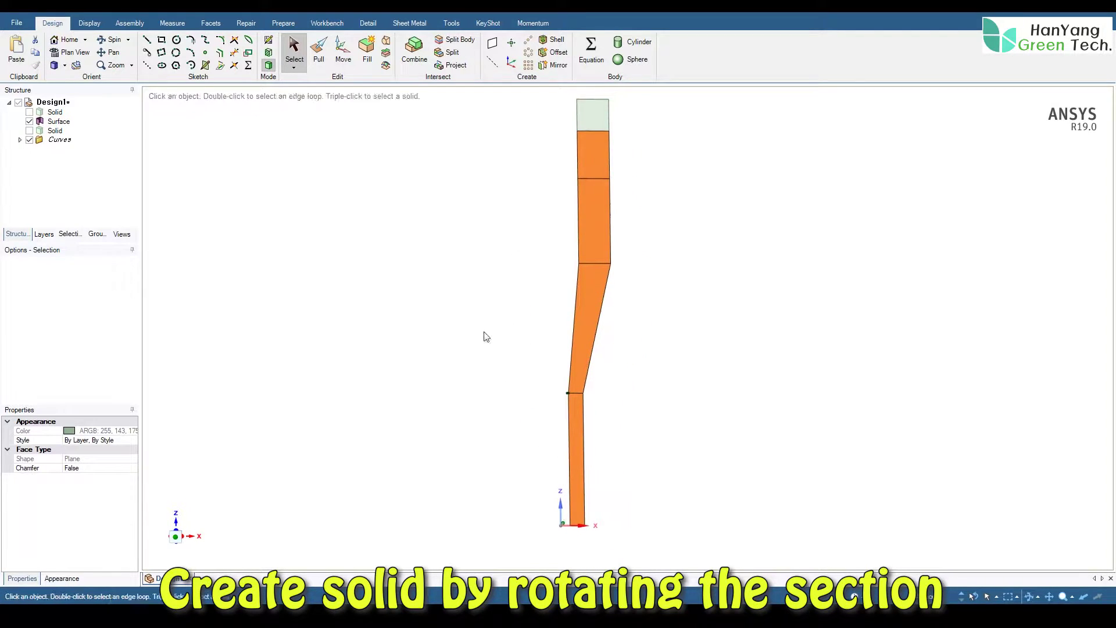
pyautogui.click(320, 55)
pyautogui.click(187, 157)
pyautogui.click(559, 511)
pyautogui.click(186, 248)
pyautogui.moveTo(416, 261); pyautogui.dragTo(426, 281, button='middle')
pyautogui.click(295, 54)
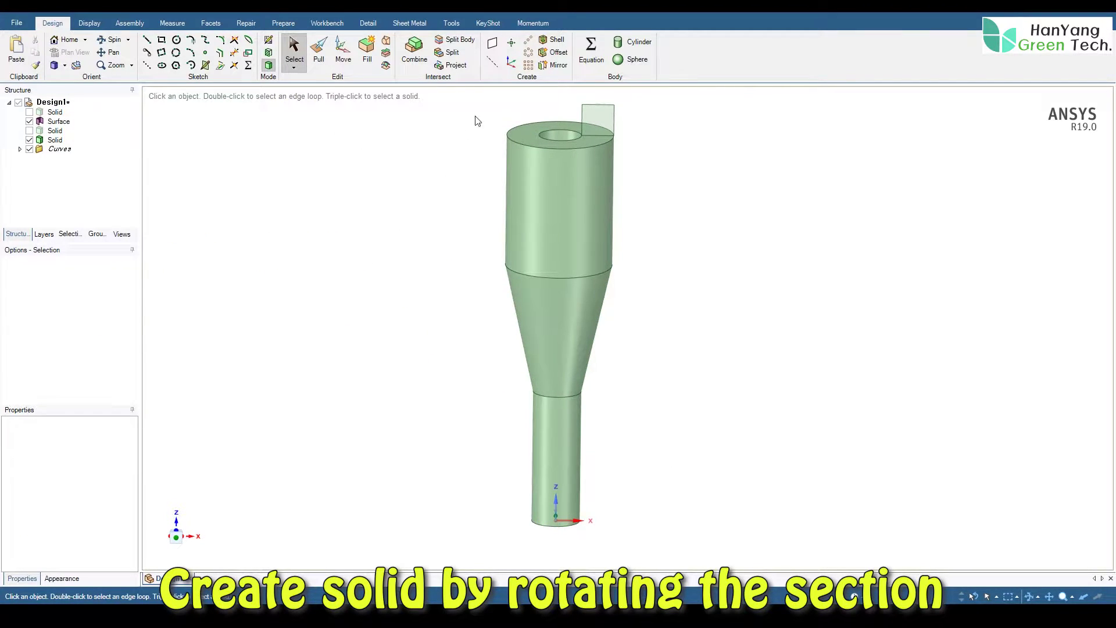
# Create a plane on the ring-shaped top face of the outer solid.
pyautogui.click(528, 130)
pyautogui.click(492, 42)
pyautogui.moveTo(456, 196)
pyautogui.mouseDown(button='middle')
pyautogui.moveTo(450, 209)
pyautogui.moveTo(456, 192)
pyautogui.mouseUp(button='middle')
# Revolve the remaining top section face a full turn about the Z axis and show the two hidden solids again.
pyautogui.click(591, 123)
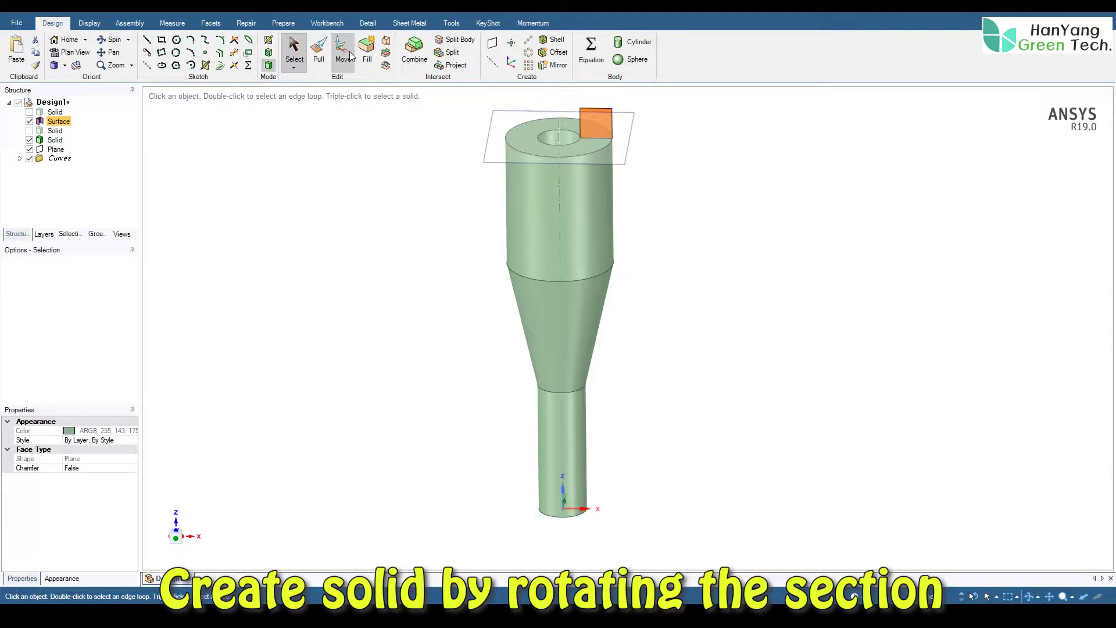
pyautogui.click(319, 51)
pyautogui.click(187, 157)
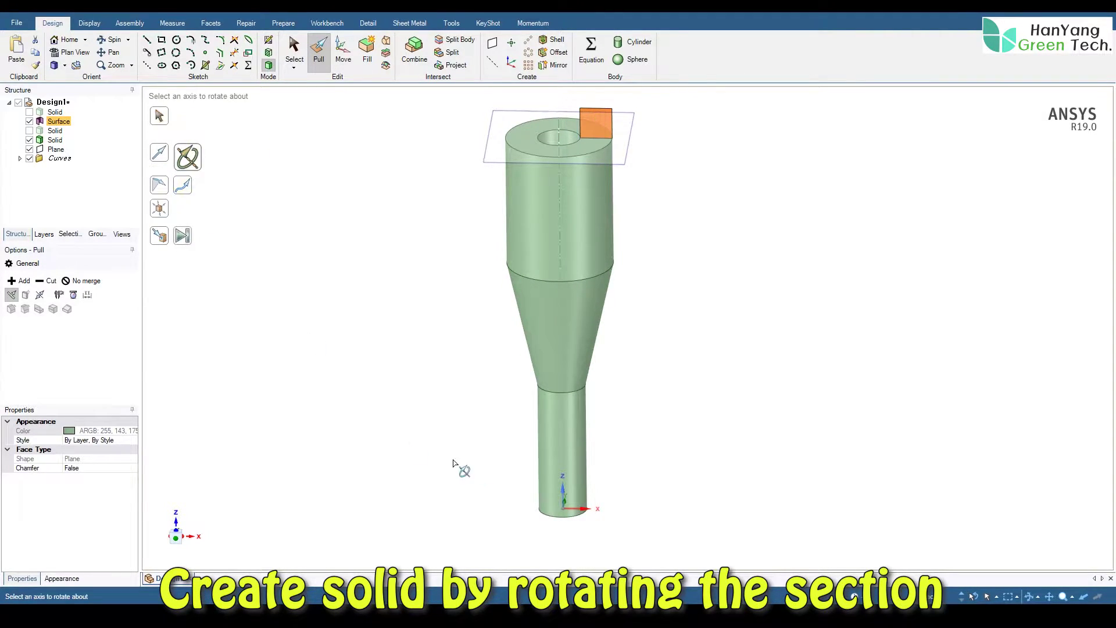
pyautogui.click(562, 491)
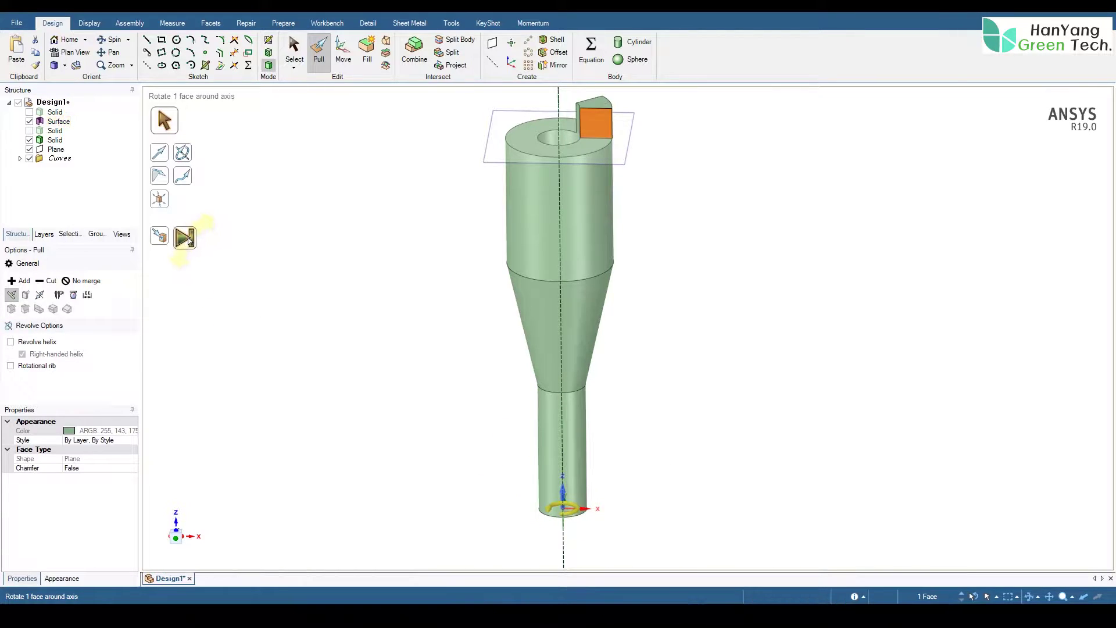
pyautogui.click(184, 237)
pyautogui.click(294, 51)
pyautogui.keyDown('shift'); pyautogui.moveTo(441, 209); pyautogui.dragTo(452, 232, button='middle'); pyautogui.keyUp('shift')
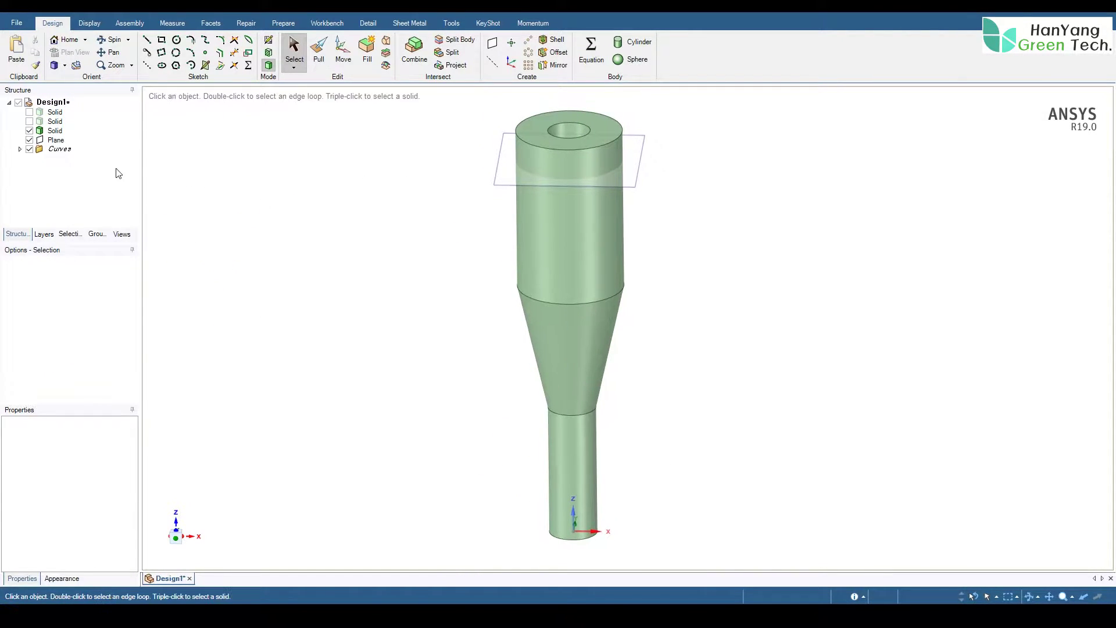
pyautogui.click(29, 112)
pyautogui.click(29, 121)
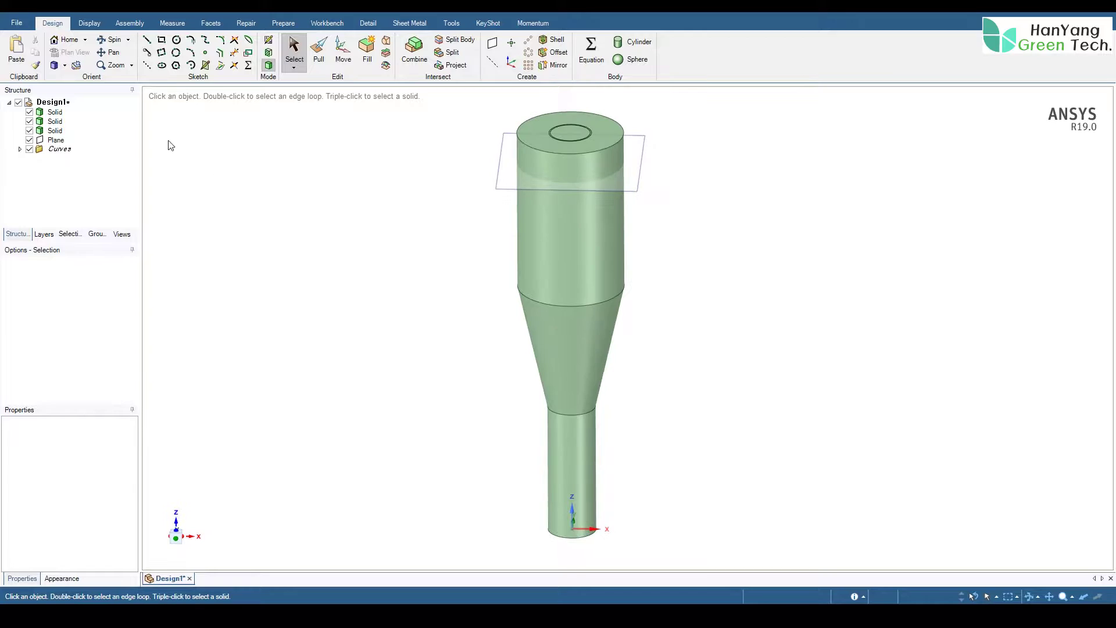
# Rename the innermost solid as inner cyclone.
pyautogui.click(54, 112)
pyautogui.click(61, 115)
pyautogui.rightClick(60, 114)
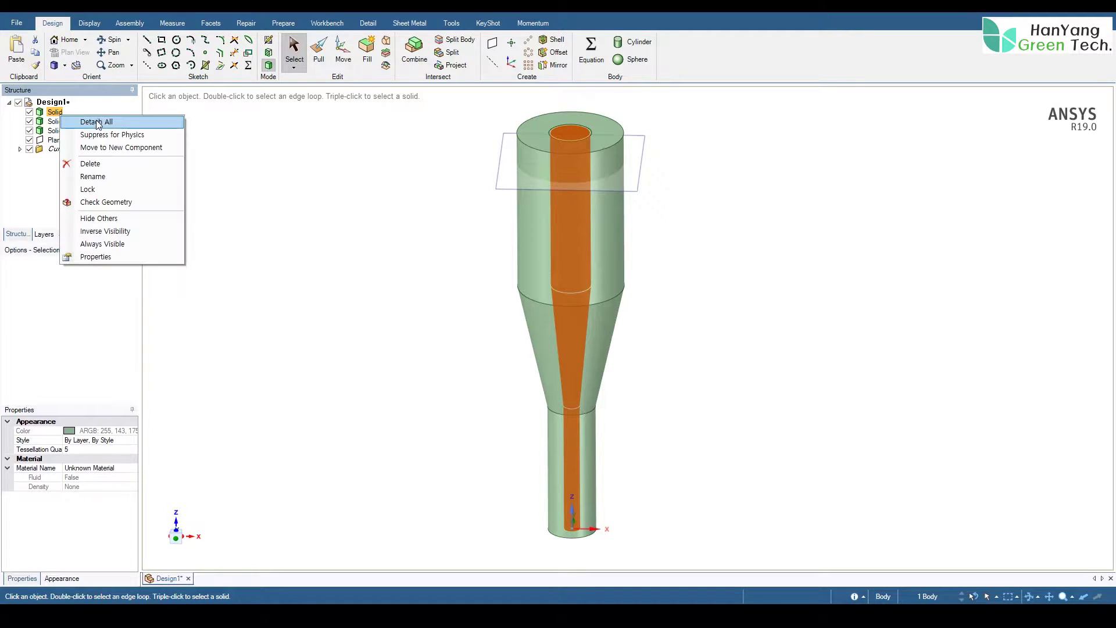
pyautogui.click(113, 176)
pyautogui.press('BackSpace')
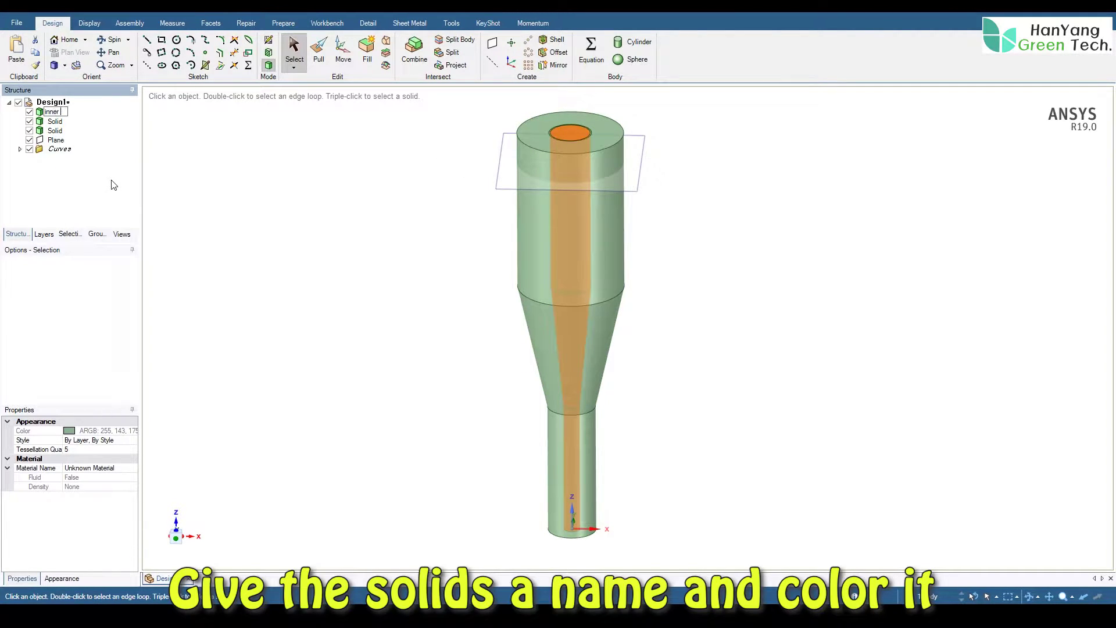
# Rename the thin wall solid as shell cyclone.
pyautogui.click(58, 122)
pyautogui.rightClick(61, 128)
pyautogui.click(109, 187)
pyautogui.write('shell')
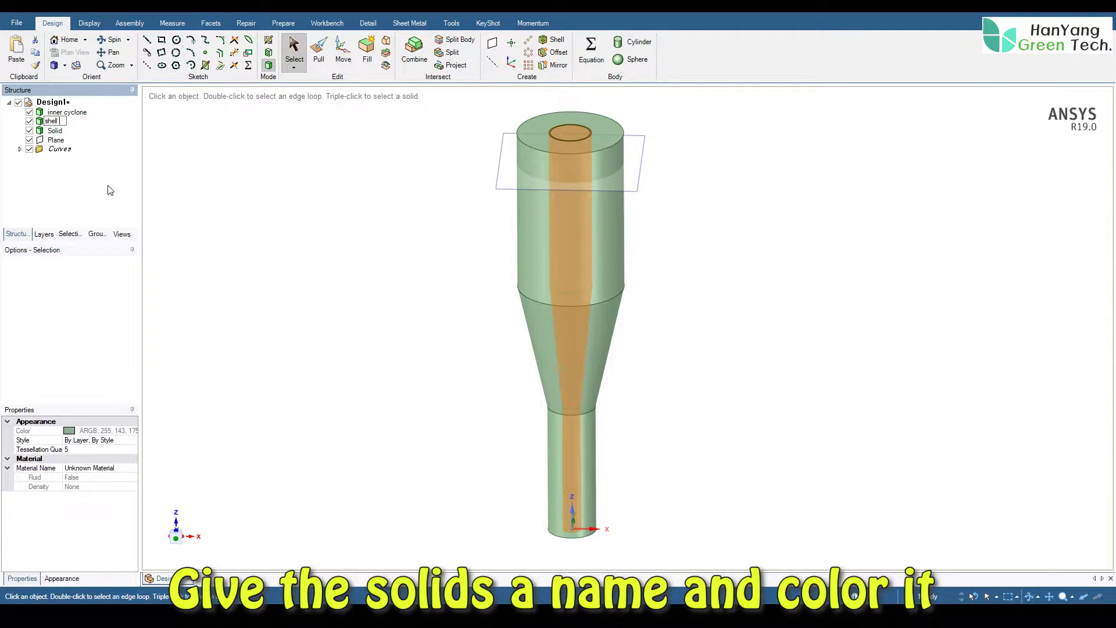
# Rename the outermost solid as outer cyclone.
pyautogui.click(55, 130)
pyautogui.rightClick(52, 129)
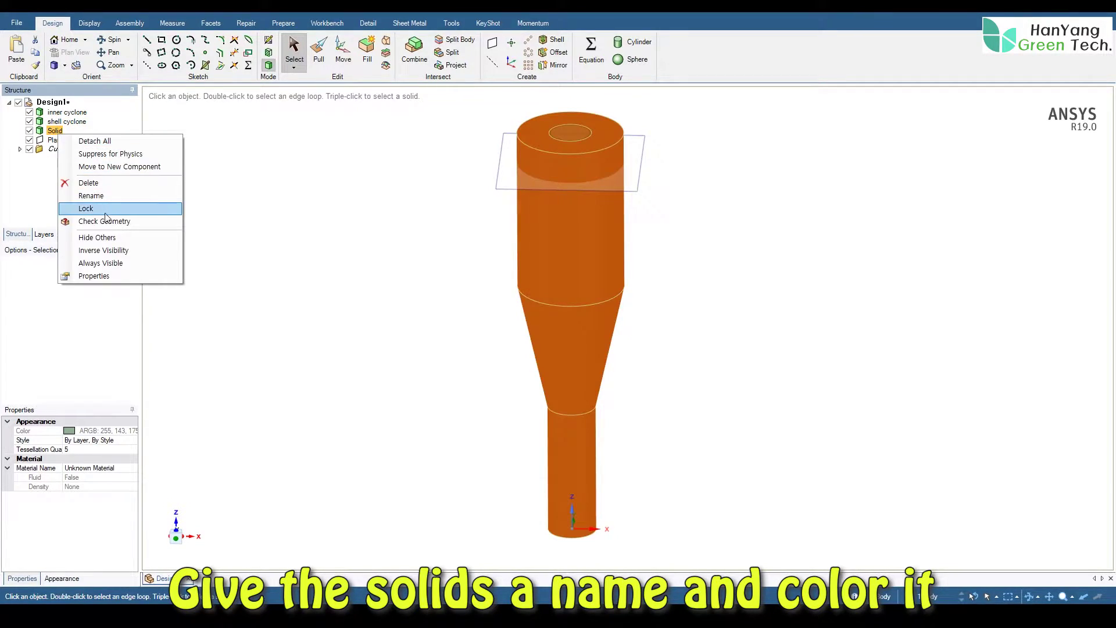
pyautogui.click(112, 208)
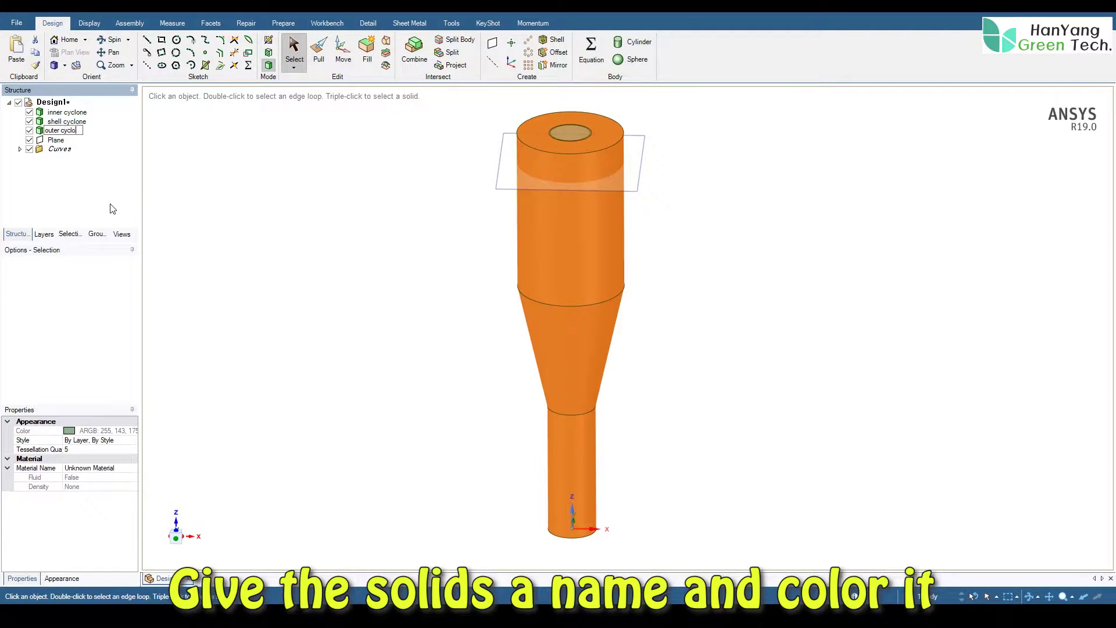
pyautogui.click(360, 134)
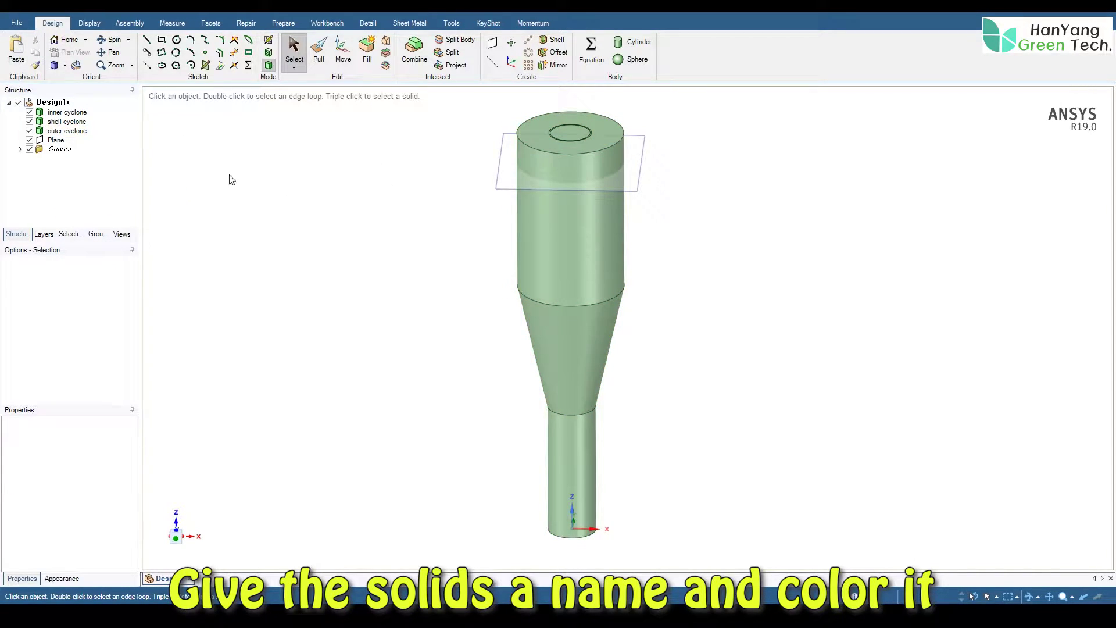
# Hide the plane near the cyclone's top and create a vertical XZ plane through the origin.
pyautogui.click(30, 140)
pyautogui.moveTo(459, 242); pyautogui.dragTo(451, 229, button='middle')
pyautogui.moveTo(452, 230); pyautogui.dragTo(460, 290, button='middle')
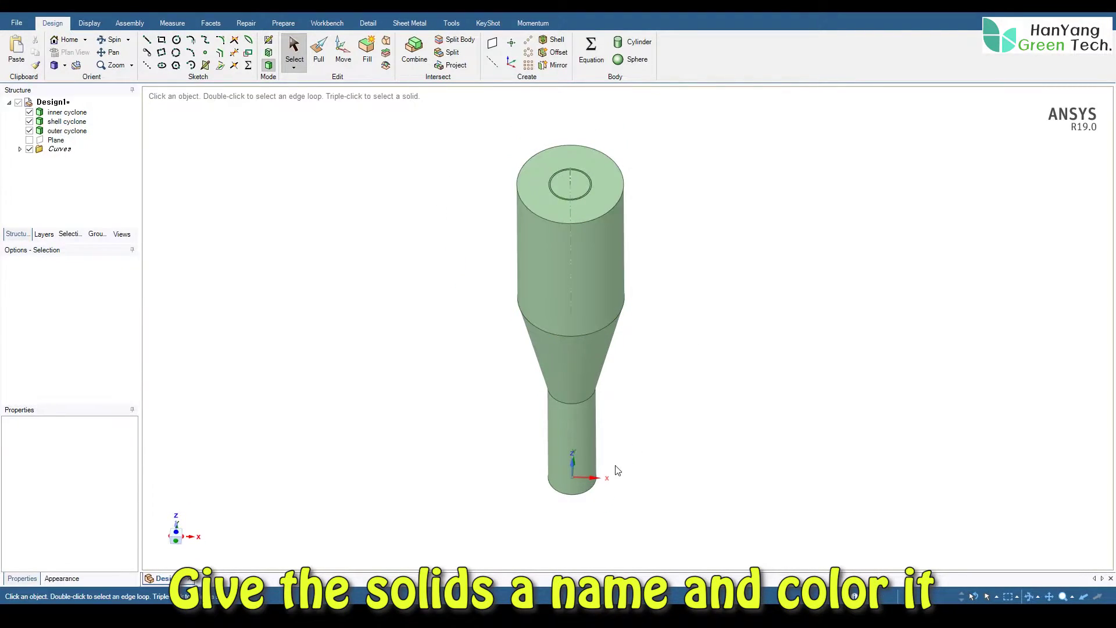
pyautogui.click(492, 43)
pyautogui.click(601, 453)
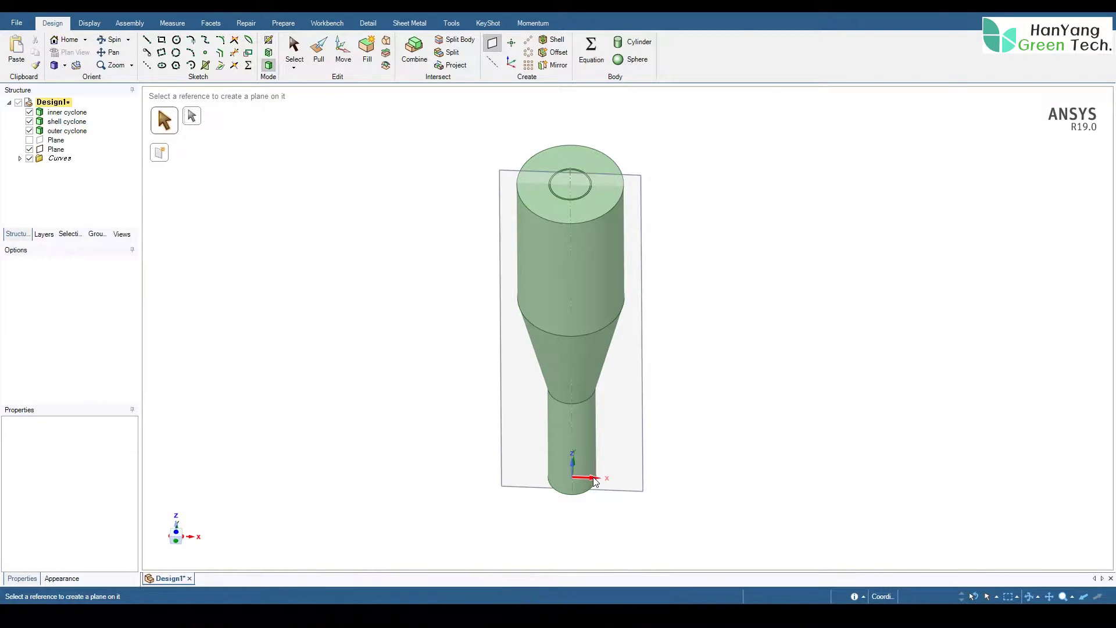
pyautogui.press('Escape')
# Copy the vertical XZ plane 300 mm along its normal, toward the negative Y side of the cyclone.
pyautogui.click(497, 247)
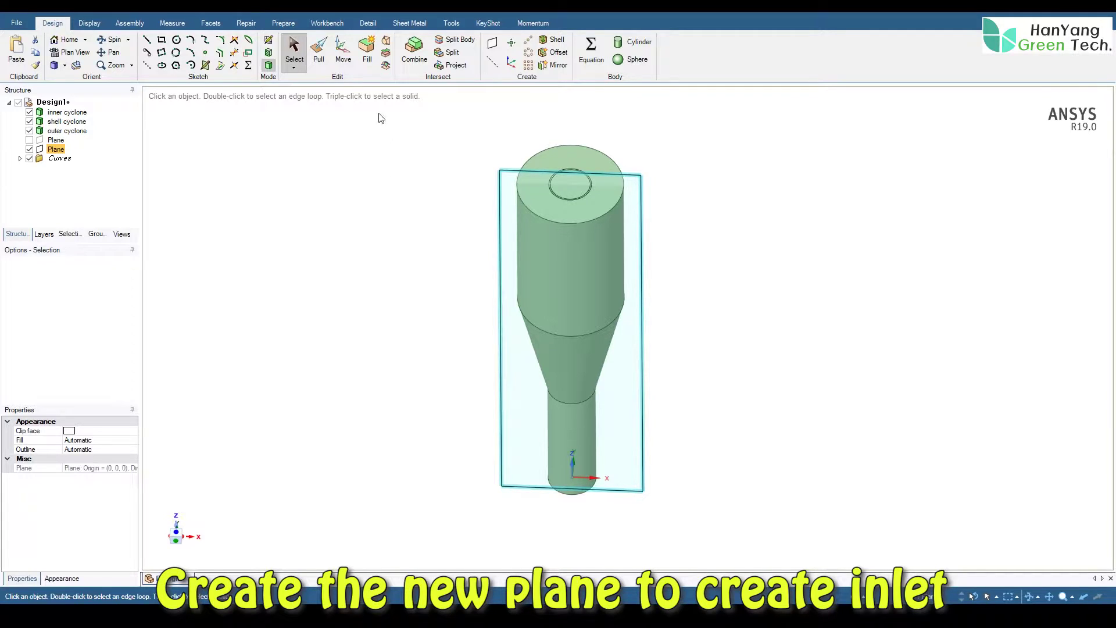
pyautogui.click(341, 51)
pyautogui.moveTo(568, 350); pyautogui.dragTo(593, 319, button='middle')
pyautogui.keyDown('ctrl'); pyautogui.moveTo(590, 316); pyautogui.dragTo(569, 359); pyautogui.keyUp('ctrl')
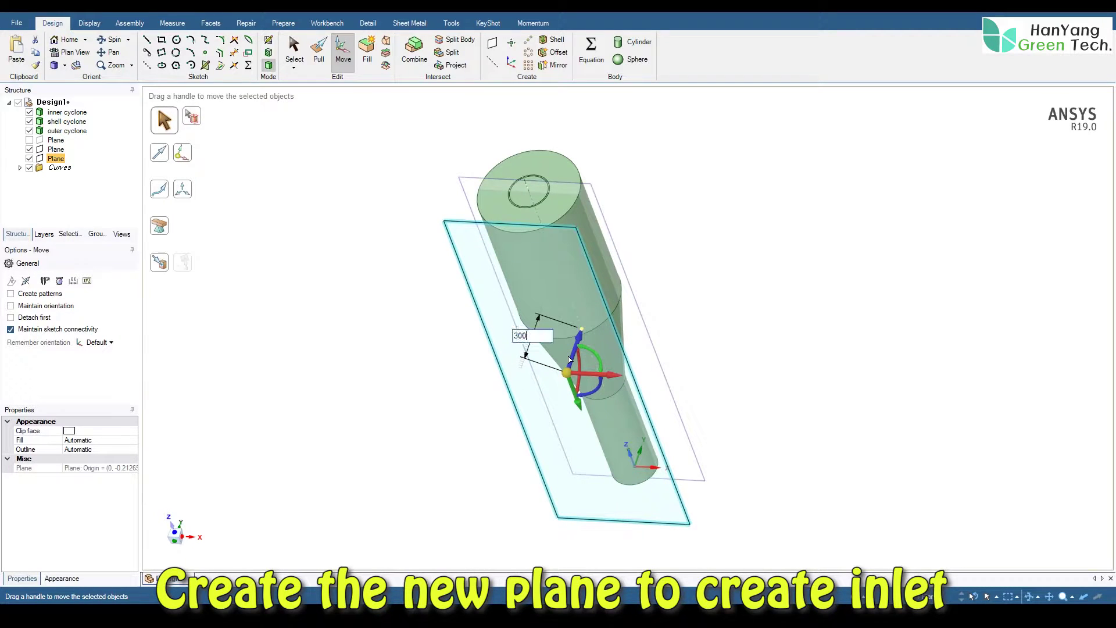
pyautogui.press('Return')
pyautogui.moveTo(493, 326); pyautogui.dragTo(526, 291, button='middle')
pyautogui.press('Escape')
# Hide the vertical XZ plane through the origin, keeping the offset inlet plane shown.
pyautogui.click(38, 150)
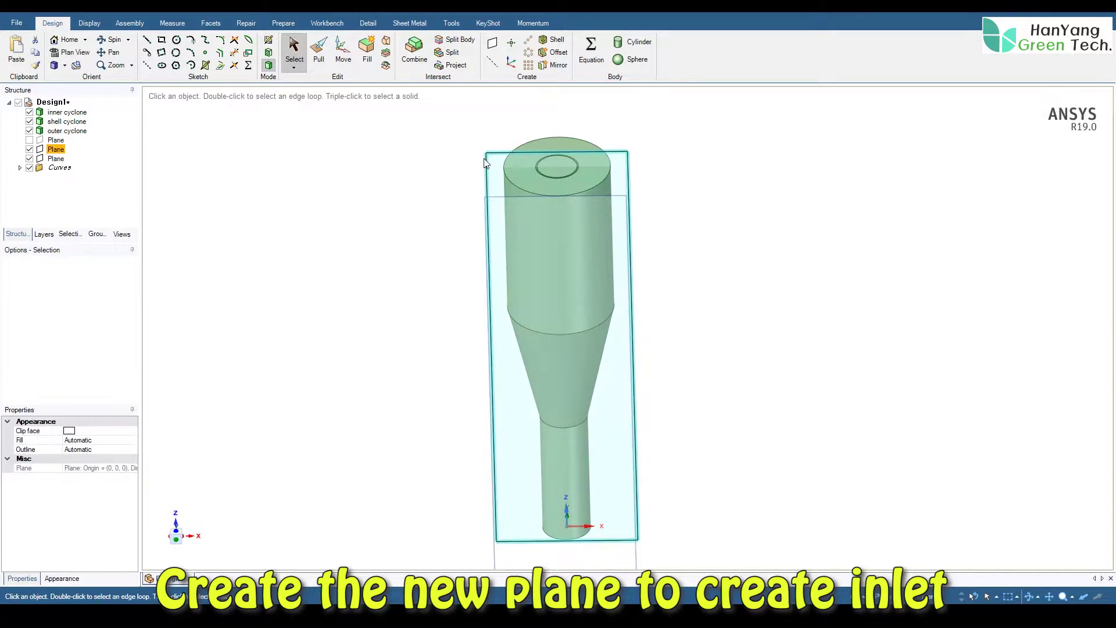
pyautogui.click(30, 150)
pyautogui.click(494, 259)
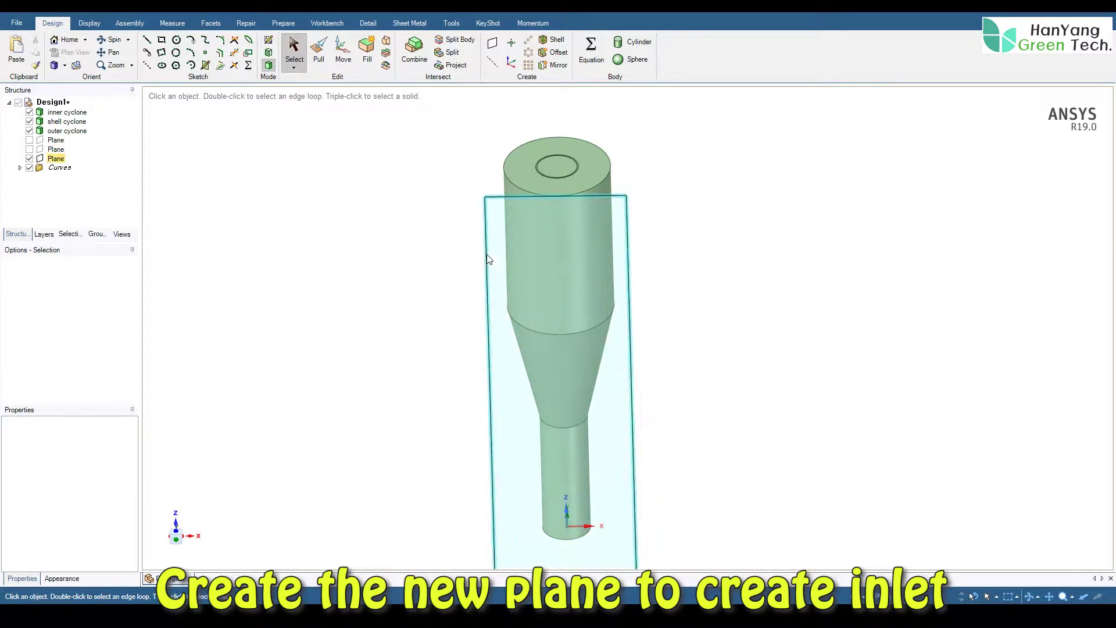
pyautogui.click(439, 246)
# Show the horizontal plane near the cyclone's top and split all cyclone solids with it.
pyautogui.click(29, 140)
pyautogui.moveTo(320, 234); pyautogui.dragTo(361, 203, button='middle')
pyautogui.scroll(2, 451, 245)
pyautogui.scroll(-5, 429, 259)
pyautogui.click(453, 39)
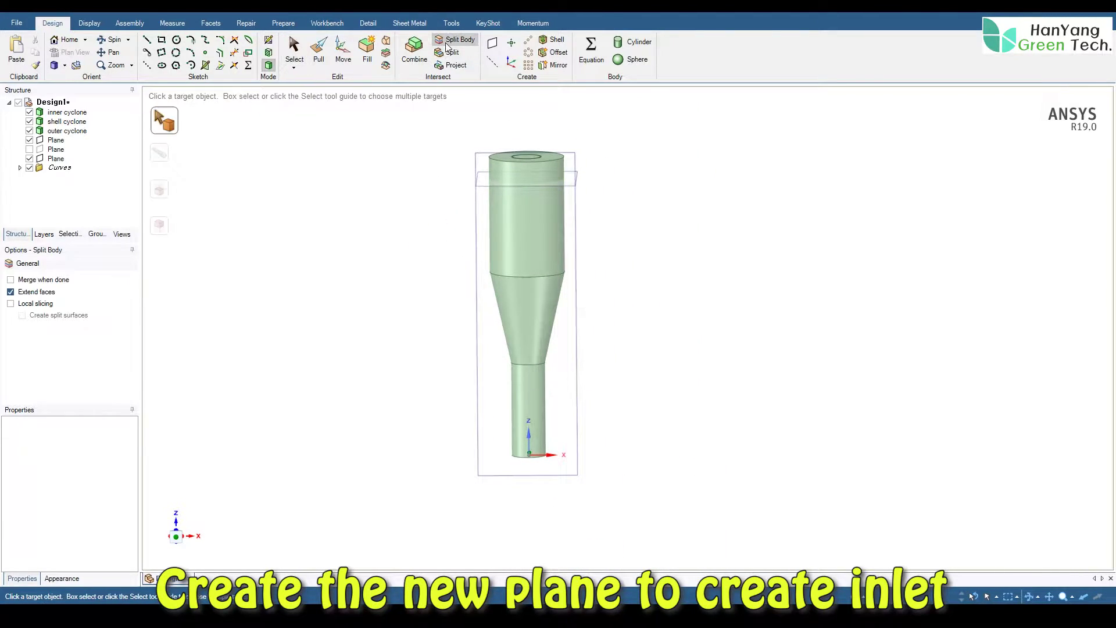
pyautogui.moveTo(488, 181); pyautogui.dragTo(621, 492)
pyautogui.moveTo(634, 263); pyautogui.dragTo(633, 286, button='middle')
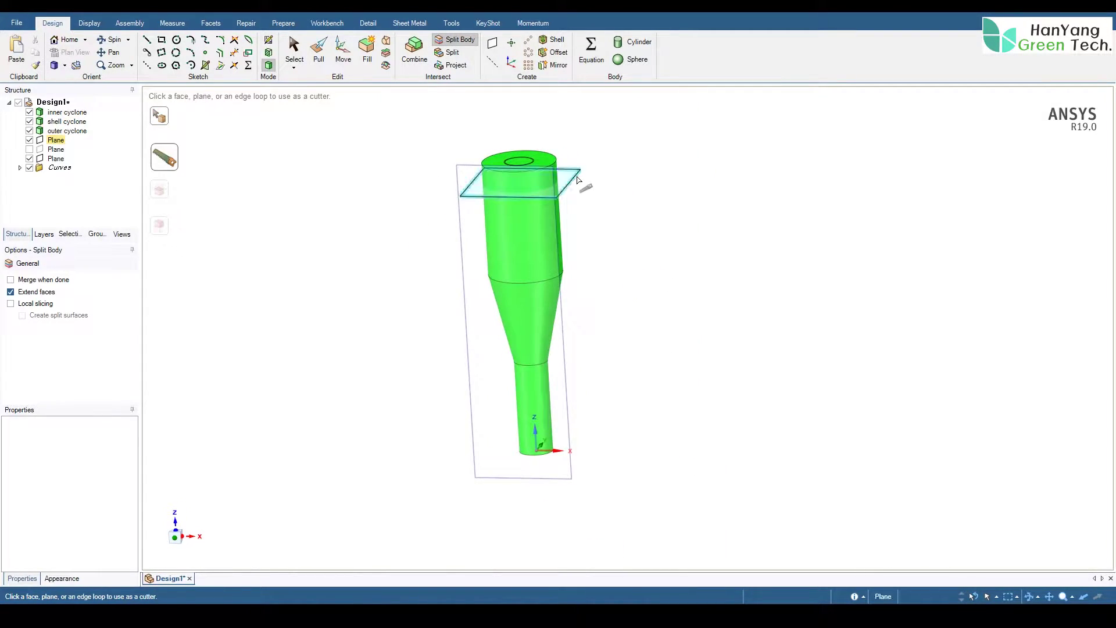
pyautogui.click(578, 177)
pyautogui.click(294, 55)
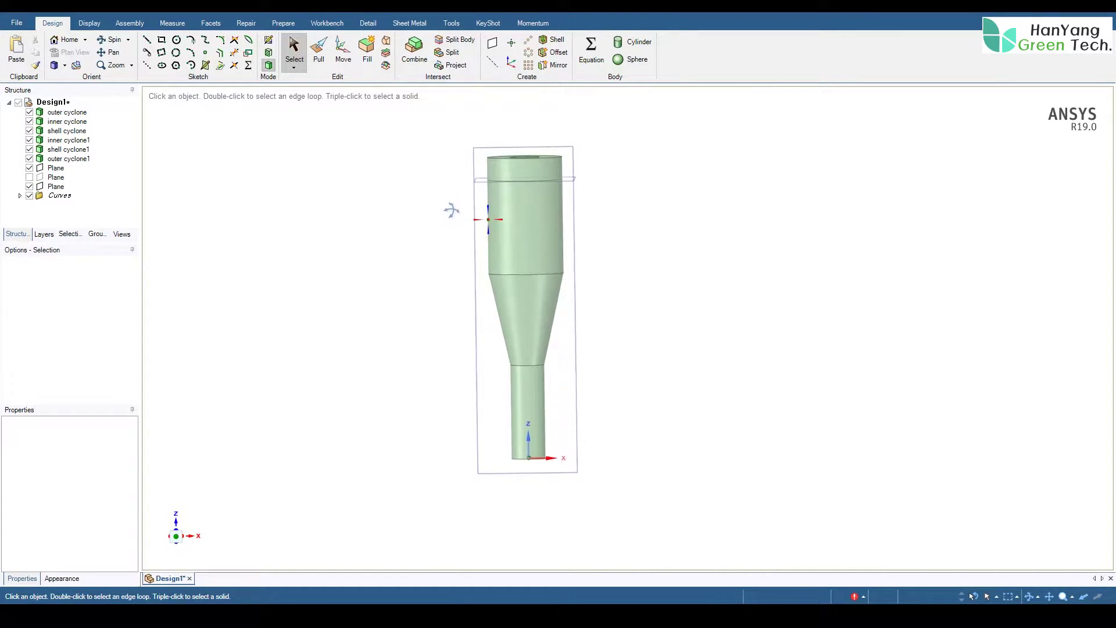
# Hide everything except the outer cyclone solid below the split and the offset inlet plane.
pyautogui.moveTo(437, 132); pyautogui.dragTo(613, 198)
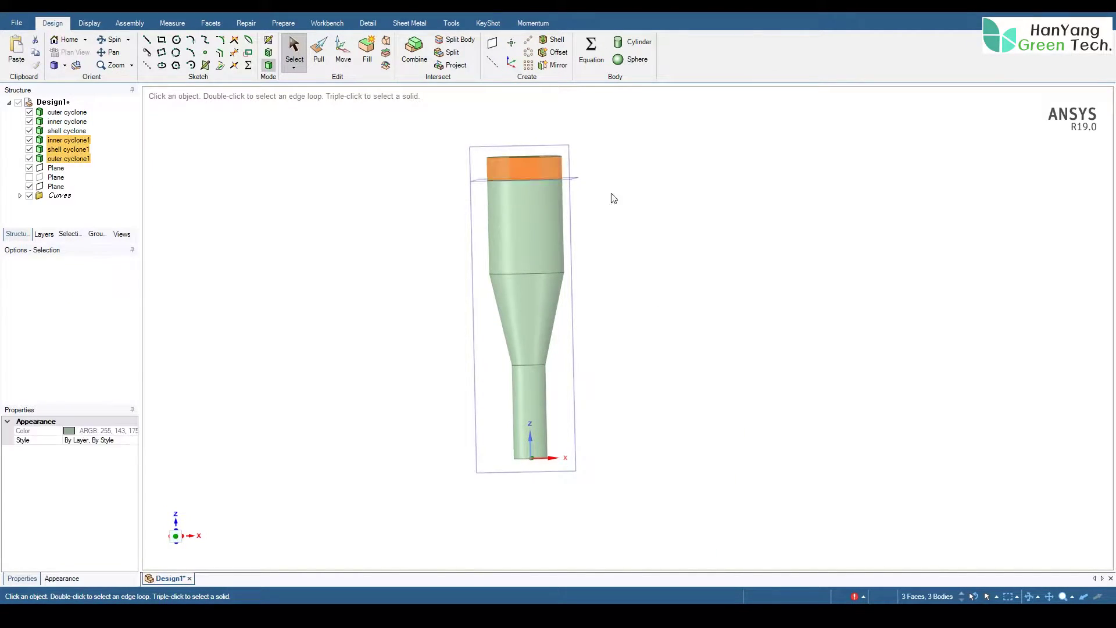
pyautogui.click(30, 140)
pyautogui.click(346, 189)
pyautogui.click(29, 122)
pyautogui.click(29, 131)
pyautogui.moveTo(422, 214)
pyautogui.mouseDown(button='middle')
pyautogui.moveTo(429, 376)
pyautogui.moveTo(434, 237)
pyautogui.moveTo(410, 234)
pyautogui.mouseUp(button='middle')
pyautogui.click(29, 168)
# Start a sketch on the offset inlet plane and project the outer cyclone's upper edges onto it.
pyautogui.click(474, 219)
pyautogui.press('k')
pyautogui.click(660, 559)
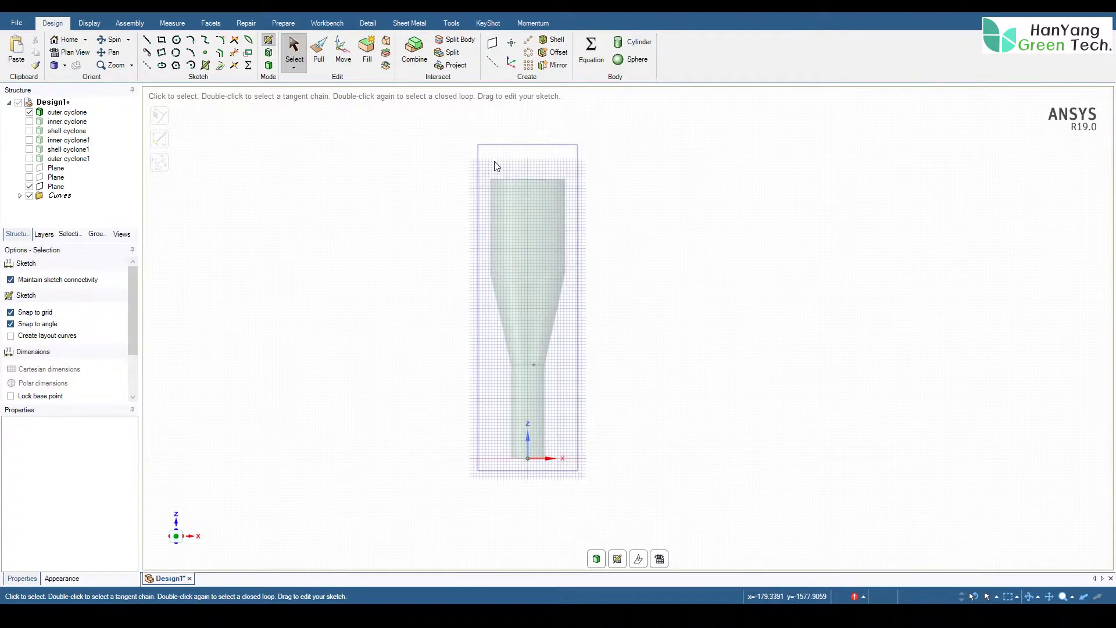
pyautogui.click(221, 65)
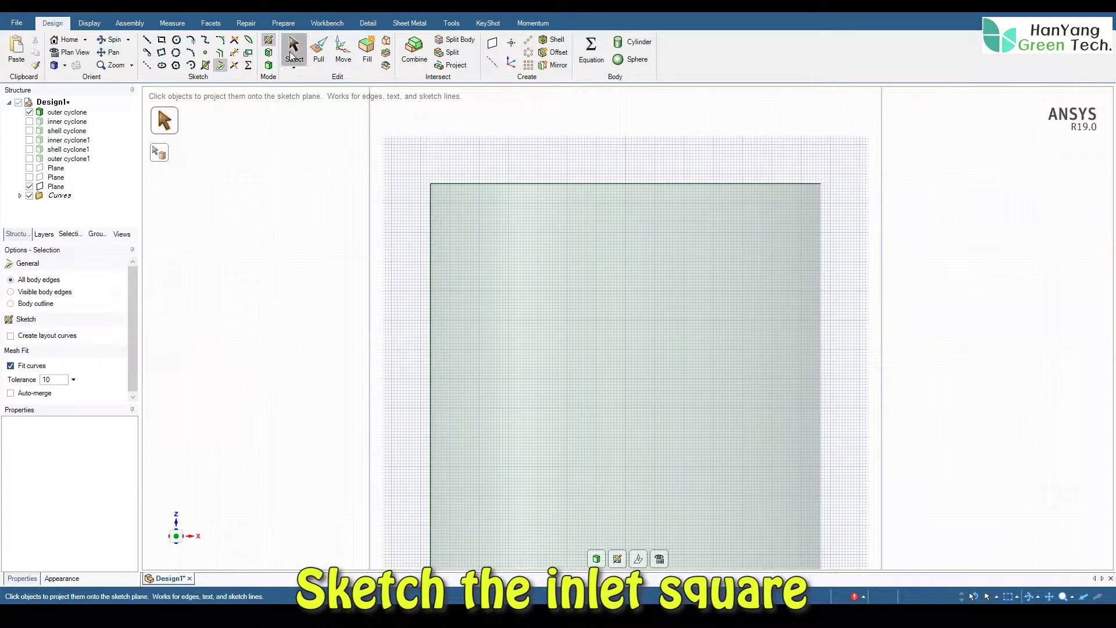
# Sketch the inlet rectangle from the outer cyclone's upper corner on the negative X side, 100 mm wide and 175 mm high.
pyautogui.click(162, 40)
pyautogui.click(431, 185)
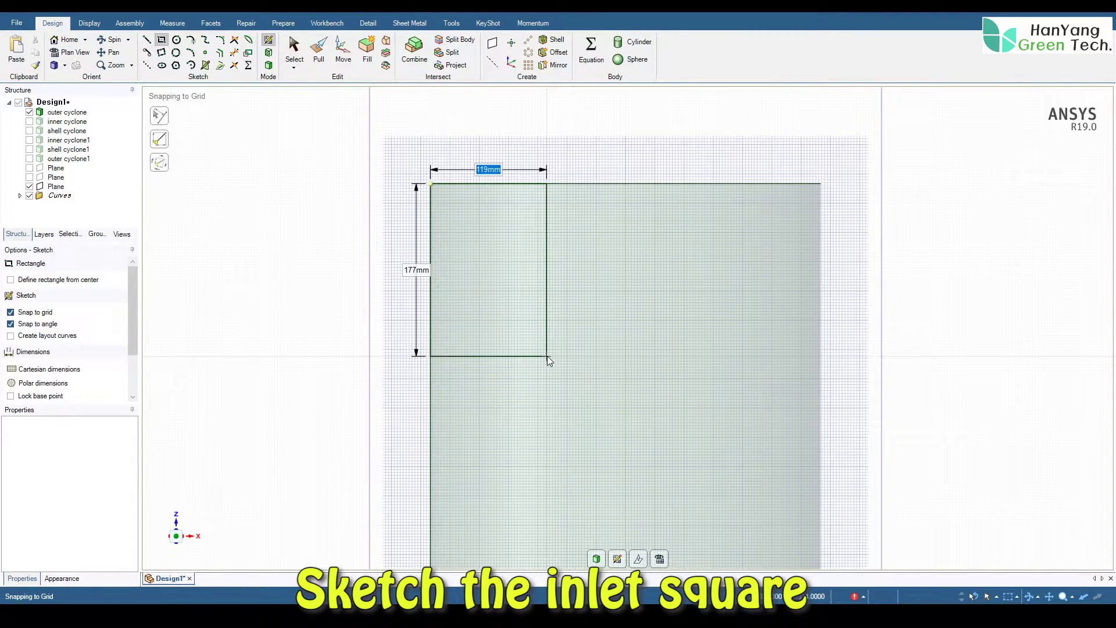
pyautogui.write('175')
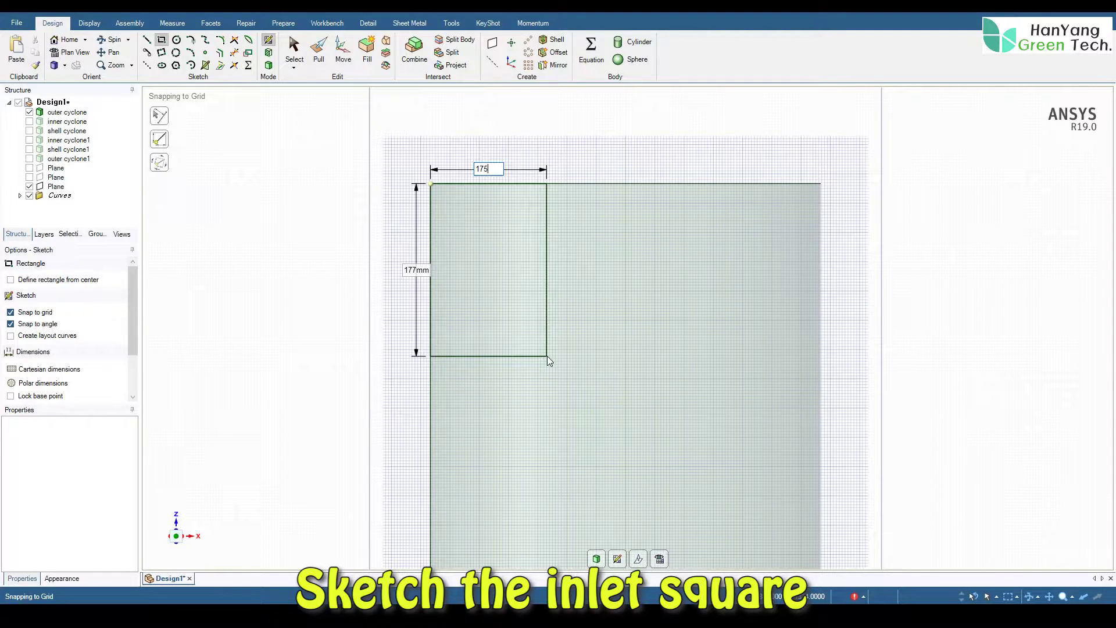
pyautogui.write('0')
pyautogui.press('Tab')
pyautogui.write('175')
pyautogui.press('Tab')
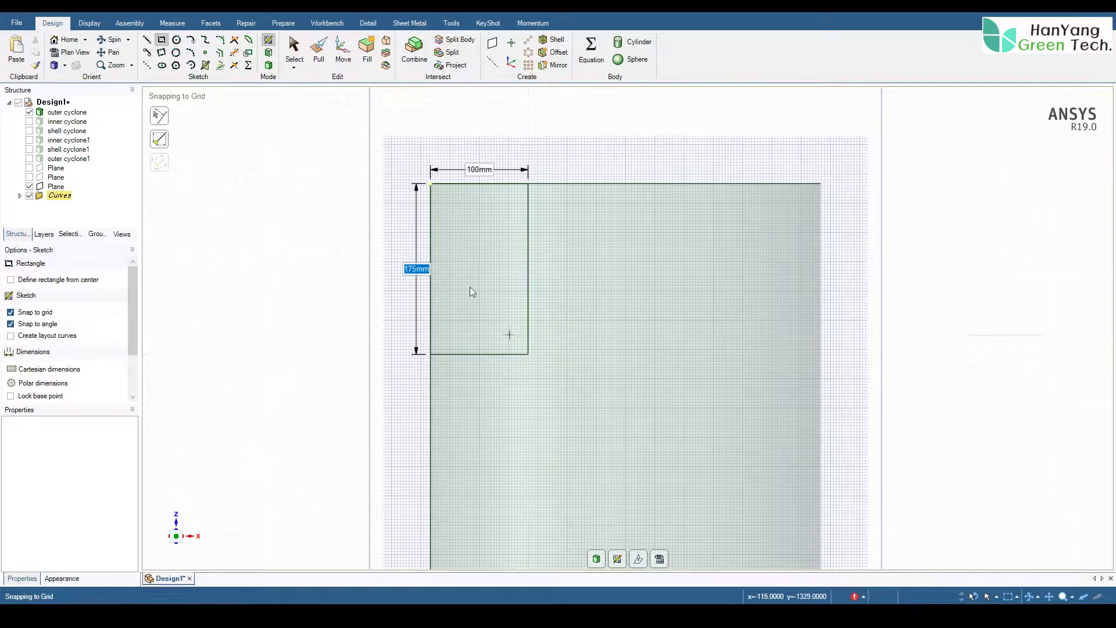
pyautogui.click(294, 50)
# Trim the leftover projected lines around the inlet rectangle and return to 3D mode.
pyautogui.scroll(-4, 590, 279)
pyautogui.moveTo(676, 282); pyautogui.dragTo(587, 317, button='middle')
pyautogui.click(234, 52)
pyautogui.moveTo(498, 348)
pyautogui.mouseDown(button='middle')
pyautogui.moveTo(451, 249)
pyautogui.moveTo(494, 250)
pyautogui.moveTo(477, 225)
pyautogui.mouseUp(button='middle')
pyautogui.press('d')
# Pull the rectangular inlet face 300 mm toward the outer cyclone to form the inlet duct.
pyautogui.press('p')
pyautogui.click(530, 301)
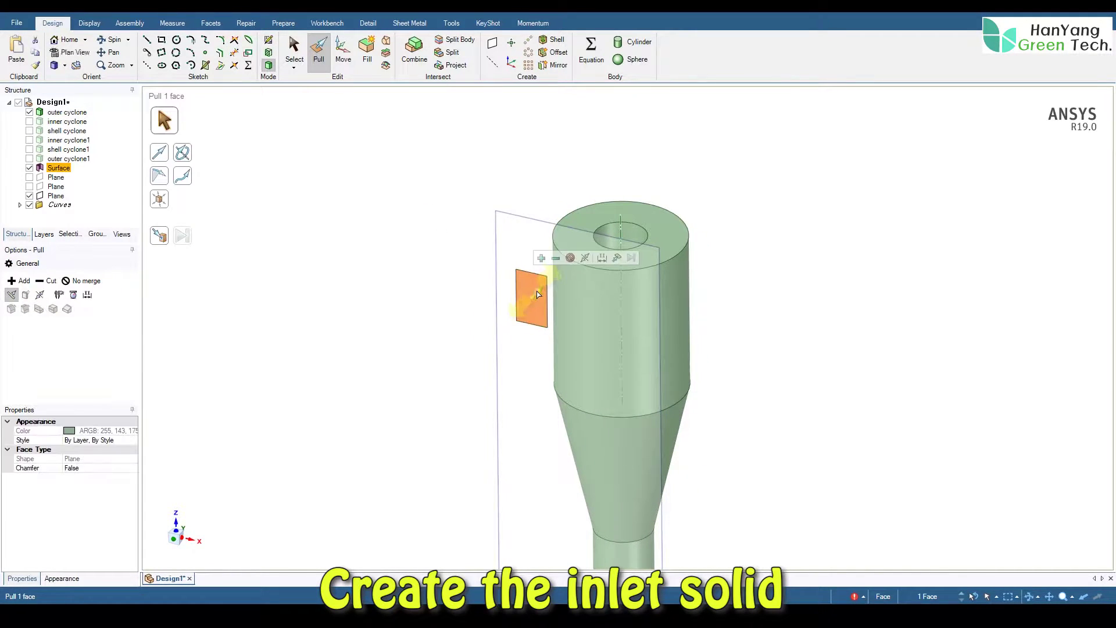
pyautogui.moveTo(539, 297); pyautogui.dragTo(637, 306)
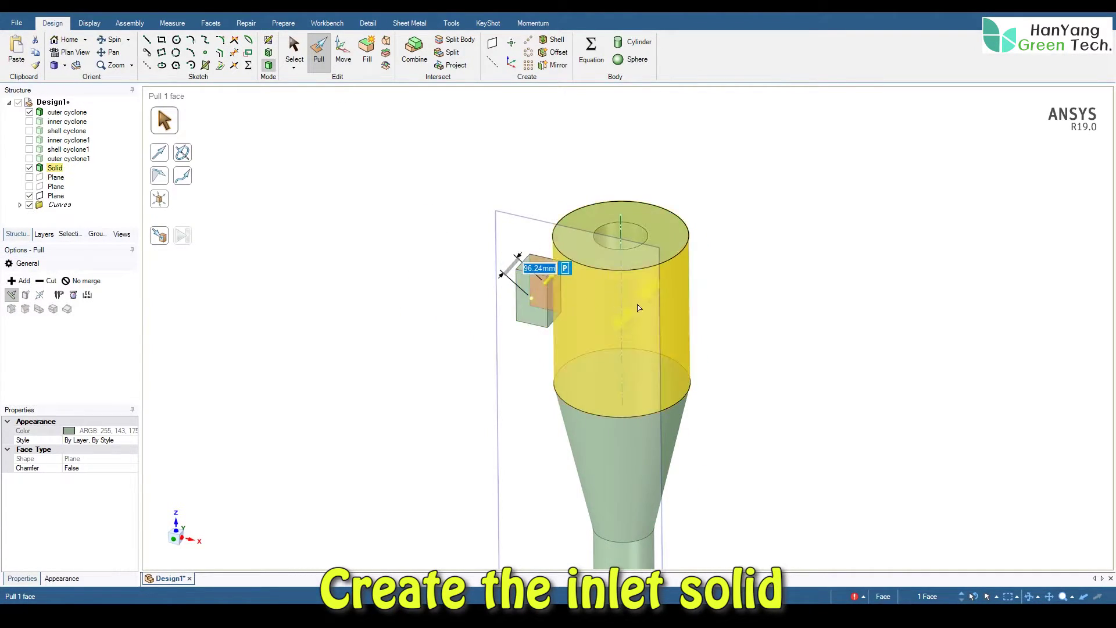
pyautogui.write('300')
pyautogui.press('Return')
pyautogui.click(293, 46)
# Hide the offset inlet plane and split the inlet off the outer cyclone along its outer cylindrical face.
pyautogui.moveTo(441, 227)
pyautogui.mouseDown(button='middle')
pyautogui.moveTo(442, 217)
pyautogui.moveTo(400, 232)
pyautogui.mouseUp(button='middle')
pyautogui.click(500, 222)
pyautogui.press('h')
pyautogui.click(451, 41)
pyautogui.click(590, 266)
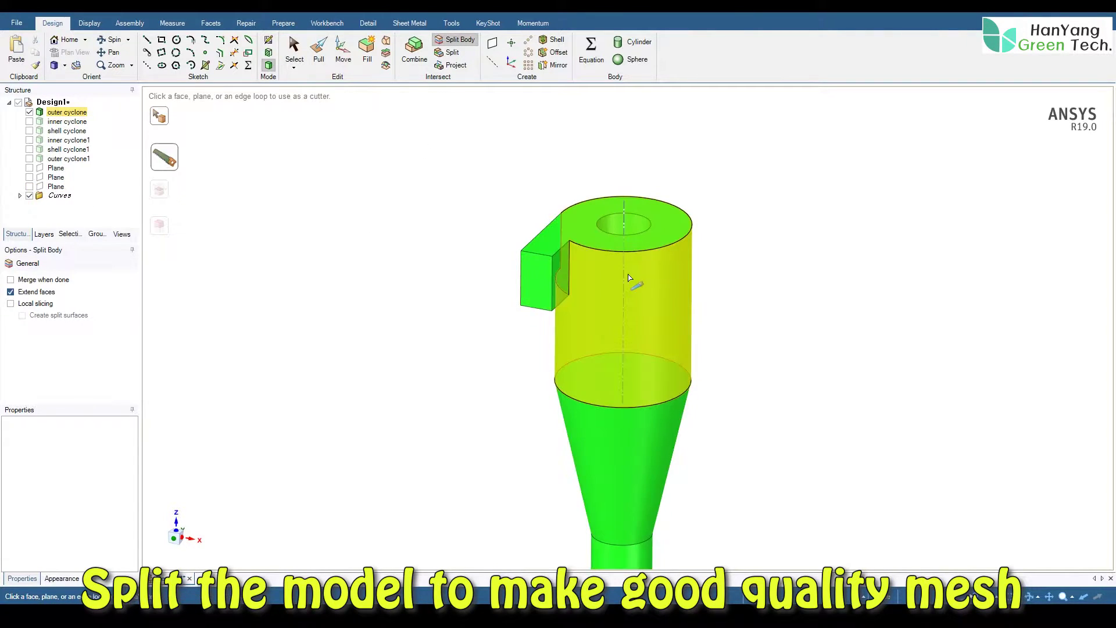
pyautogui.click(641, 280)
pyautogui.press('Escape')
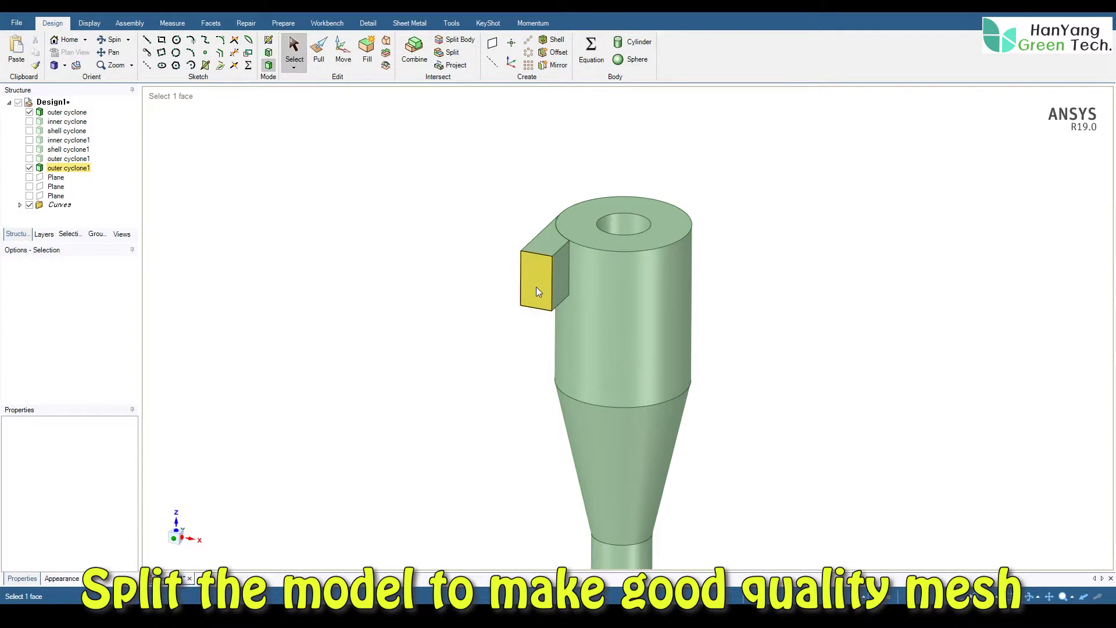
# Rename the split-off rectangular duct solid as inlet.
pyautogui.rightClick(78, 172)
pyautogui.click(132, 237)
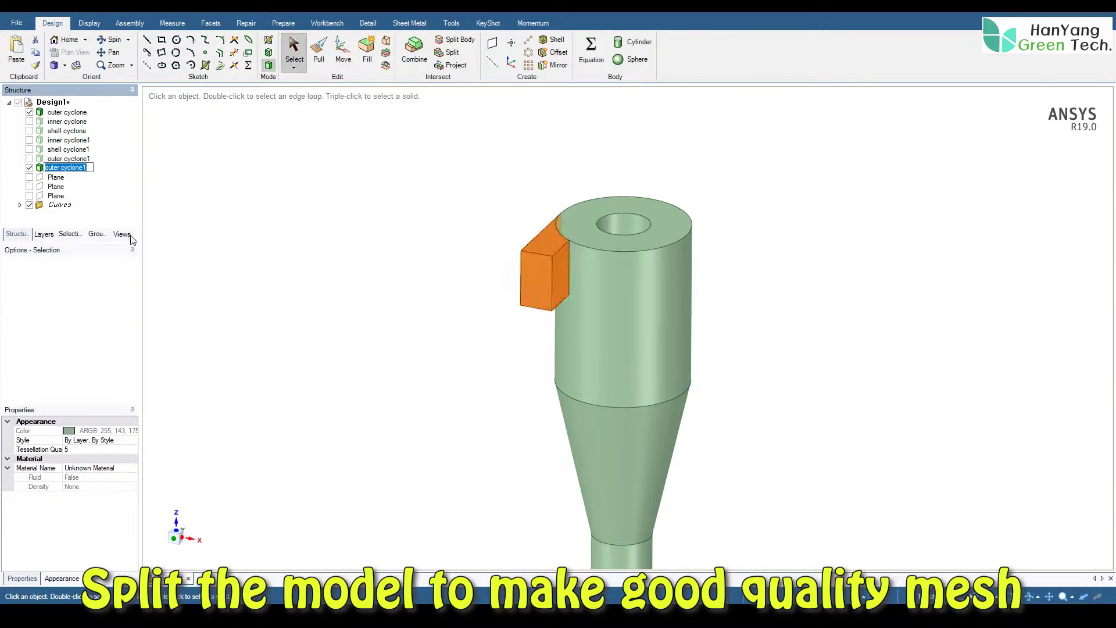
pyautogui.click(239, 189)
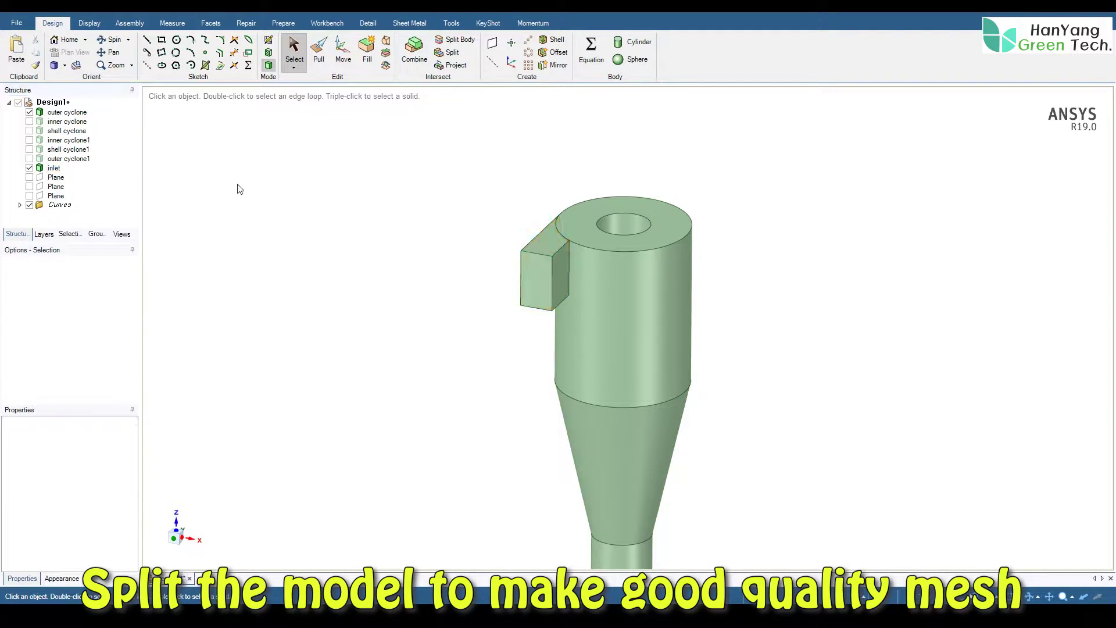
# Show the hidden inner, shell and upper cyclone solids together with the inlet.
pyautogui.click(29, 167)
pyautogui.moveTo(413, 249)
pyautogui.mouseDown(button='middle')
pyautogui.moveTo(412, 258)
pyautogui.moveTo(419, 201)
pyautogui.moveTo(417, 214)
pyautogui.mouseUp(button='middle')
pyautogui.click(29, 121)
pyautogui.click(29, 131)
pyautogui.click(29, 139)
pyautogui.click(29, 149)
pyautogui.click(29, 159)
pyautogui.click(29, 168)
pyautogui.moveTo(381, 246); pyautogui.dragTo(375, 251, button='middle')
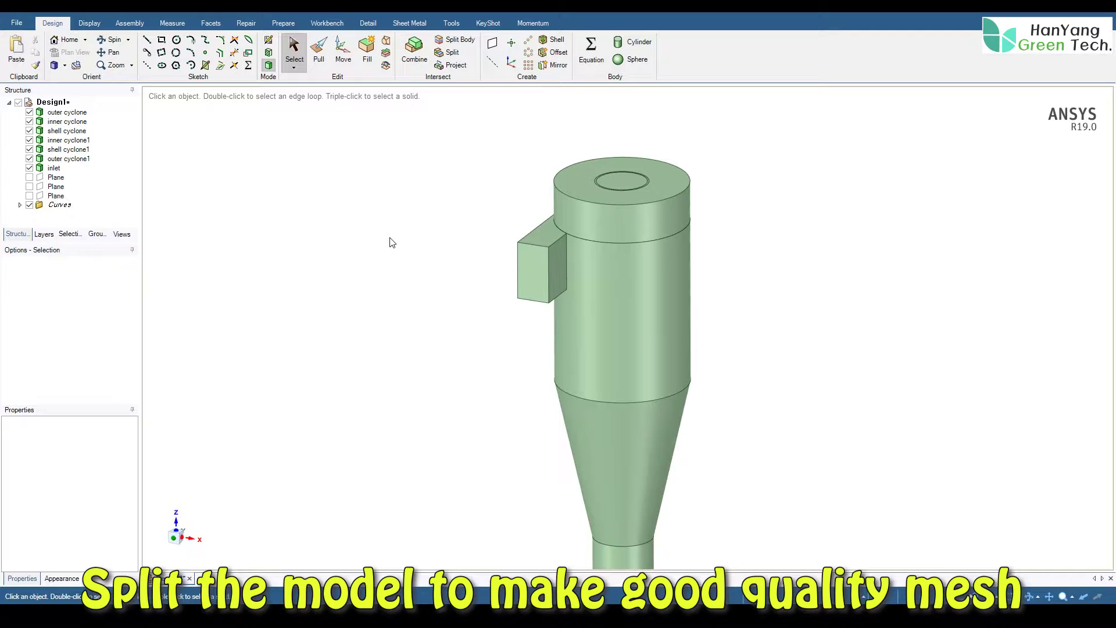
# Create a horizontal plane at the circular edge below the cyclone's top section and move it 180 mm downward.
pyautogui.click(491, 42)
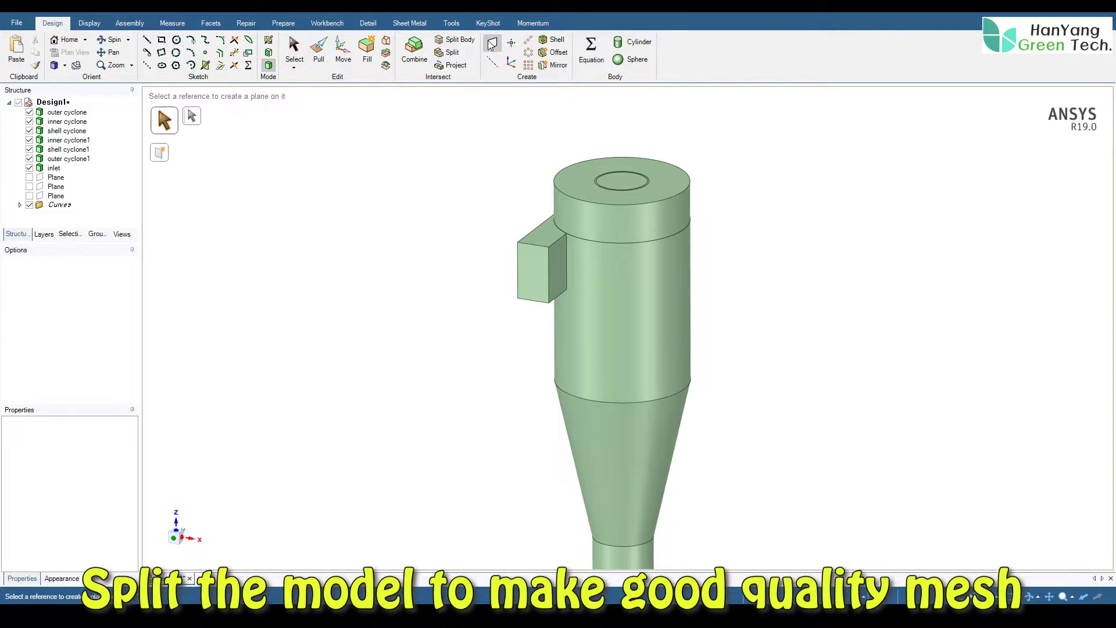
pyautogui.click(673, 238)
pyautogui.press('s')
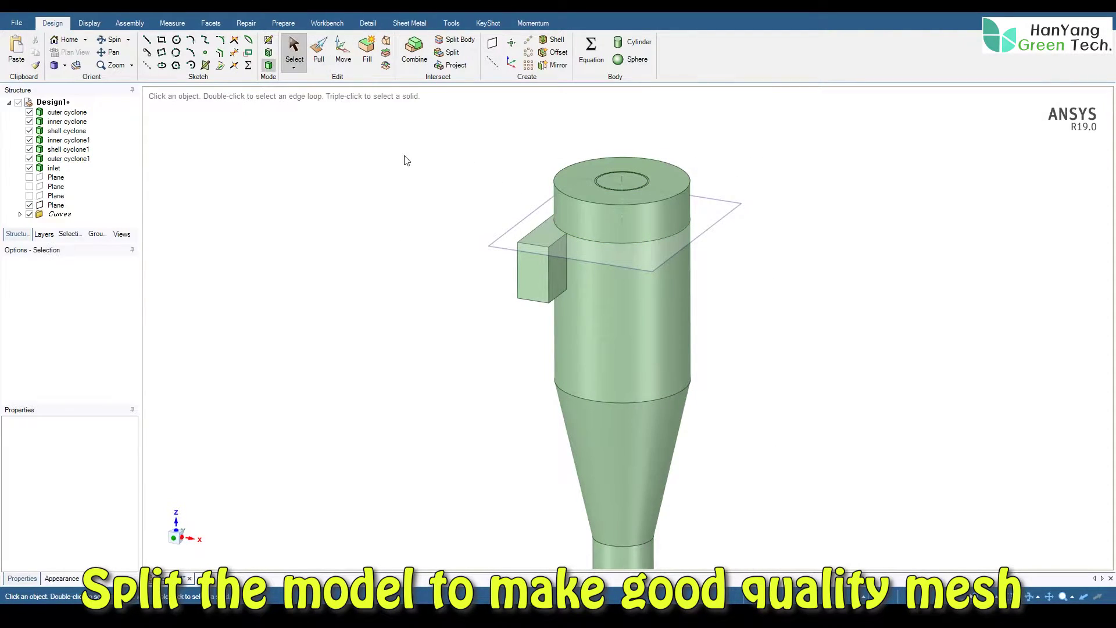
pyautogui.click(705, 237)
pyautogui.press('m')
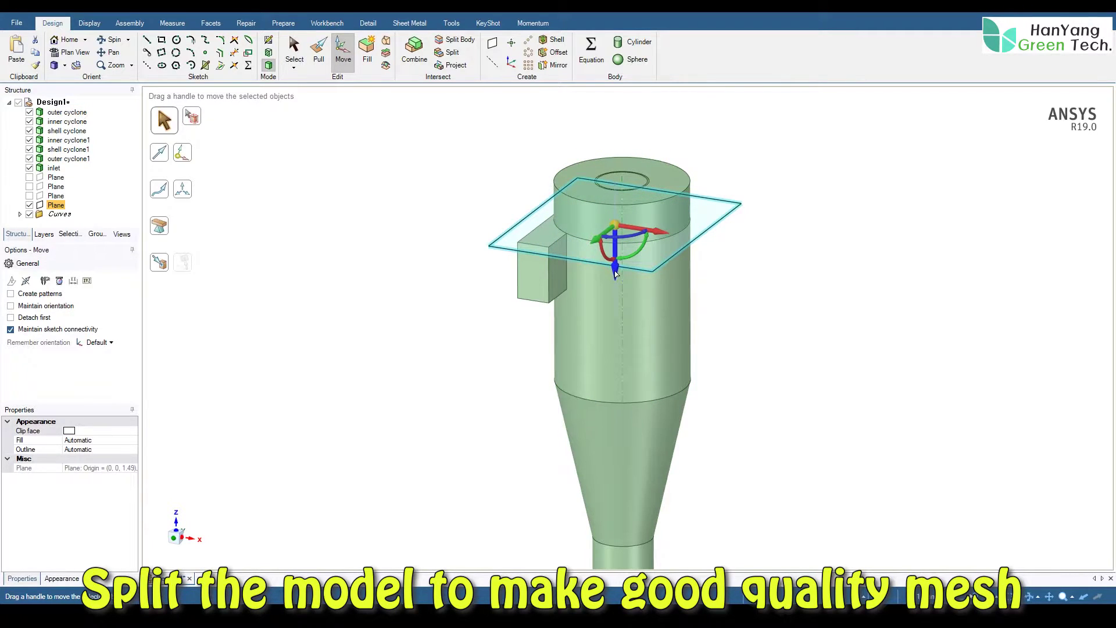
pyautogui.moveTo(617, 273); pyautogui.dragTo(621, 323)
pyautogui.press('Return')
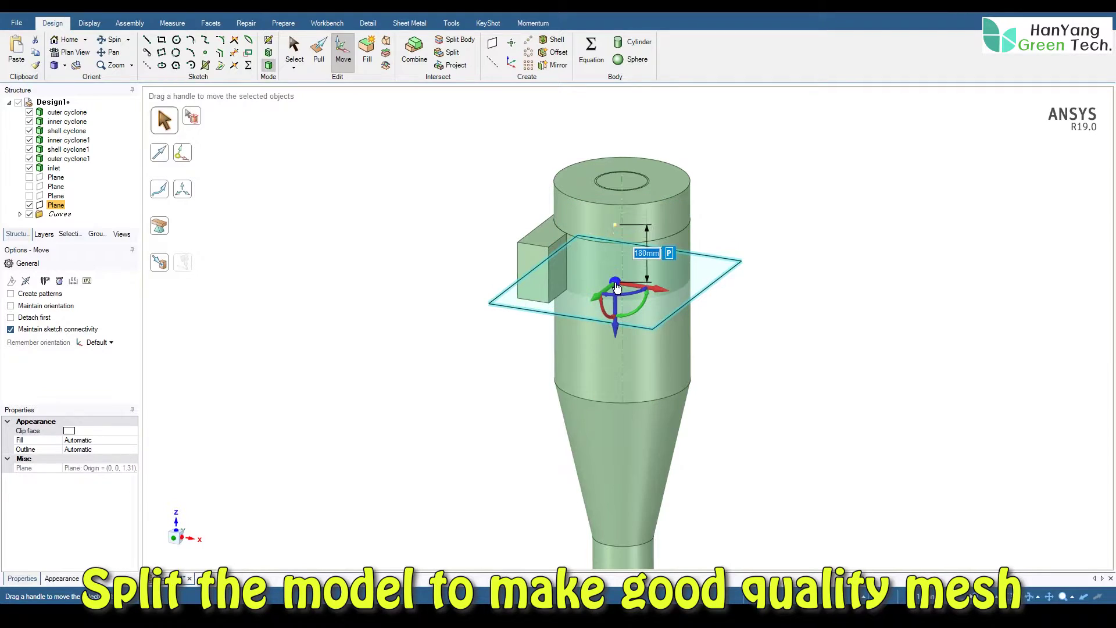
pyautogui.click(294, 51)
# Create horizontal planes at the upper and lower circular edges of the cyclone's cone.
pyautogui.click(503, 265)
pyautogui.moveTo(504, 265); pyautogui.dragTo(410, 211, button='middle')
pyautogui.click(676, 389)
pyautogui.click(493, 44)
pyautogui.click(568, 441)
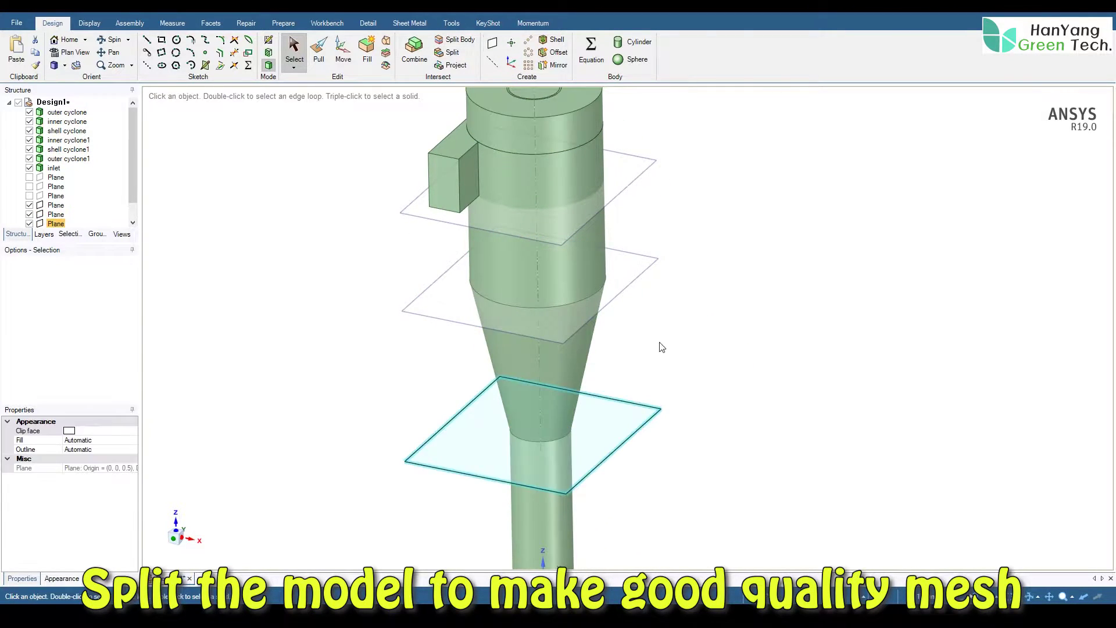
# Hide the inner, shell and outer solids of the cyclone's top section above the inlet.
pyautogui.scroll(-3, 687, 287)
pyautogui.moveTo(685, 317)
pyautogui.mouseDown(button='middle')
pyautogui.moveTo(695, 294)
pyautogui.moveTo(721, 294)
pyautogui.moveTo(734, 252)
pyautogui.moveTo(721, 288)
pyautogui.mouseUp(button='middle')
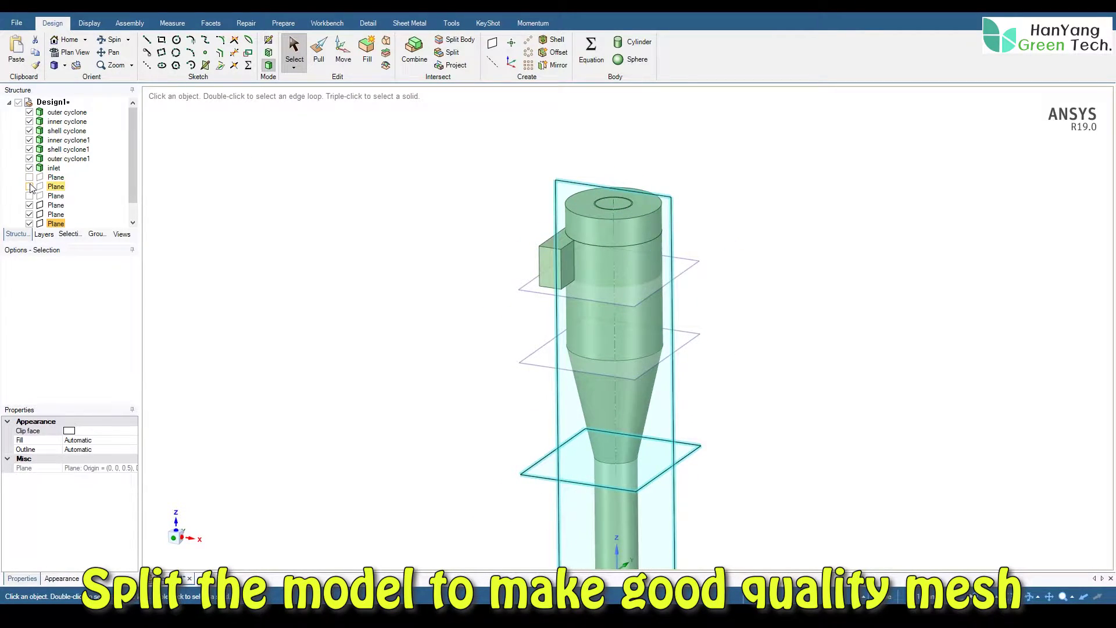
pyautogui.moveTo(515, 153); pyautogui.dragTo(639, 223)
pyautogui.moveTo(701, 258); pyautogui.dragTo(675, 254)
pyautogui.click(530, 192)
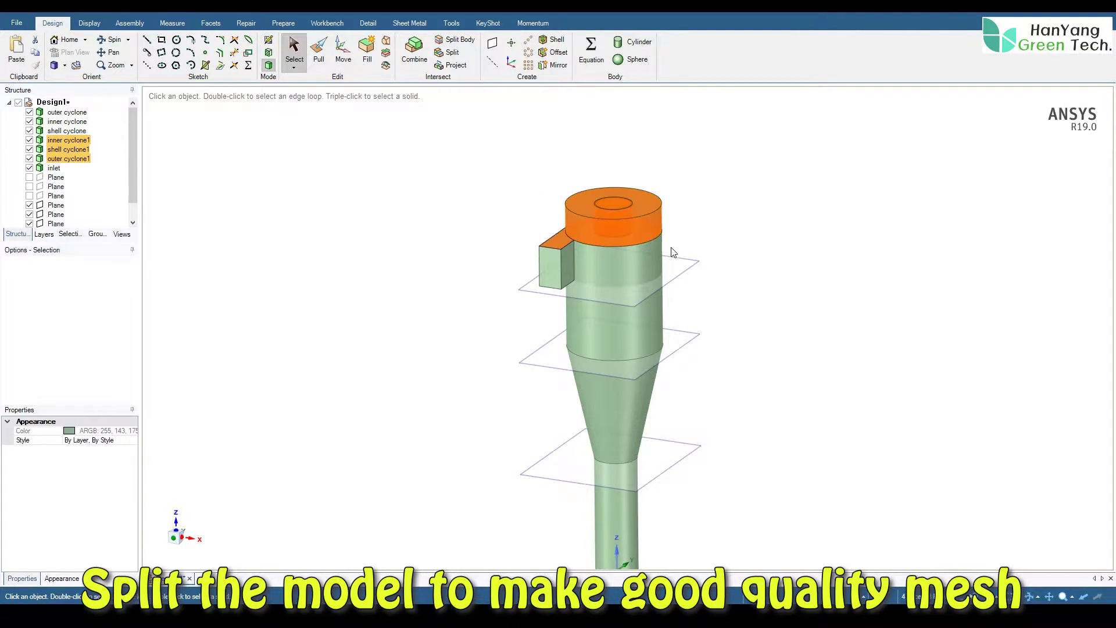
pyautogui.click(29, 159)
# Split all visible cyclone solids using the inlet's bottom face as the cutter.
pyautogui.moveTo(516, 207); pyautogui.dragTo(518, 201, button='middle')
pyautogui.keyDown('shift'); pyautogui.moveTo(553, 431); pyautogui.dragTo(534, 345, button='middle'); pyautogui.keyUp('shift')
pyautogui.click(460, 40)
pyautogui.moveTo(651, 456); pyautogui.dragTo(705, 531)
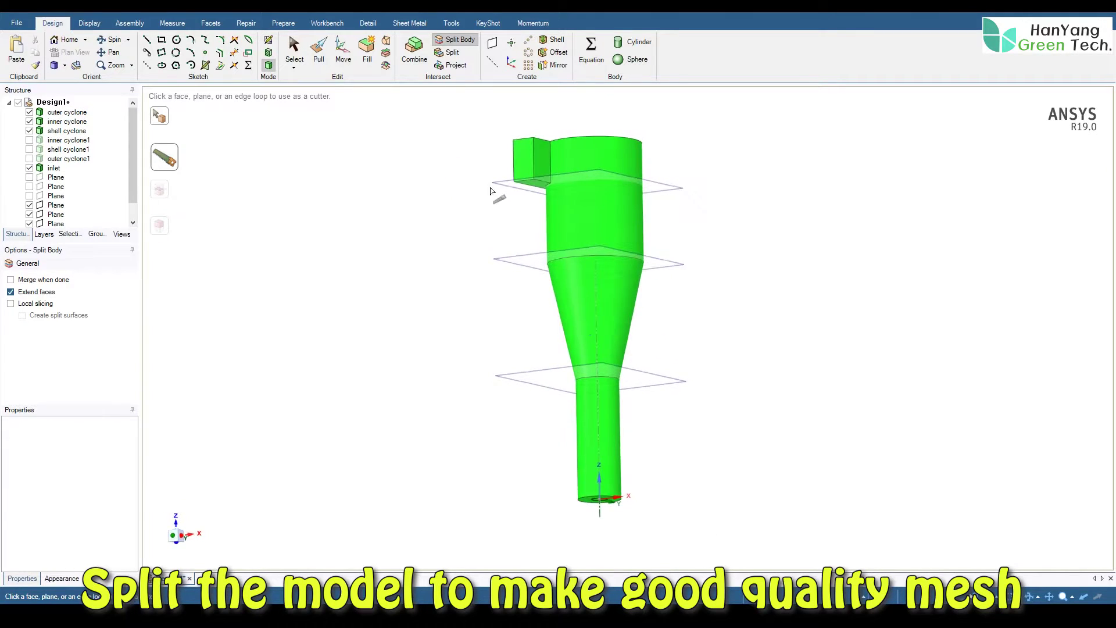
pyautogui.scroll(10, 494, 195)
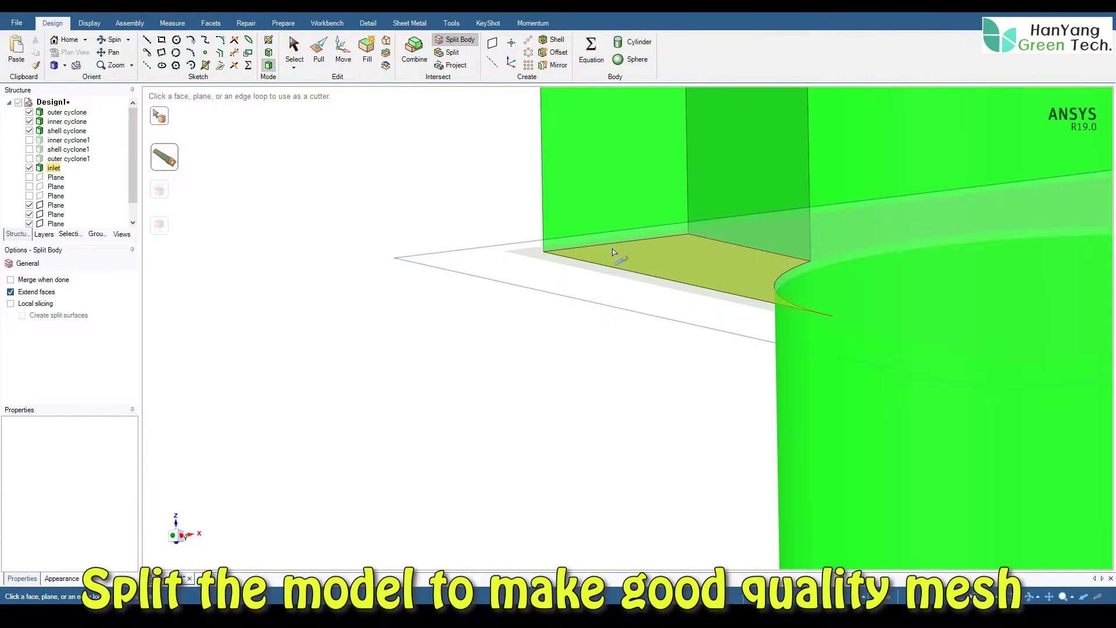
pyautogui.click(613, 252)
pyautogui.scroll(5, 579, 321)
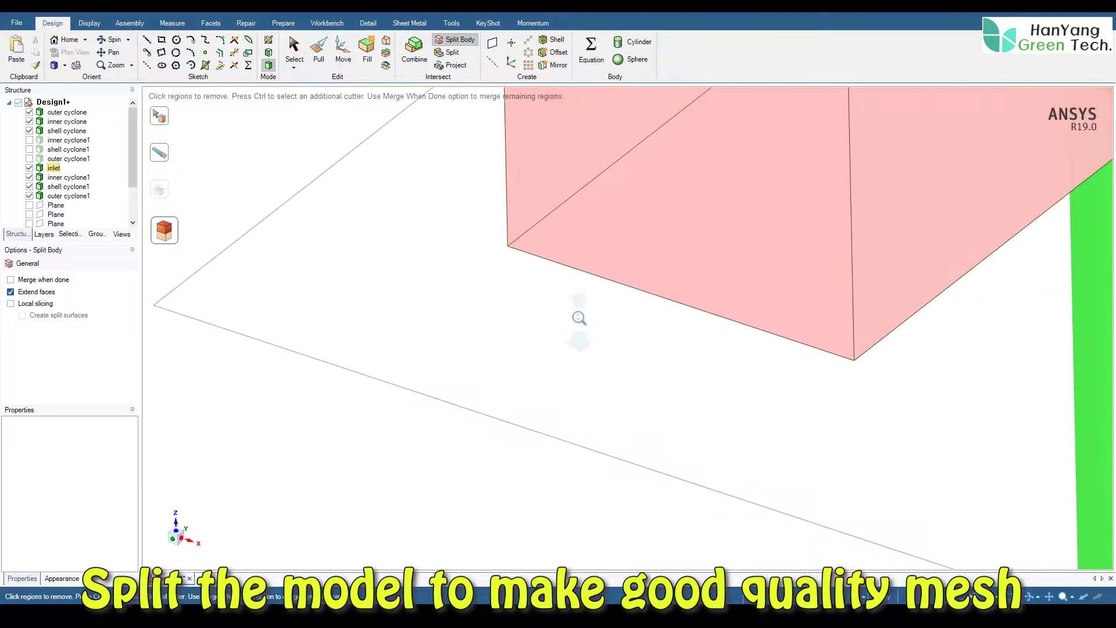
pyautogui.scroll(-6, 579, 320)
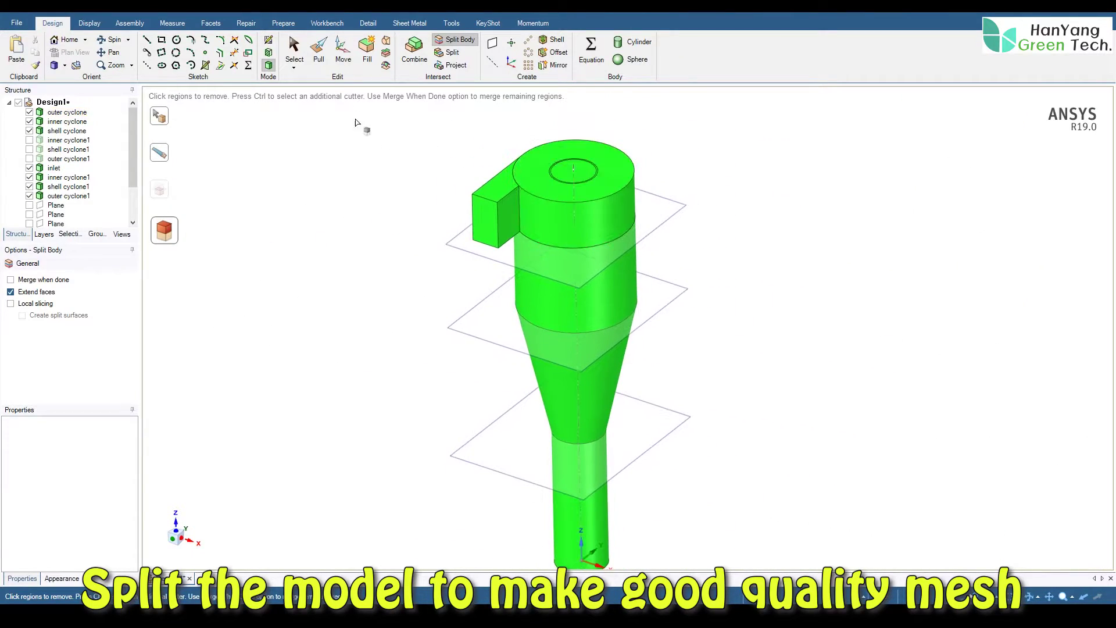
pyautogui.press('Escape')
# Hide the inlet and the inner, shell and outer cyclone solids at the inlet's level.
pyautogui.moveTo(682, 251); pyautogui.dragTo(682, 253)
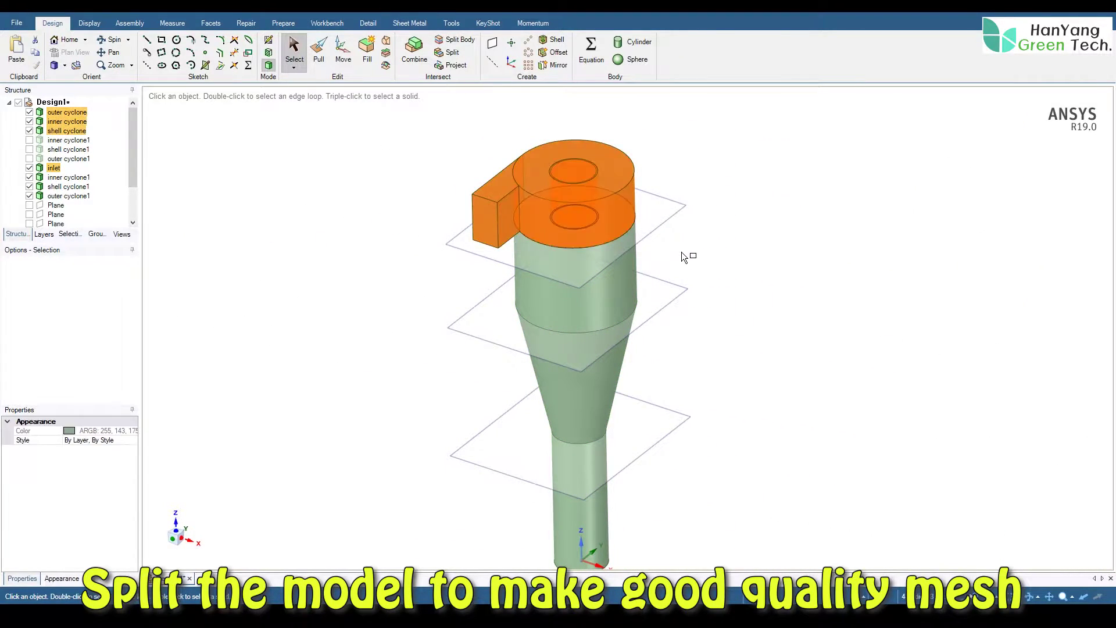
pyautogui.click(29, 111)
pyautogui.click(335, 169)
pyautogui.keyDown('ctrl'); pyautogui.moveTo(411, 262); pyautogui.dragTo(412, 228, button='middle'); pyautogui.keyUp('ctrl')
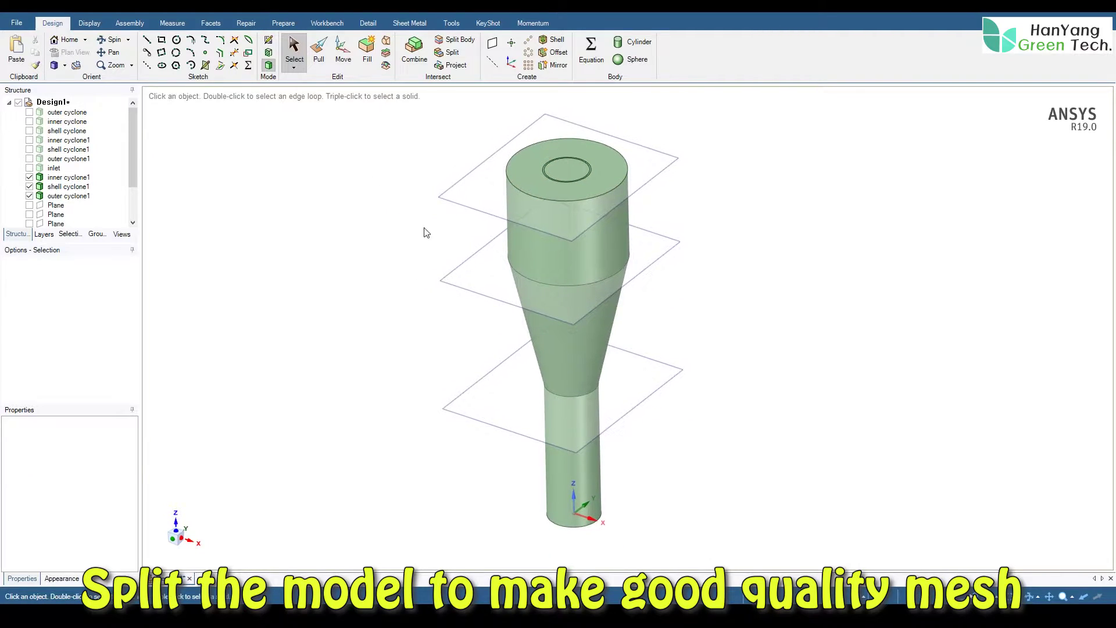
# Split the remaining cyclone solids with the uppermost visible horizontal plane and hide the thin slices above the cut.
pyautogui.click(454, 41)
pyautogui.moveTo(568, 313); pyautogui.dragTo(695, 542)
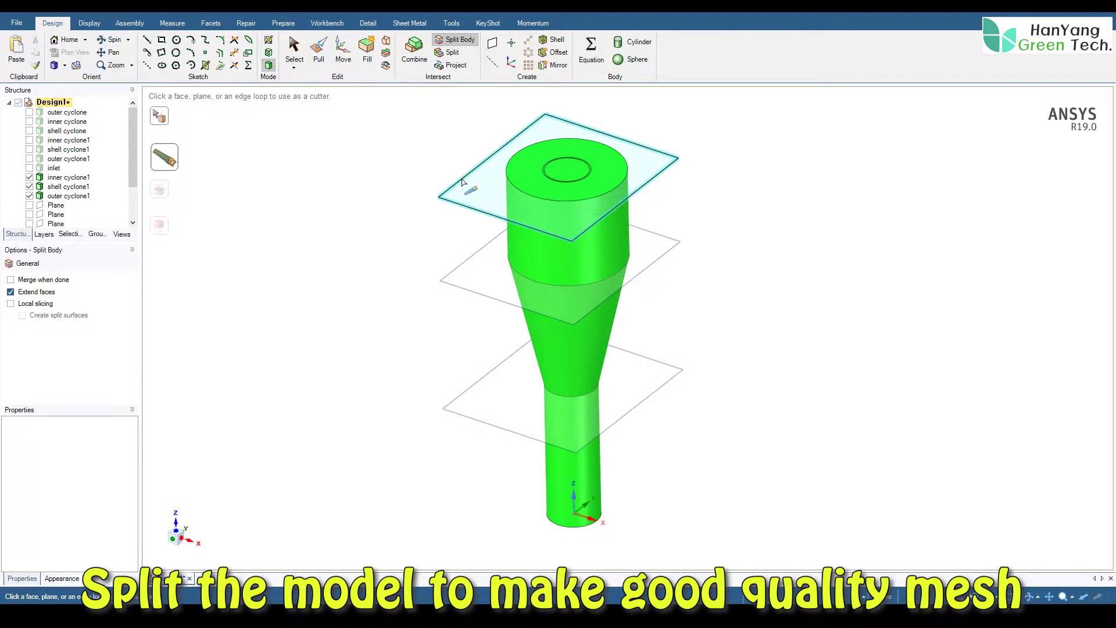
pyautogui.click(460, 179)
pyautogui.click(294, 47)
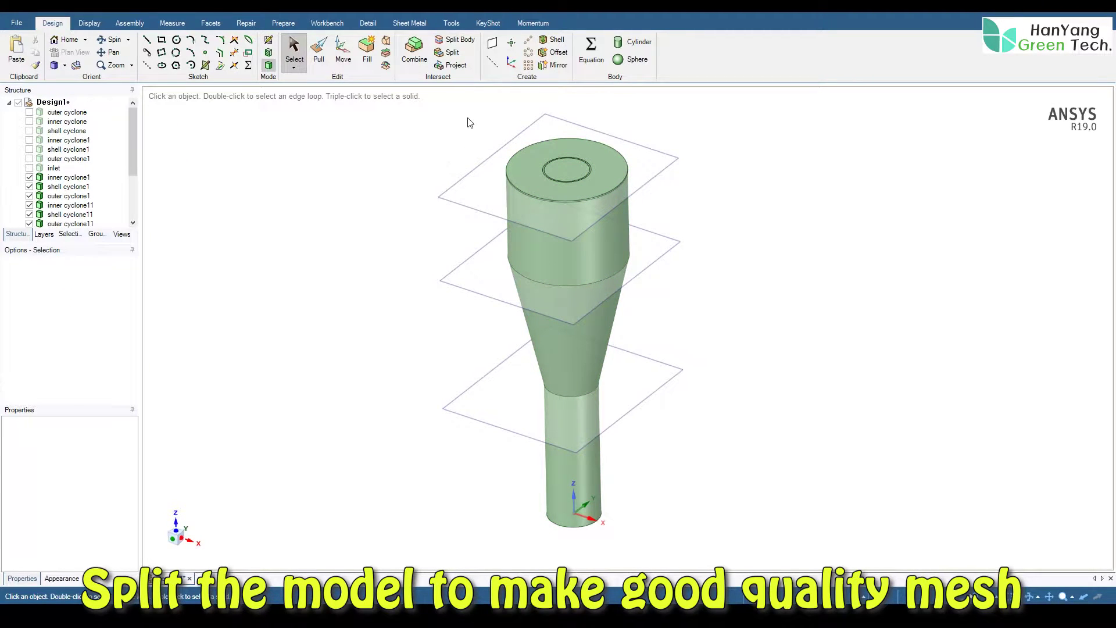
pyautogui.moveTo(677, 217); pyautogui.dragTo(683, 219)
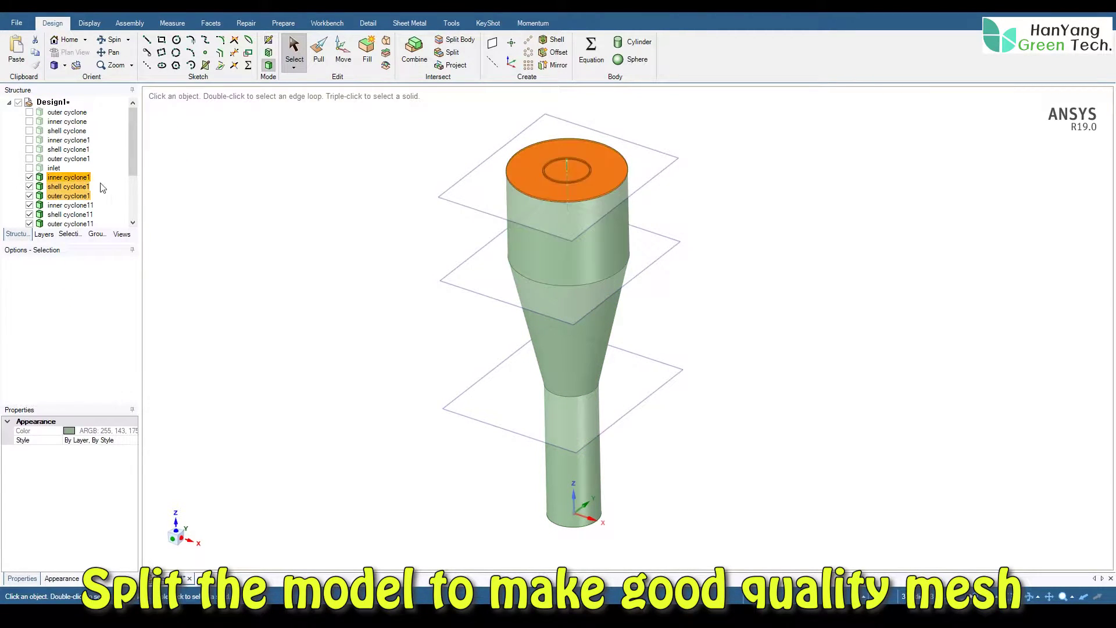
pyautogui.click(30, 181)
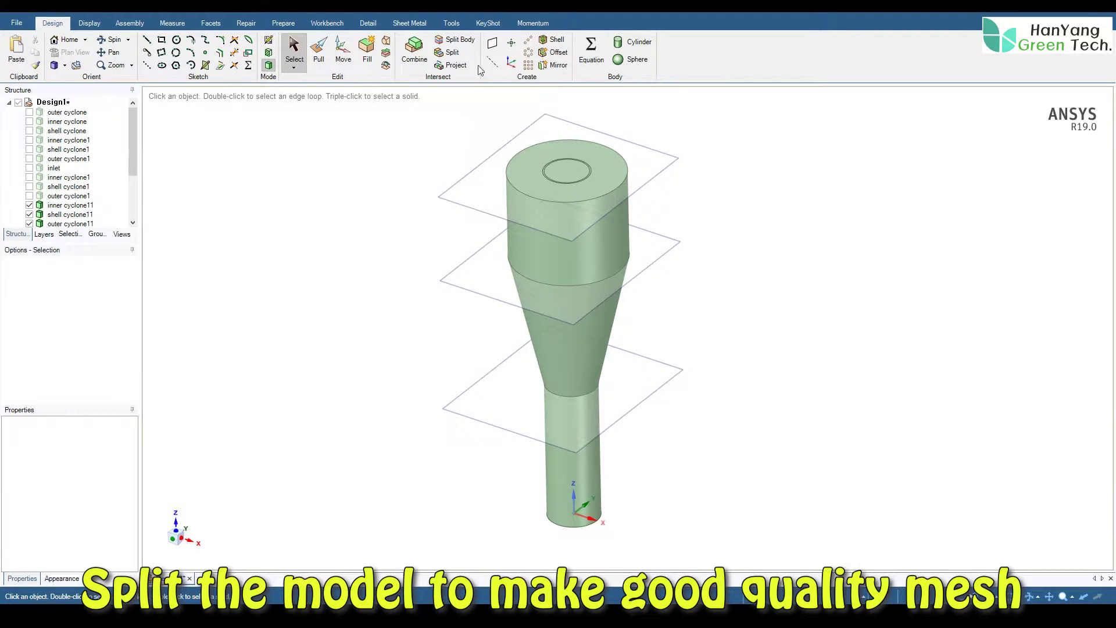
# Split the visible cyclone solids with the middle horizontal plane and hide the inner, shell and outer solids above the cone.
pyautogui.click(457, 40)
pyautogui.moveTo(575, 314); pyautogui.dragTo(700, 558)
pyautogui.click(450, 285)
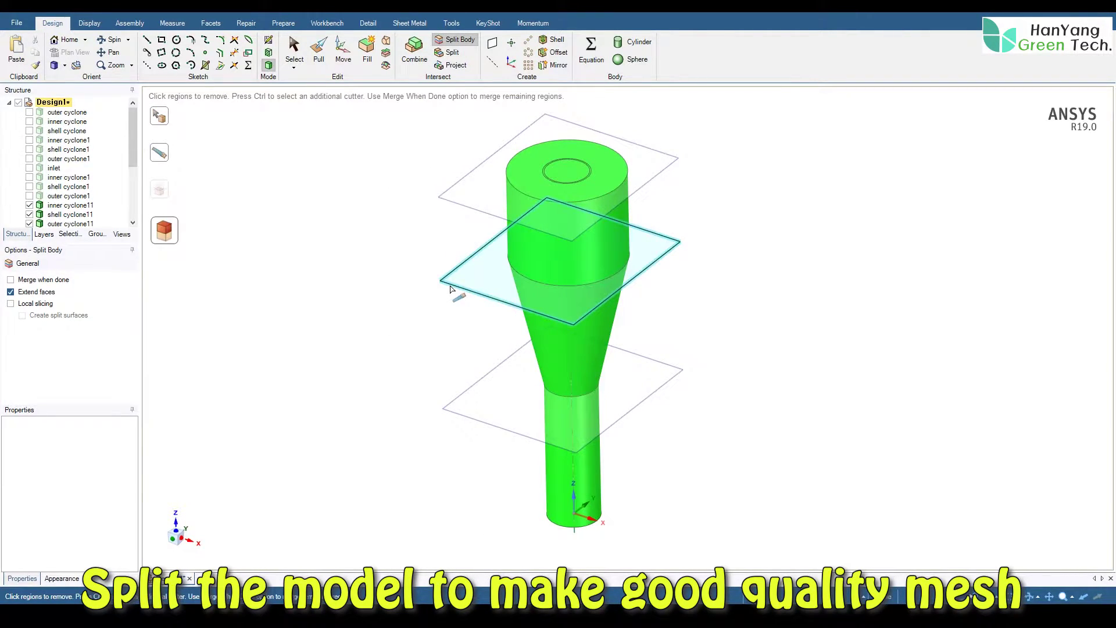
pyautogui.press('Escape')
pyautogui.moveTo(661, 282); pyautogui.dragTo(688, 300)
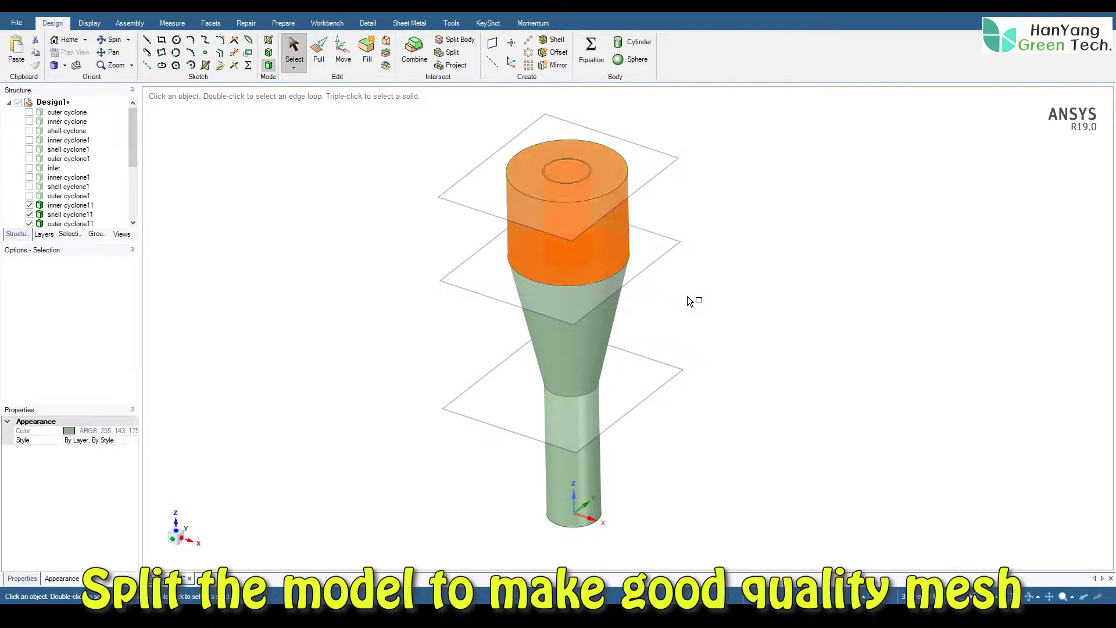
pyautogui.scroll(-3, 64, 174)
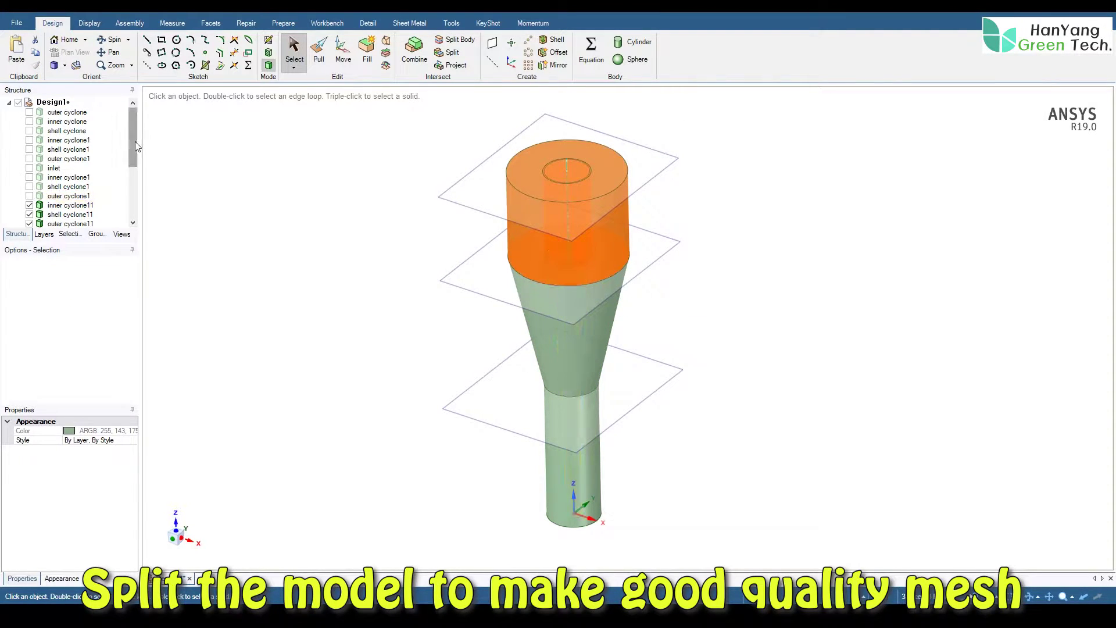
pyautogui.click(30, 160)
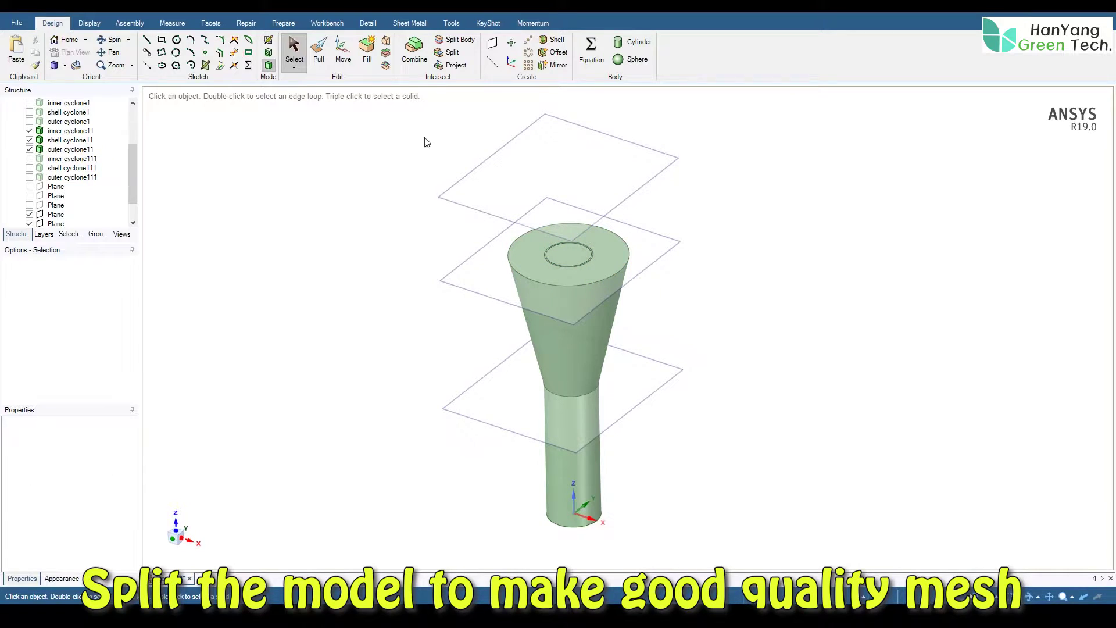
# Split the remaining cyclone solids with the lowest horizontal plane and hide the conical section's solids.
pyautogui.click(452, 42)
pyautogui.moveTo(409, 210); pyautogui.dragTo(716, 534)
pyautogui.click(488, 424)
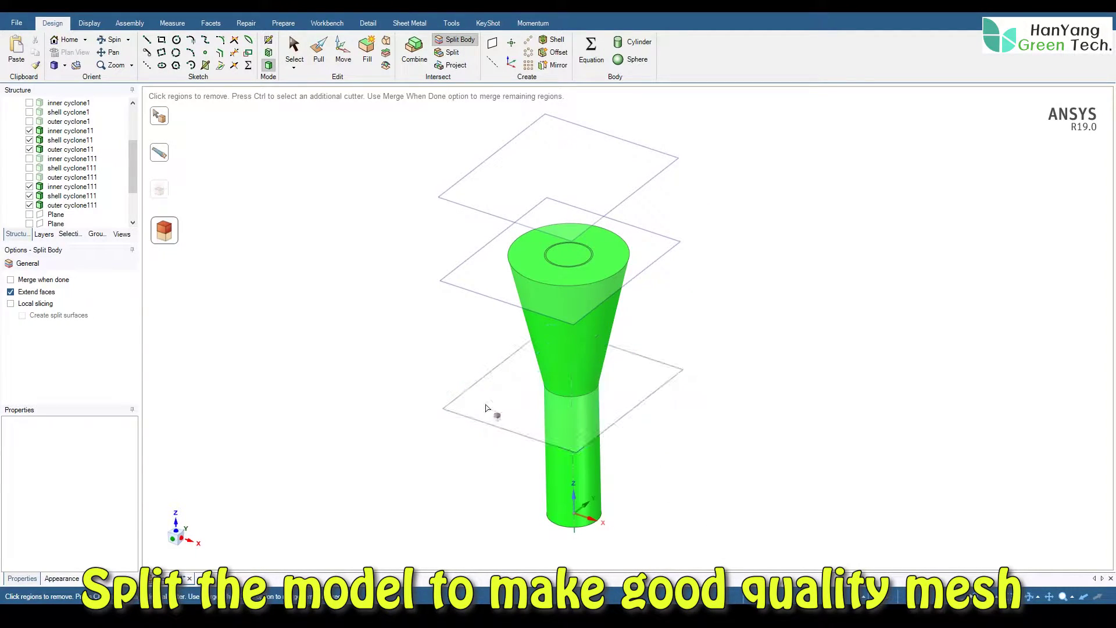
pyautogui.click(295, 51)
pyautogui.moveTo(653, 387); pyautogui.dragTo(718, 416)
pyautogui.hotkey('ctrl', 'h')
# Show all solids and planes of the design again.
pyautogui.moveTo(381, 314); pyautogui.dragTo(388, 312, button='middle')
pyautogui.moveTo(133, 173); pyautogui.dragTo(133, 122)
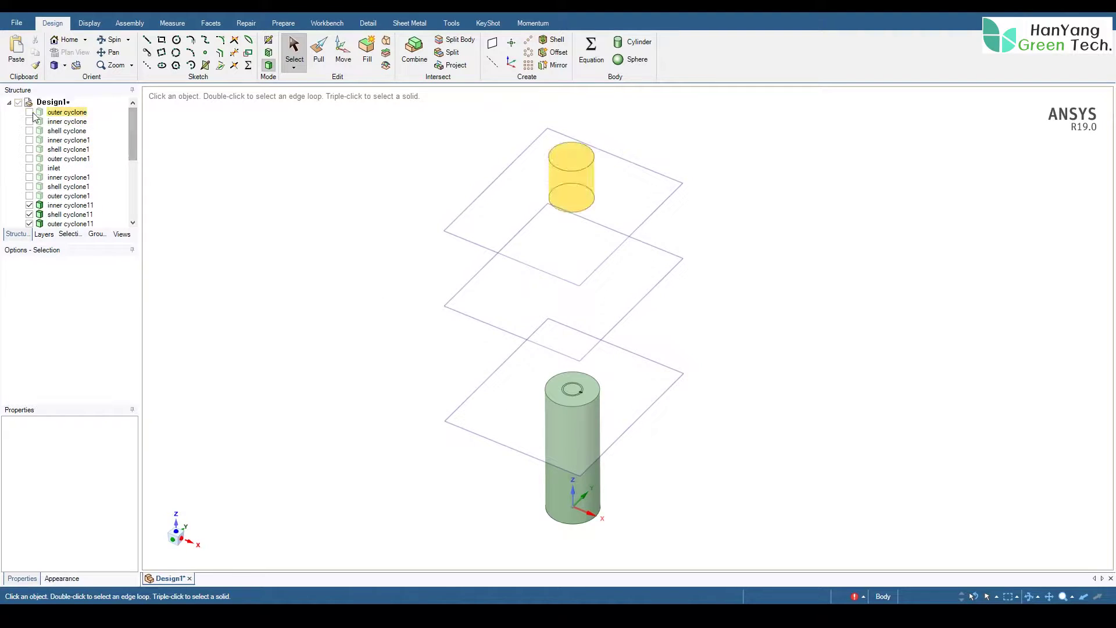
pyautogui.click(20, 105)
pyautogui.click(18, 103)
pyautogui.moveTo(369, 200)
pyautogui.mouseDown(button='middle')
pyautogui.moveTo(419, 200)
pyautogui.moveTo(438, 216)
pyautogui.moveTo(412, 258)
pyautogui.mouseUp(button='middle')
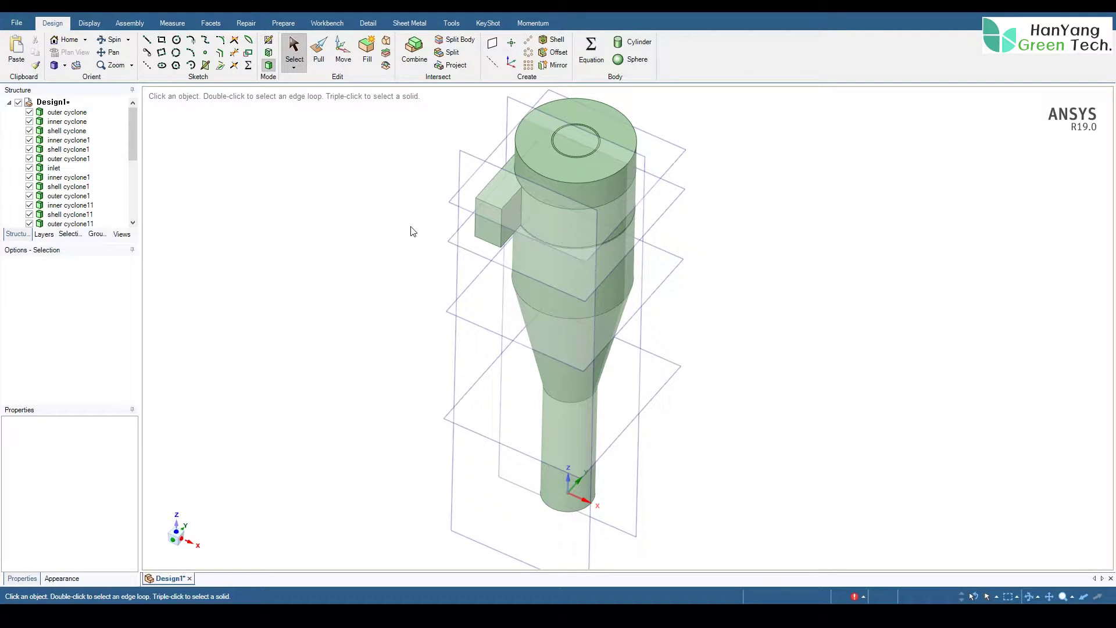
pyautogui.moveTo(410, 226); pyautogui.dragTo(406, 223, button='middle')
# Hide every plane except the vertical one running along the X axis.
pyautogui.moveTo(134, 137); pyautogui.dragTo(135, 206)
pyautogui.click(30, 158)
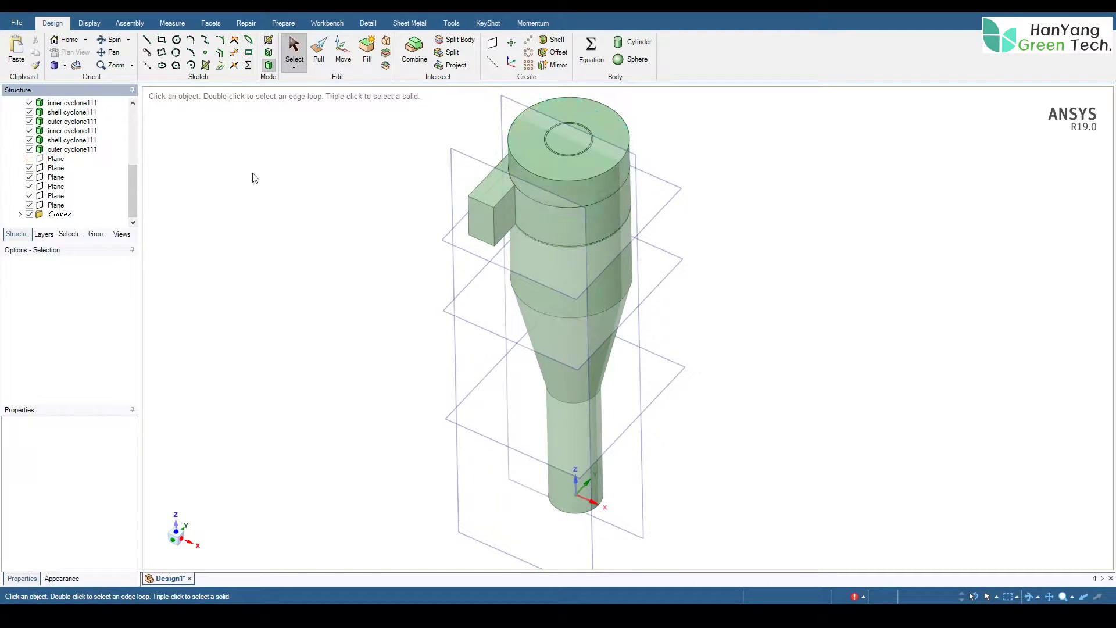
pyautogui.click(503, 175)
pyautogui.click(29, 177)
pyautogui.click(29, 187)
pyautogui.click(29, 196)
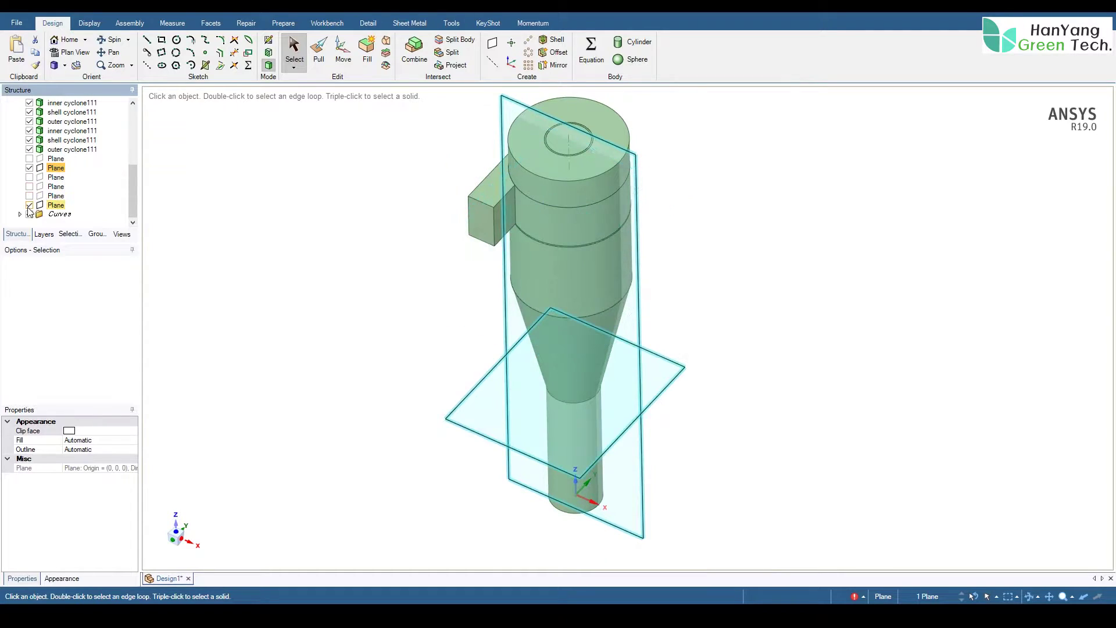
pyautogui.click(29, 205)
pyautogui.click(411, 248)
pyautogui.moveTo(411, 248); pyautogui.dragTo(407, 296, button='middle')
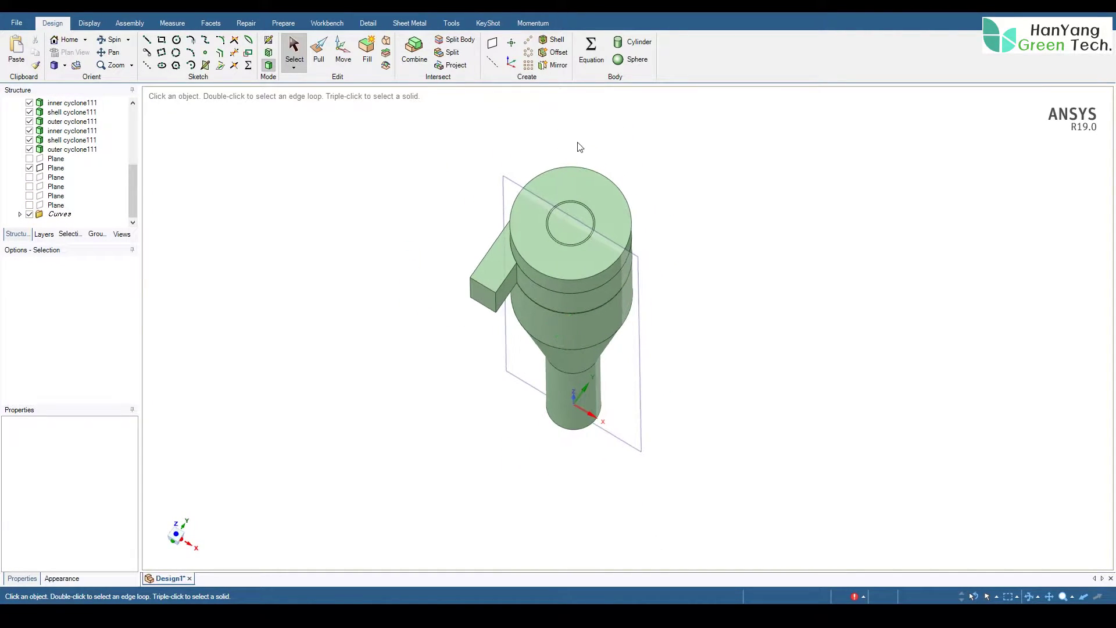
# Start a sketch on the cyclone's top face and project the inlet's inner side edge onto it.
pyautogui.click(591, 187)
pyautogui.click(270, 41)
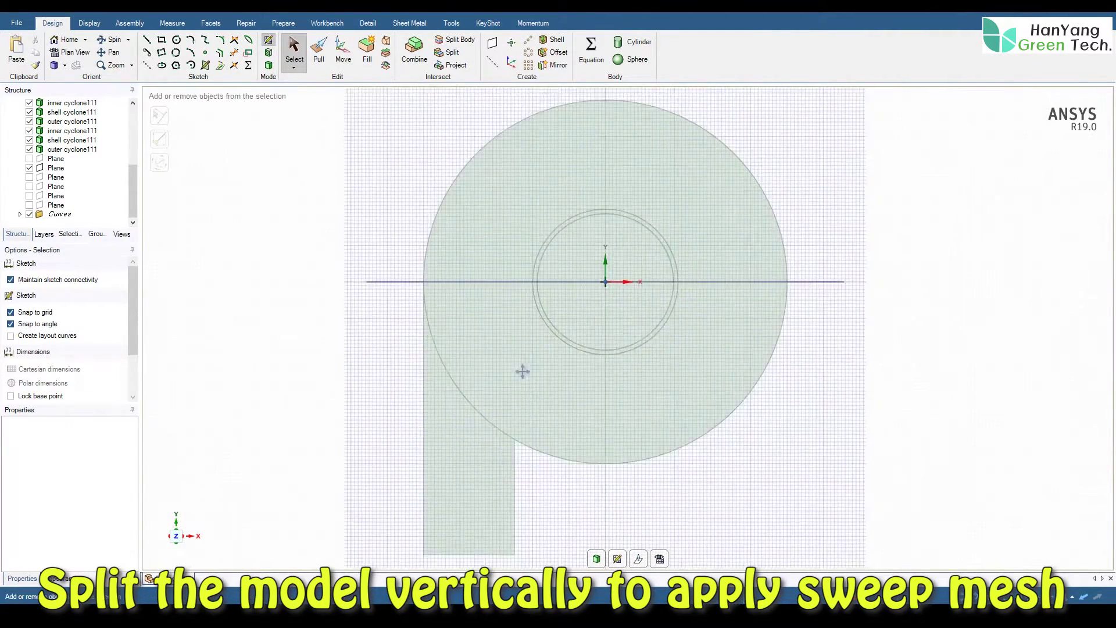
pyautogui.click(221, 64)
pyautogui.click(501, 437)
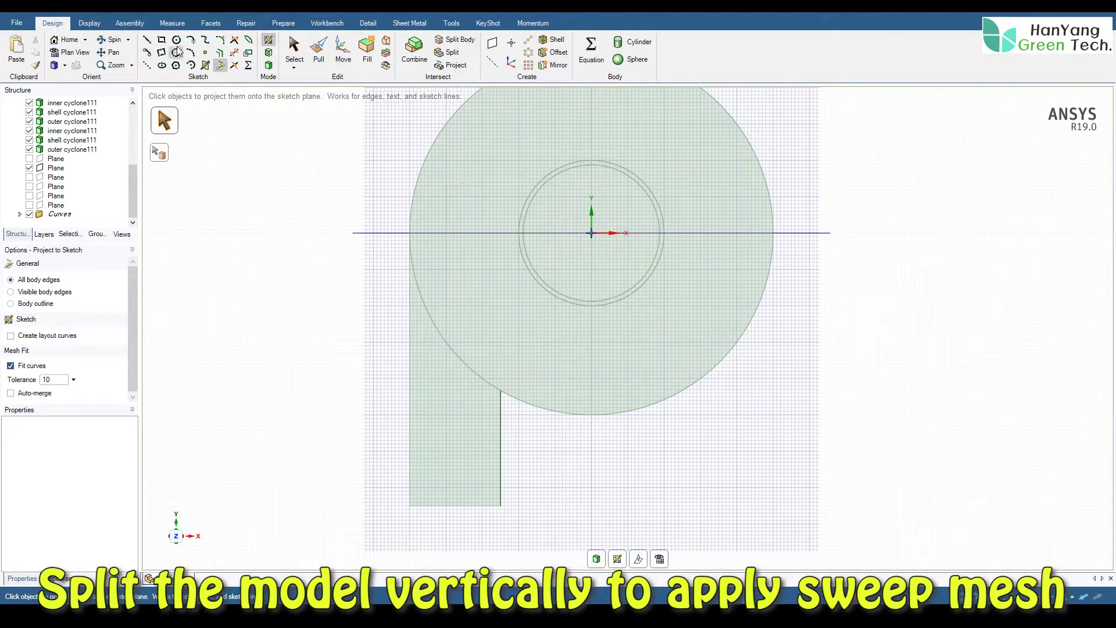
# Sketch a line from the inlet edge's corner on the outer circle through the center to the circle's opposite side.
pyautogui.click(149, 41)
pyautogui.scroll(1, 547, 254)
pyautogui.keyDown('shift'); pyautogui.moveTo(566, 272); pyautogui.dragTo(504, 348, button='middle'); pyautogui.keyUp('shift')
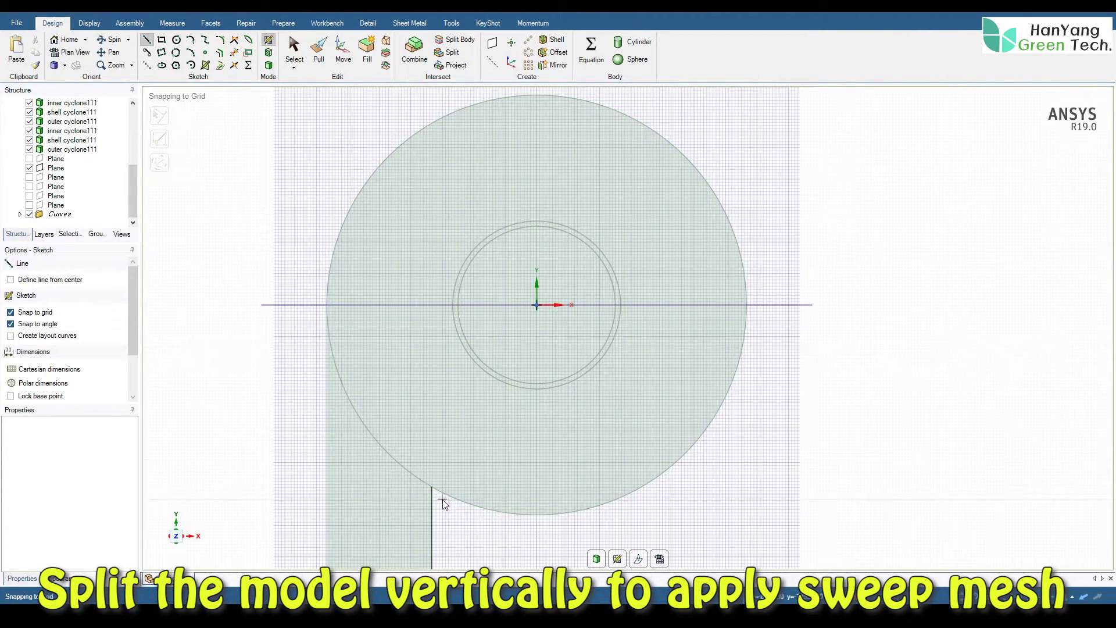
pyautogui.click(431, 487)
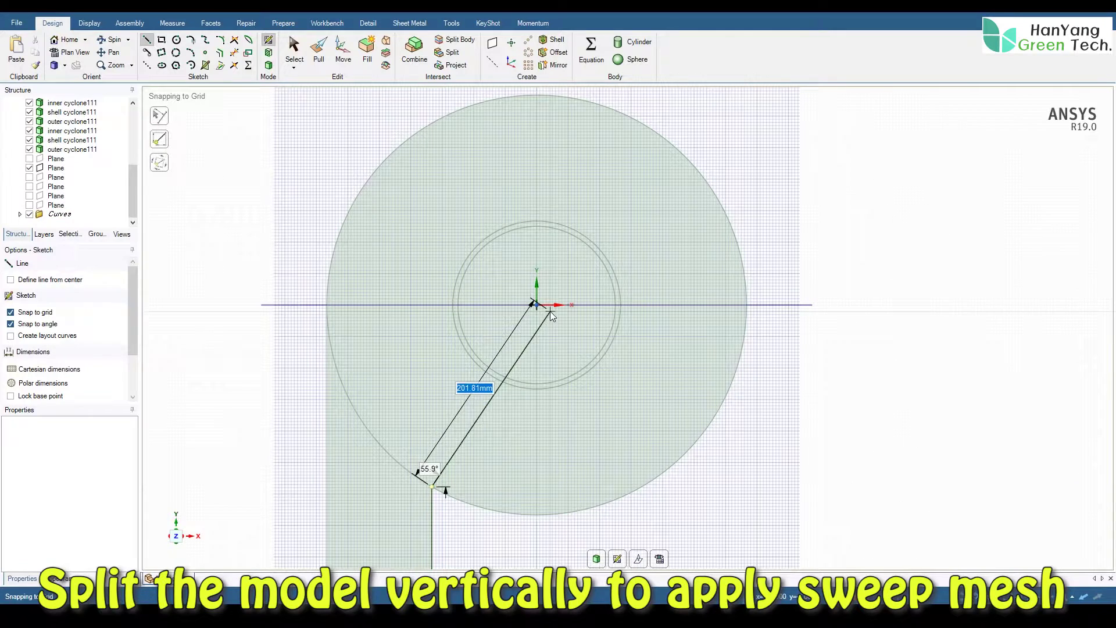
pyautogui.click(295, 50)
pyautogui.scroll(-4, 436, 233)
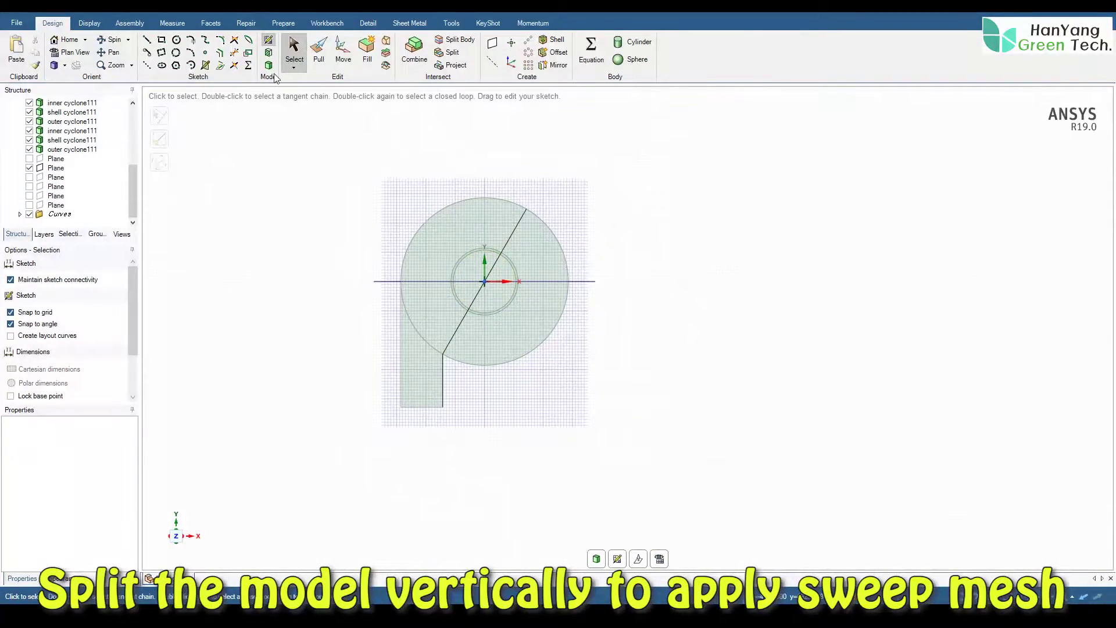
pyautogui.click(268, 65)
# Delete the projected inlet edge from the sketched curves.
pyautogui.moveTo(326, 304)
pyautogui.mouseDown(button='middle')
pyautogui.moveTo(332, 259)
pyautogui.moveTo(506, 438)
pyautogui.moveTo(439, 384)
pyautogui.moveTo(414, 384)
pyautogui.mouseUp(button='middle')
pyautogui.click(506, 428)
pyautogui.press('Delete')
# Create a vertical plane through the diagonal line on the cyclone's top face.
pyautogui.click(584, 295)
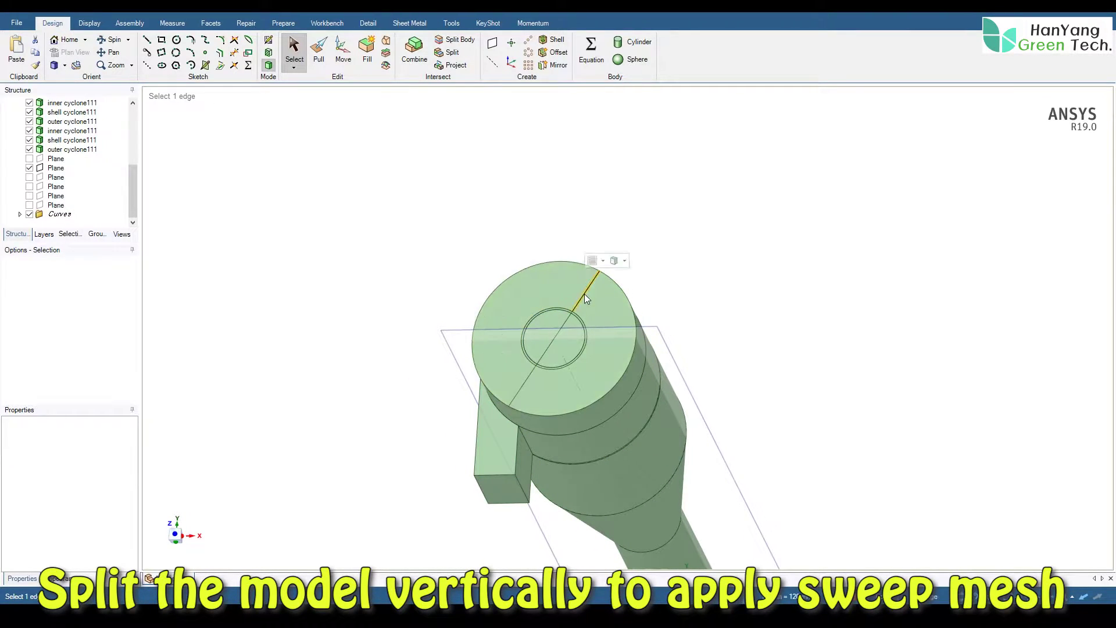
pyautogui.click(493, 45)
pyautogui.click(397, 299)
pyautogui.moveTo(397, 299); pyautogui.dragTo(503, 322, button='middle')
pyautogui.scroll(-3, 503, 322)
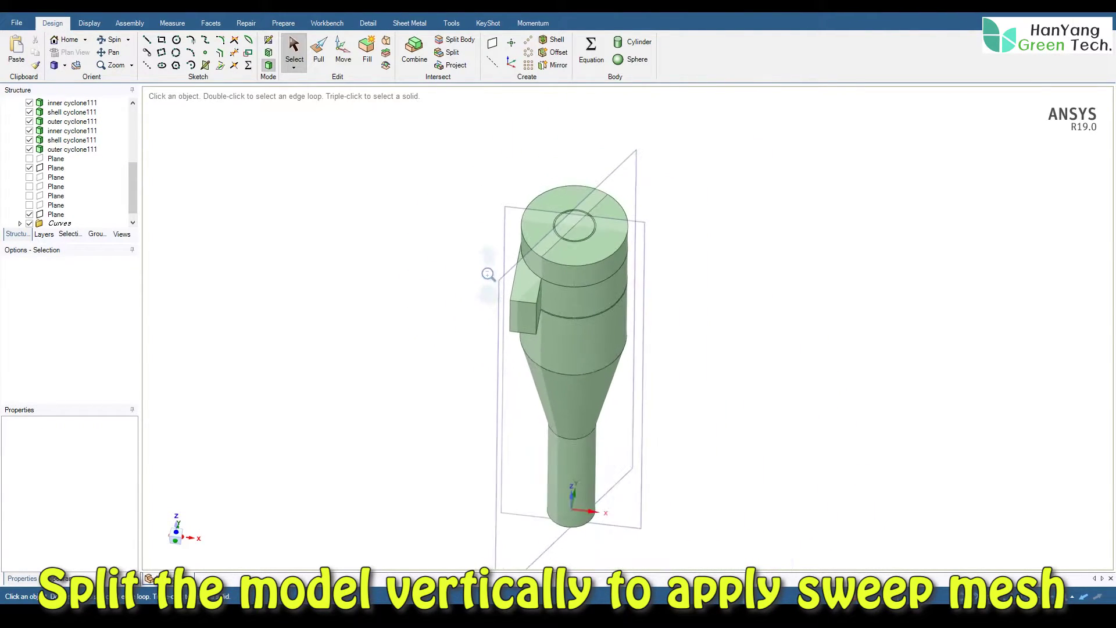
# Hide the inlet and split all cyclone solids with the diagonal vertical plane.
pyautogui.moveTo(133, 176); pyautogui.dragTo(132, 120)
pyautogui.click(30, 168)
pyautogui.moveTo(430, 308)
pyautogui.mouseDown(button='middle')
pyautogui.moveTo(451, 332)
pyautogui.moveTo(452, 311)
pyautogui.moveTo(461, 323)
pyautogui.mouseUp(button='middle')
pyautogui.click(459, 39)
pyautogui.moveTo(594, 418); pyautogui.dragTo(649, 535)
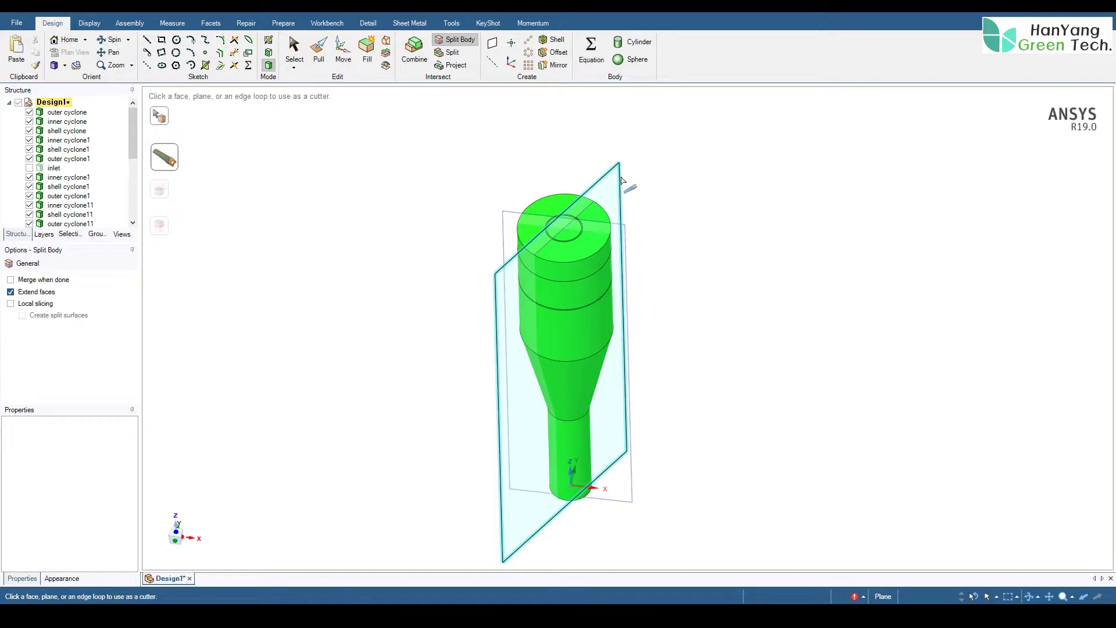
pyautogui.click(621, 181)
pyautogui.click(295, 49)
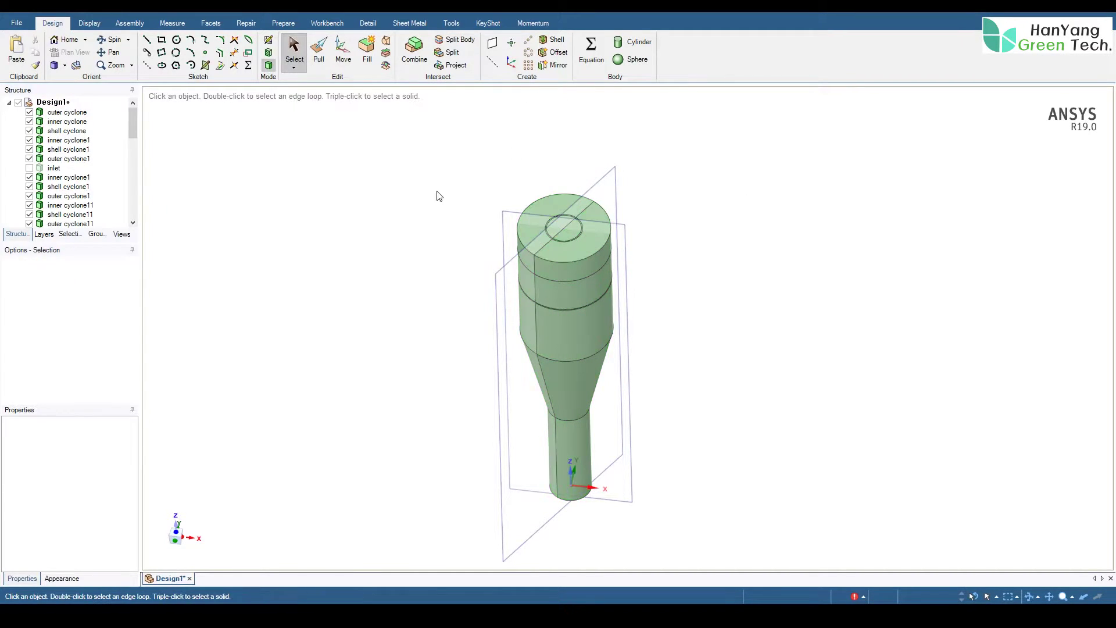
# Split all cyclone solids with the vertical plane running along the X axis.
pyautogui.moveTo(482, 228); pyautogui.dragTo(693, 522)
pyautogui.click(696, 508)
pyautogui.click(452, 46)
pyautogui.moveTo(449, 143); pyautogui.dragTo(713, 529)
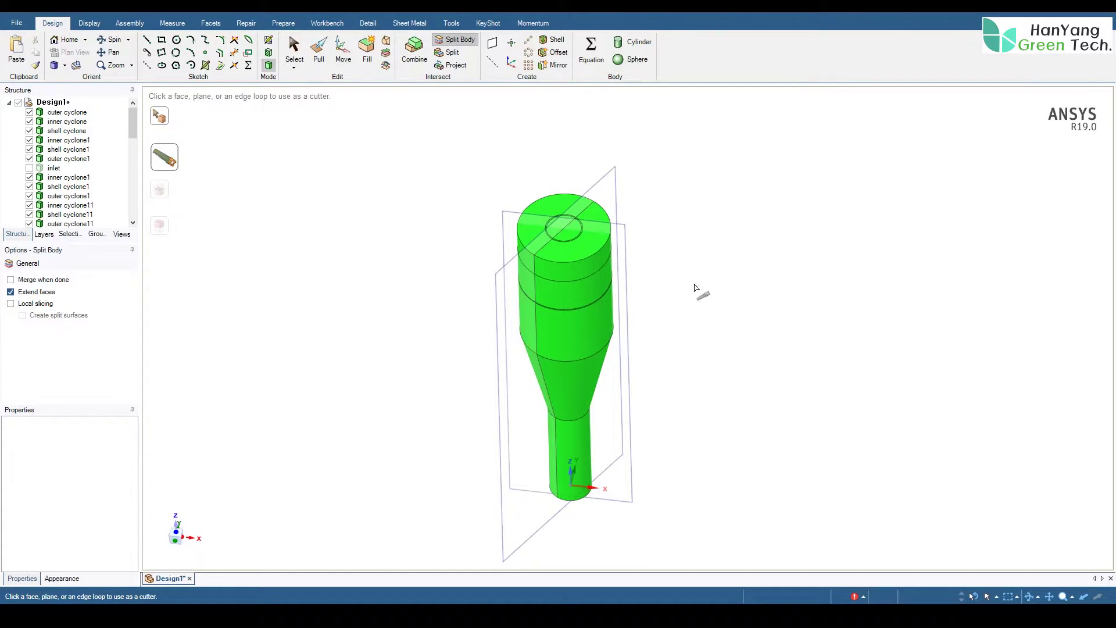
pyautogui.click(505, 206)
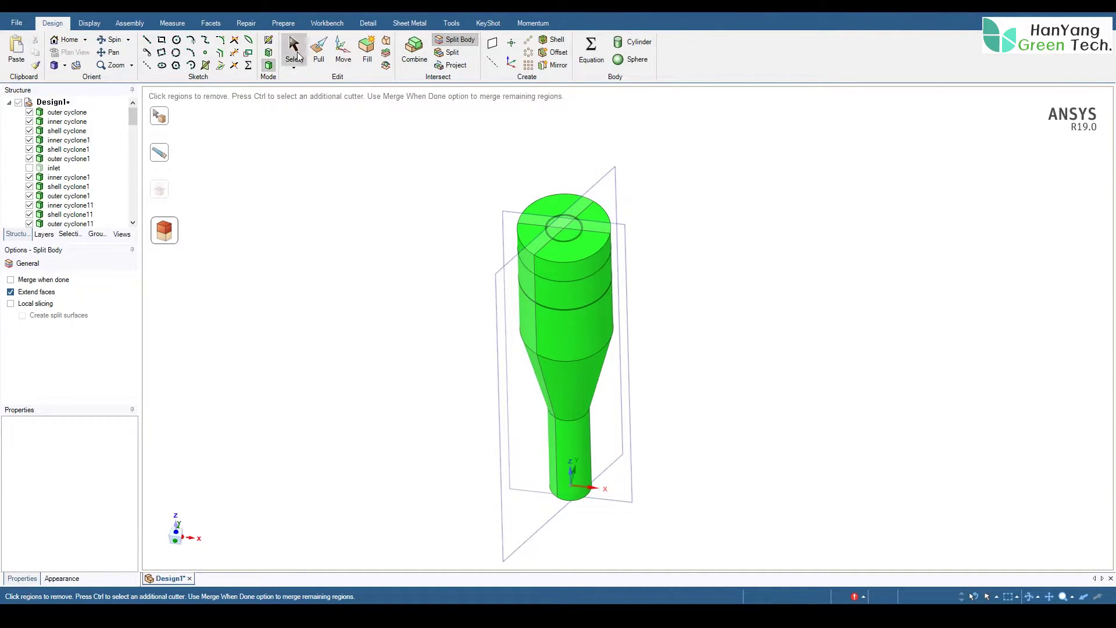
pyautogui.click(295, 52)
# Show the inlet solid again.
pyautogui.click(29, 168)
pyautogui.moveTo(377, 239); pyautogui.dragTo(430, 250, button='middle')
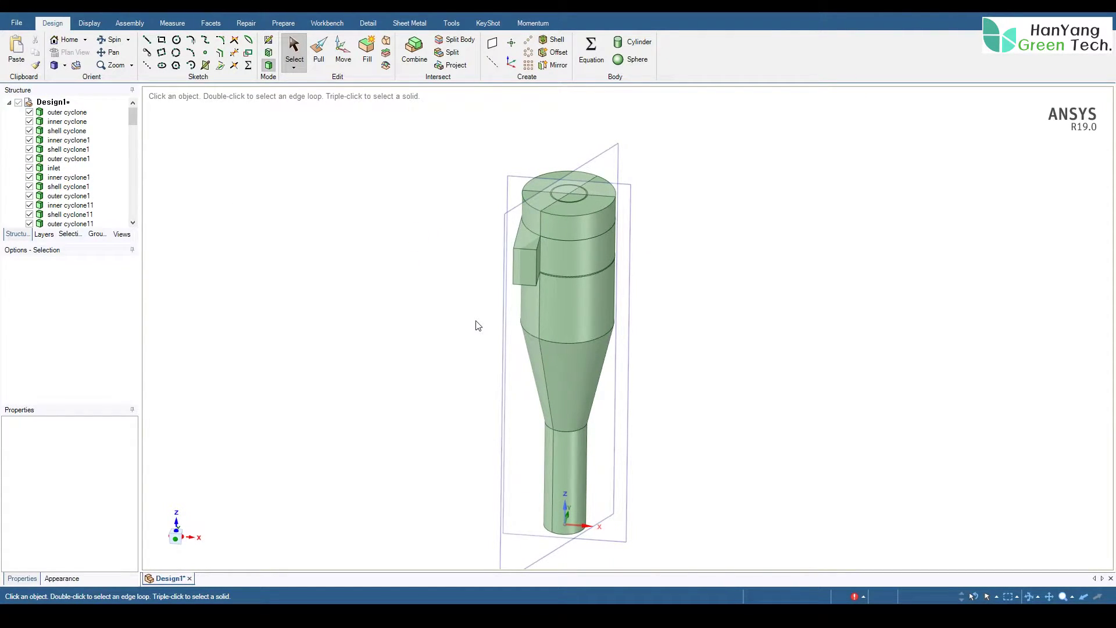
pyautogui.moveTo(476, 239); pyautogui.dragTo(463, 270, button='middle')
# Share the coincident topology between all cyclone and inlet solids.
pyautogui.click(327, 23)
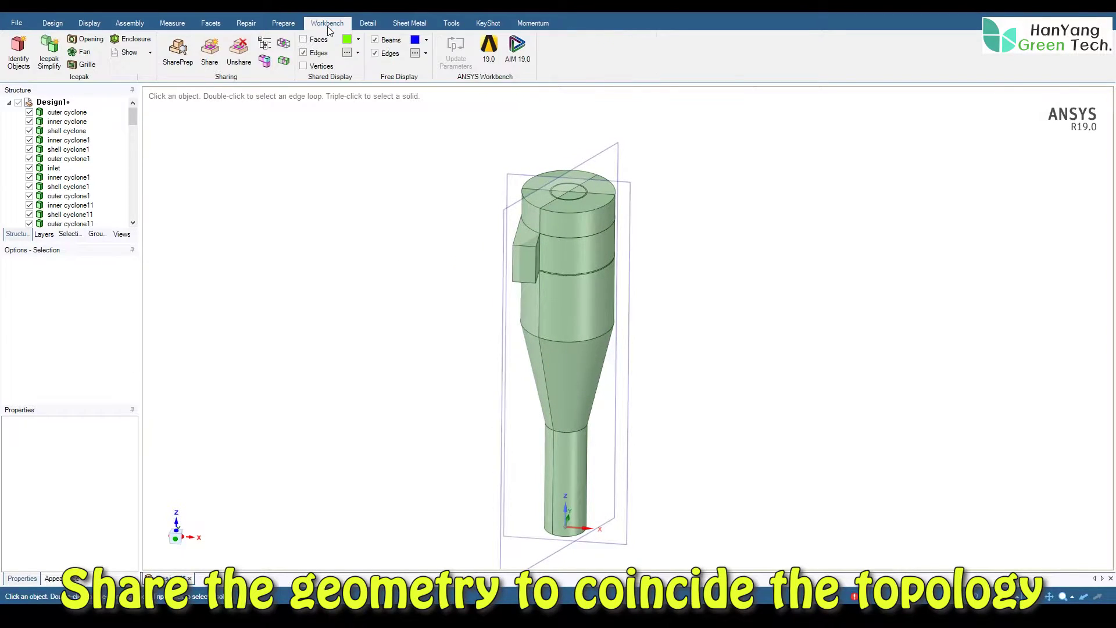
pyautogui.click(216, 63)
pyautogui.moveTo(493, 319)
pyautogui.mouseDown(button='middle')
pyautogui.moveTo(486, 274)
pyautogui.moveTo(485, 319)
pyautogui.mouseUp(button='middle')
pyautogui.click(159, 189)
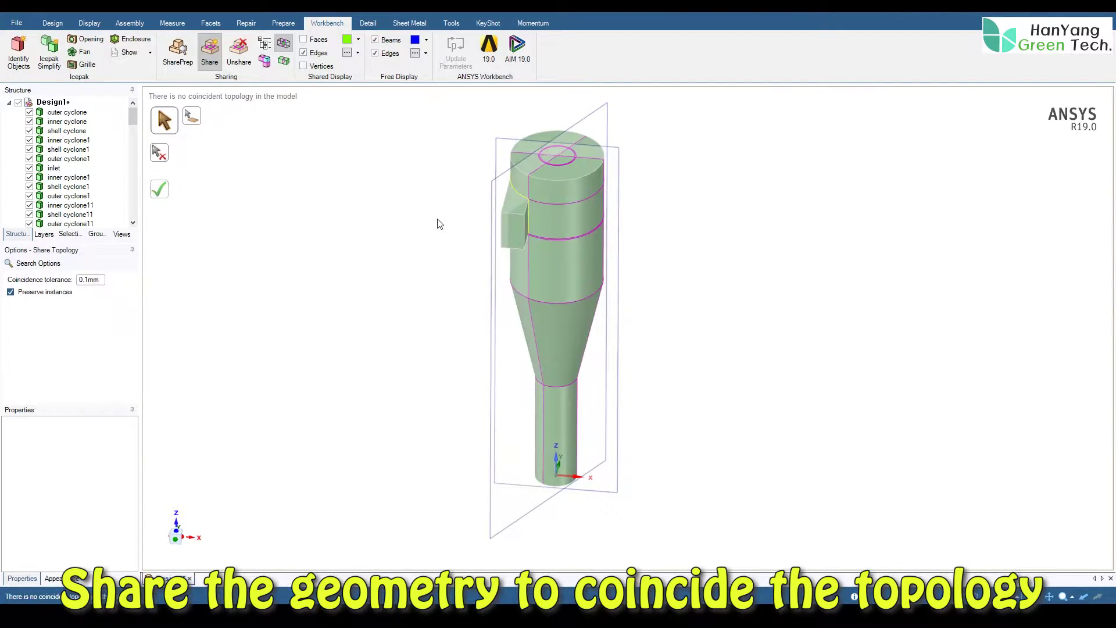
pyautogui.click(52, 23)
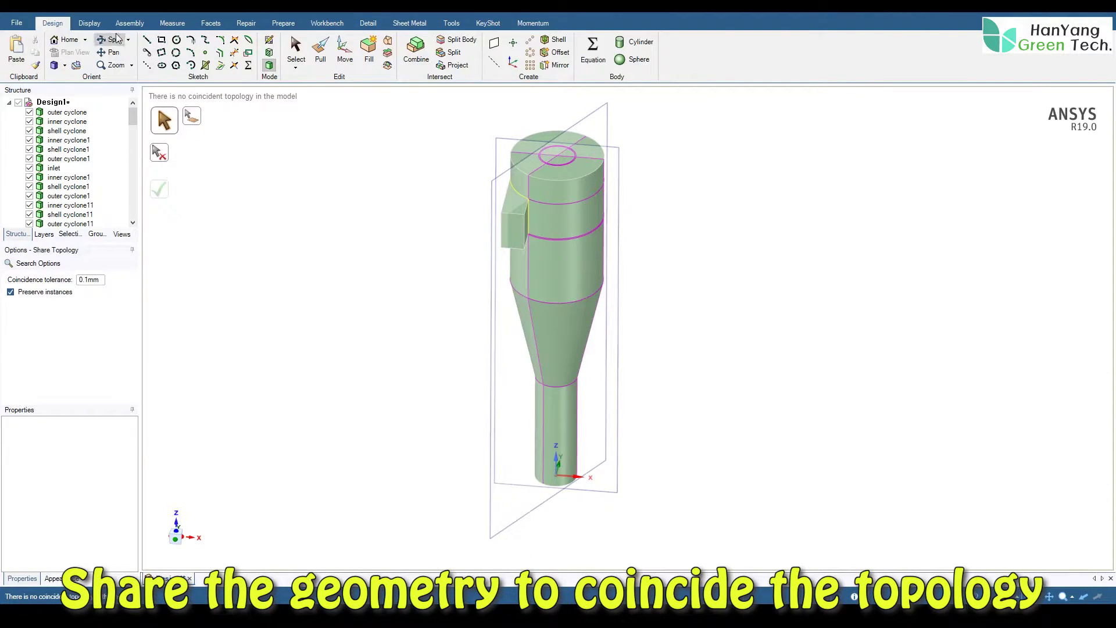
pyautogui.press('s')
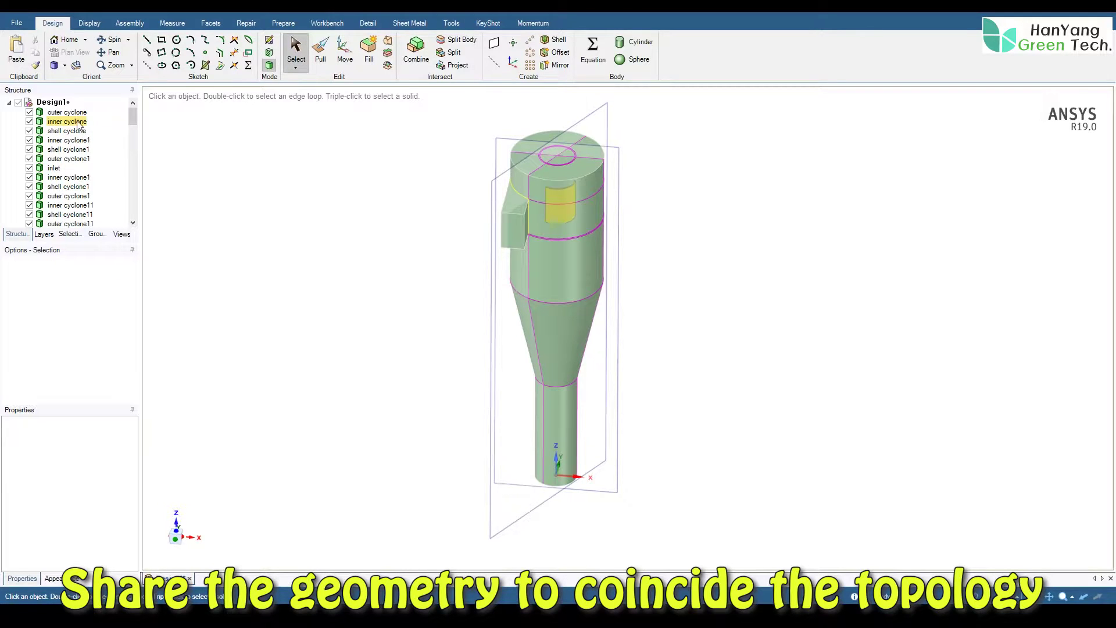
pyautogui.click(53, 102)
pyautogui.moveTo(133, 118)
pyautogui.mouseDown()
pyautogui.moveTo(149, 213)
pyautogui.moveTo(148, 113)
pyautogui.mouseUp()
pyautogui.click(214, 140)
pyautogui.keyDown('ctrl'); pyautogui.moveTo(517, 226); pyautogui.dragTo(510, 270, button='middle'); pyautogui.keyUp('ctrl')
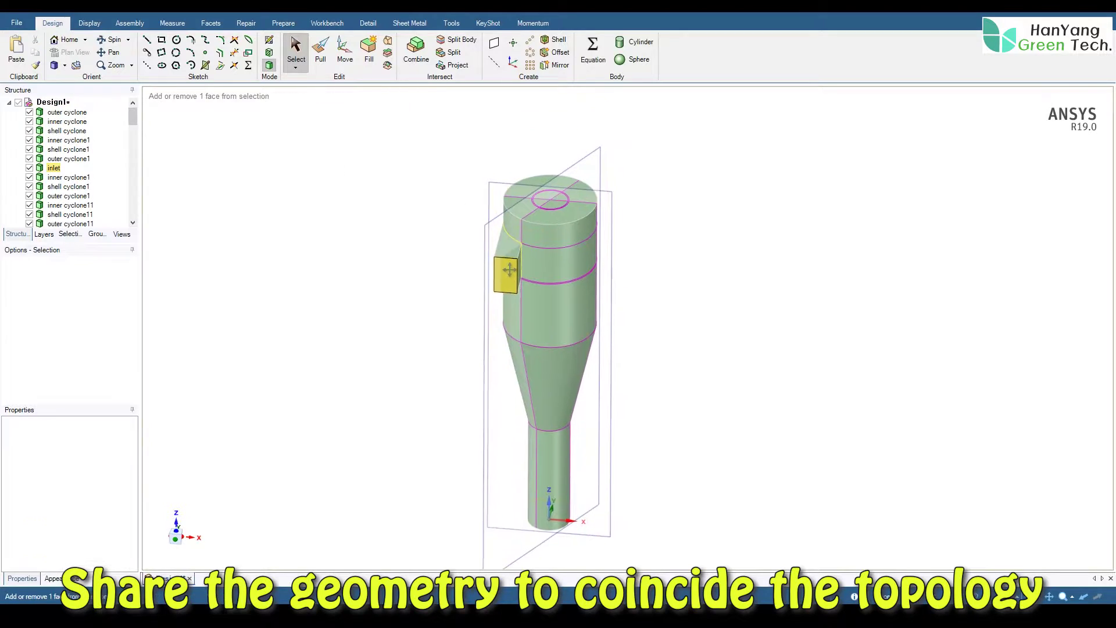
pyautogui.scroll(10, 568, 270)
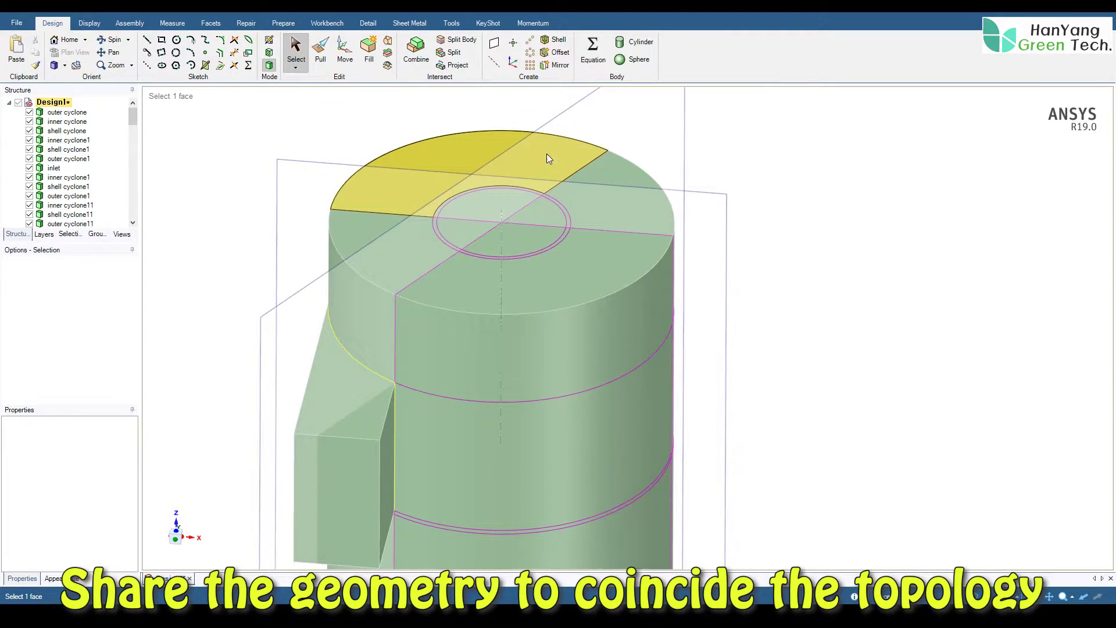
pyautogui.click(457, 141)
pyautogui.keyDown('ctrl'); pyautogui.click(409, 229); pyautogui.keyUp('ctrl')
pyautogui.keyDown('ctrl'); pyautogui.click(466, 281); pyautogui.keyUp('ctrl')
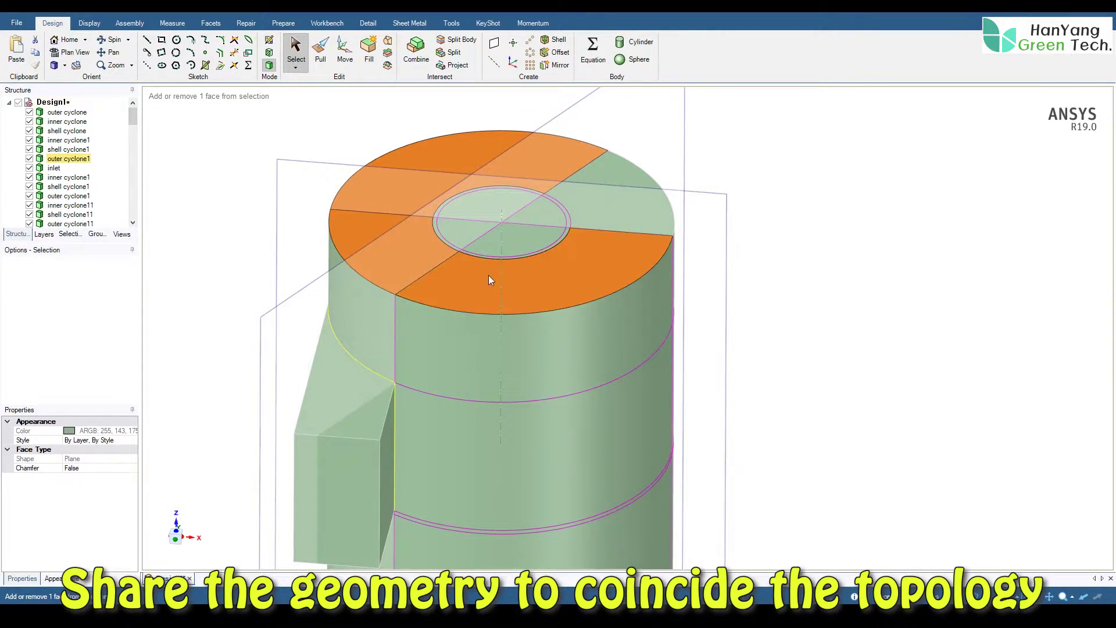
pyautogui.keyDown('ctrl'); pyautogui.click(605, 194); pyautogui.keyUp('ctrl')
pyautogui.moveTo(133, 116); pyautogui.dragTo(134, 202)
pyautogui.click(360, 160)
# Select the four outer quarter solids of the cyclone's top section.
pyautogui.click(445, 152)
pyautogui.keyDown('ctrl'); pyautogui.click(396, 249); pyautogui.keyUp('ctrl')
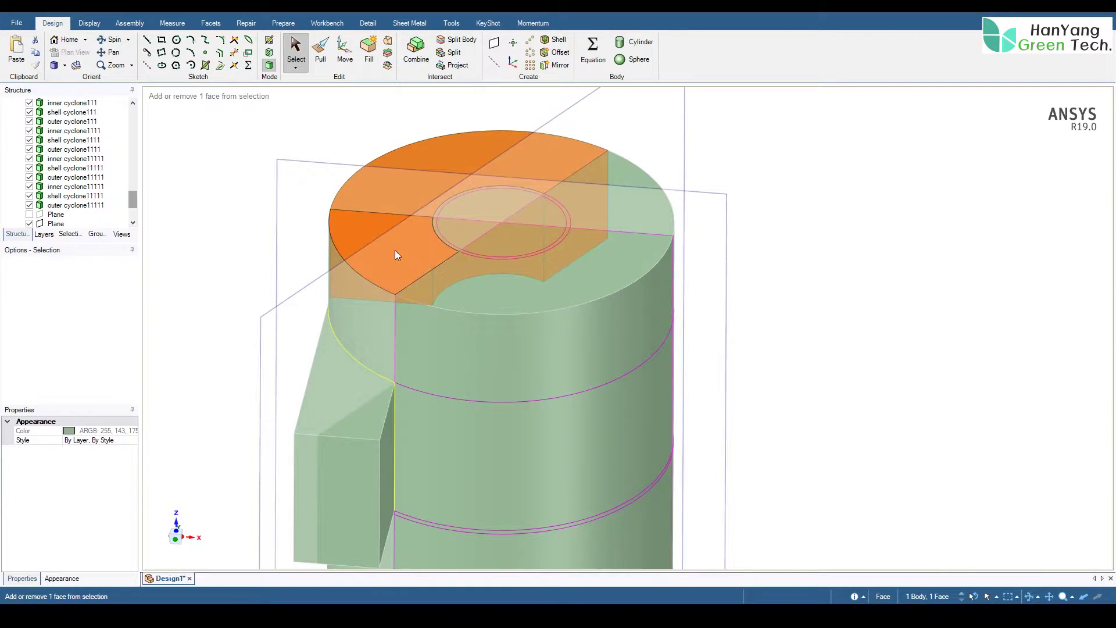
pyautogui.keyDown('ctrl'); pyautogui.click(528, 296); pyautogui.keyUp('ctrl')
pyautogui.keyDown('ctrl'); pyautogui.click(616, 214); pyautogui.keyUp('ctrl')
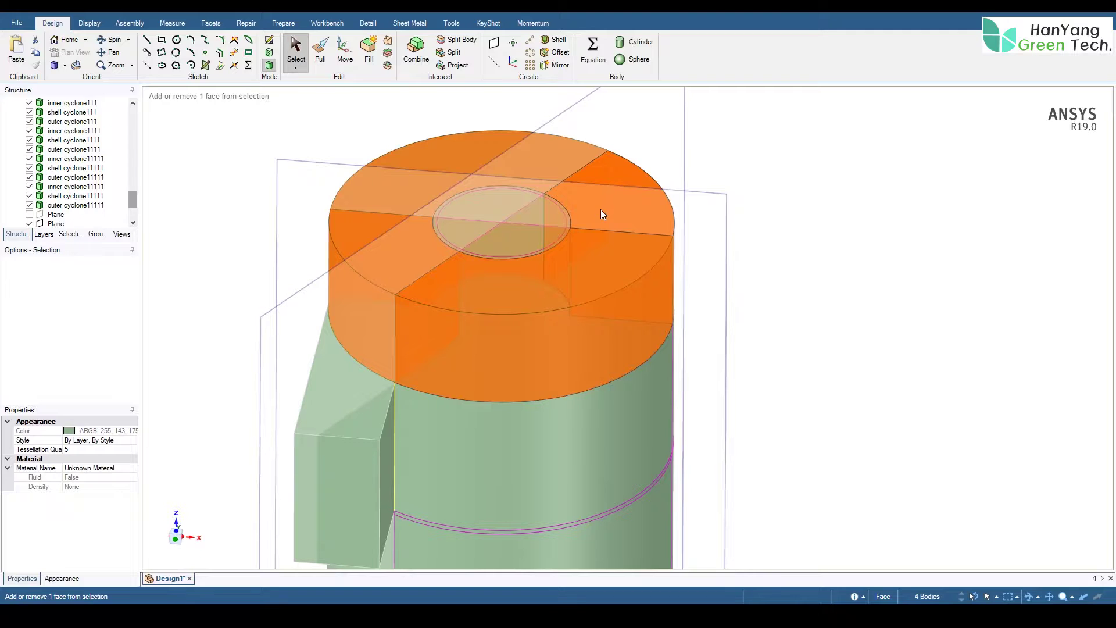
# Add the four thin shell quarter solids of the cyclone's top section to the selected outer quarters.
pyautogui.scroll(4, 517, 157)
pyautogui.keyDown('ctrl'); pyautogui.click(398, 229); pyautogui.keyUp('ctrl')
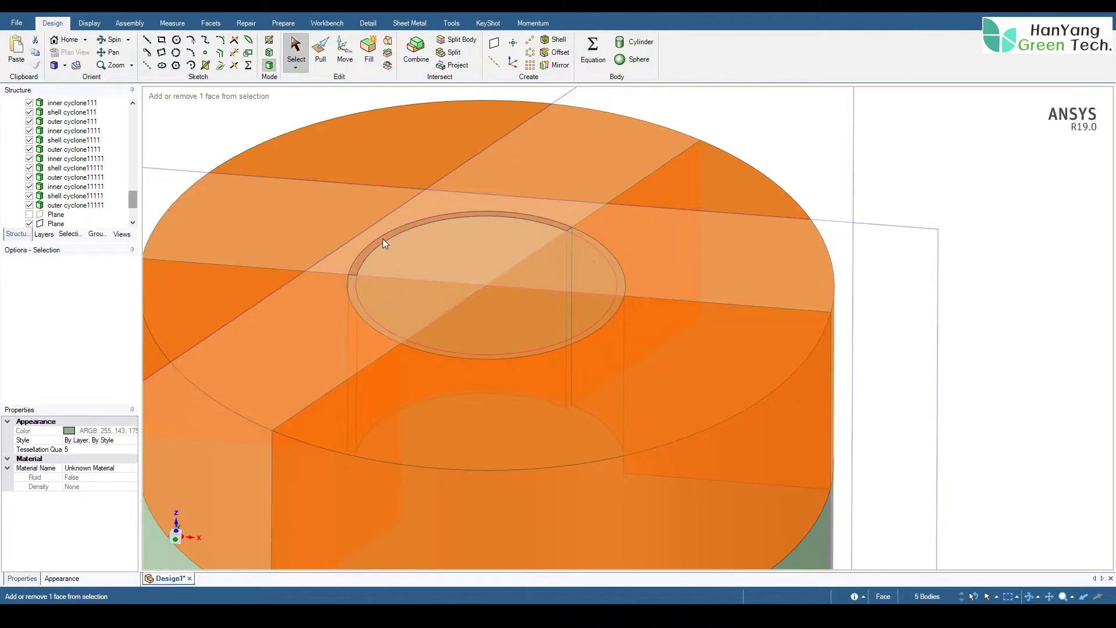
pyautogui.keyDown('ctrl'); pyautogui.click(437, 328); pyautogui.keyUp('ctrl')
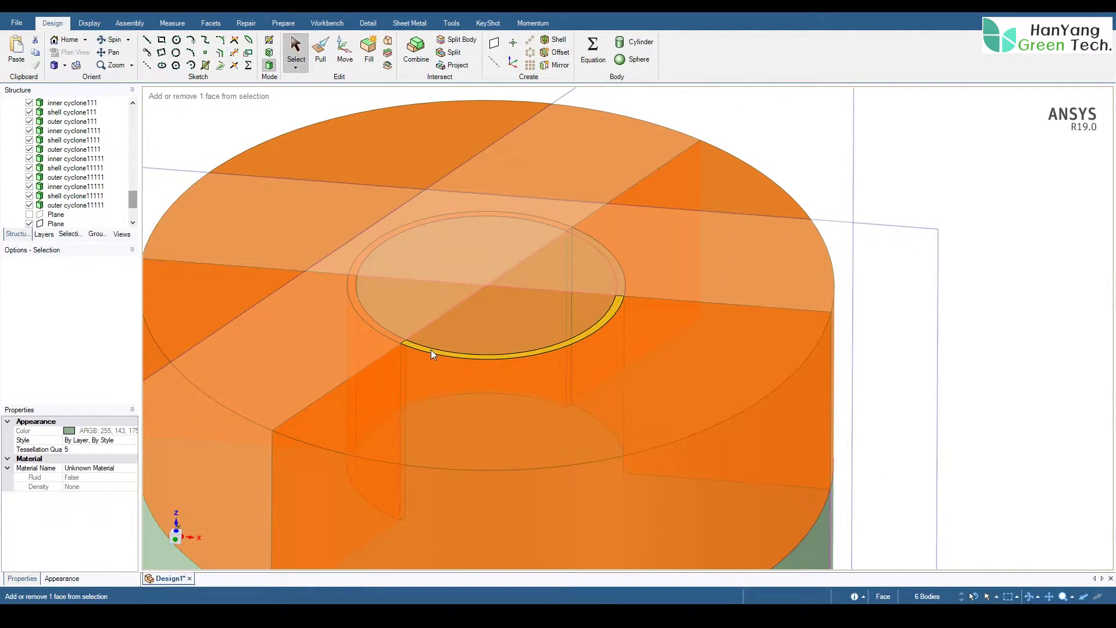
pyautogui.keyDown('ctrl'); pyautogui.click(617, 269); pyautogui.keyUp('ctrl')
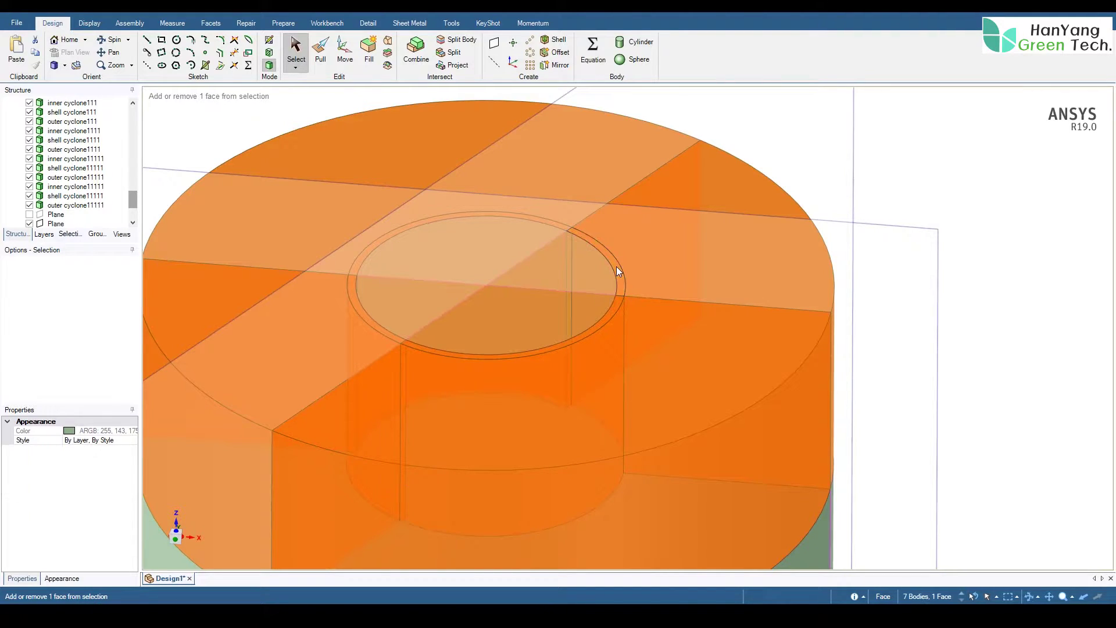
pyautogui.scroll(4, 69, 163)
pyautogui.keyDown('ctrl'); pyautogui.click(68, 163); pyautogui.keyUp('ctrl')
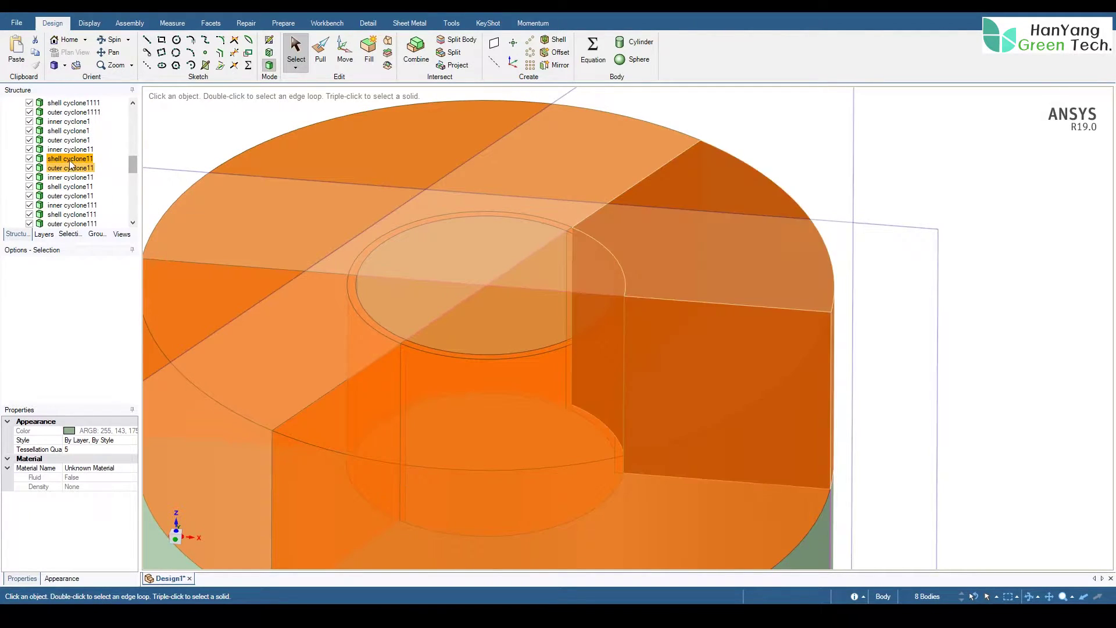
# Rename the eight selected top-section solids as need delete and hide them.
pyautogui.rightClick(69, 162)
pyautogui.click(161, 227)
pyautogui.write('need delete')
pyautogui.press('Return')
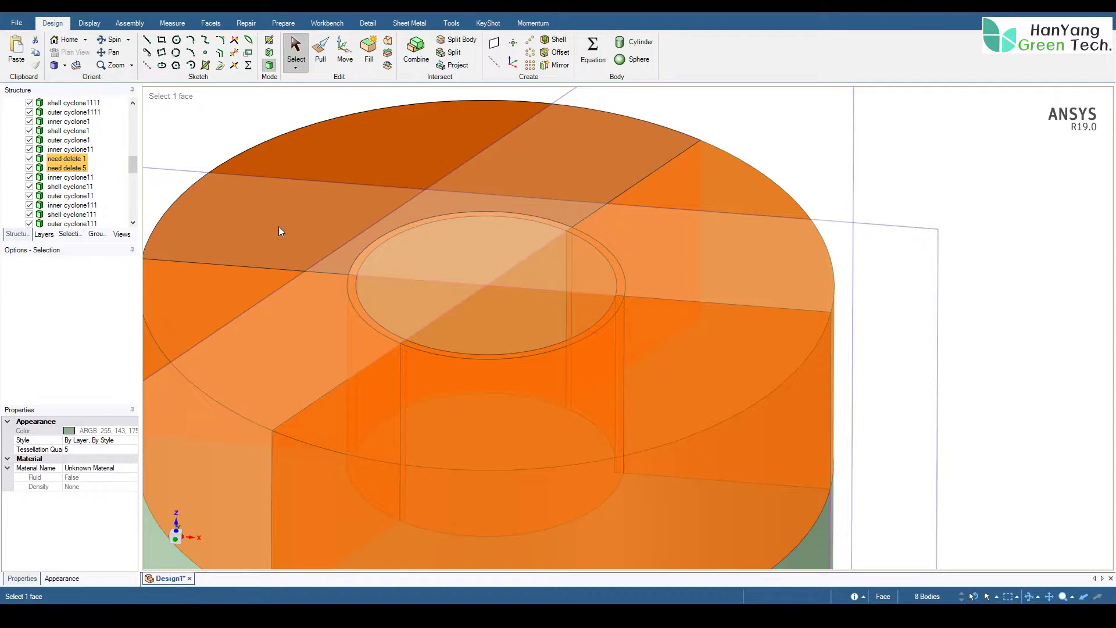
pyautogui.click(29, 159)
pyautogui.scroll(-5, 518, 343)
pyautogui.scroll(1, 521, 355)
pyautogui.keyDown('ctrl'); pyautogui.moveTo(522, 360); pyautogui.dragTo(547, 222, button='middle'); pyautogui.keyUp('ctrl')
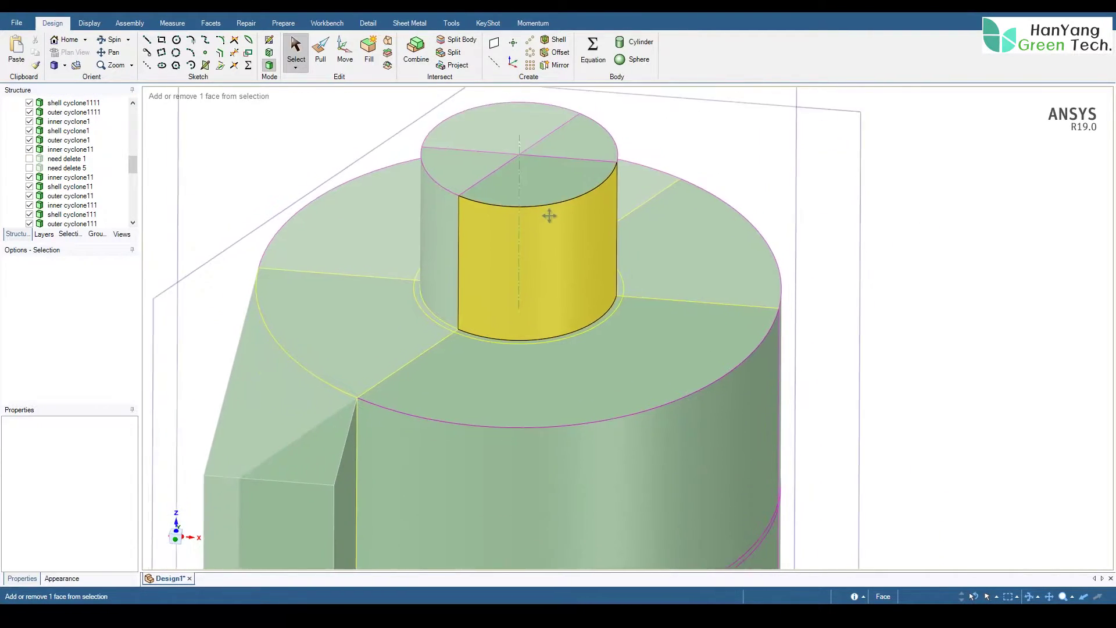
pyautogui.scroll(3, 585, 261)
pyautogui.scroll(-3, 538, 254)
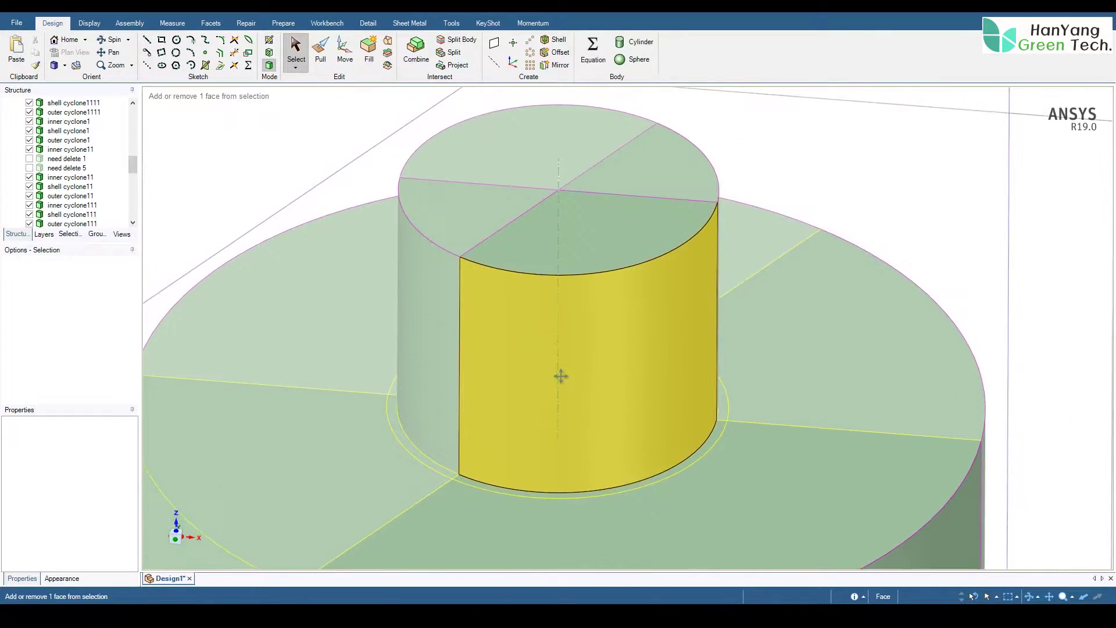
# Select the four shell quarter solids ringing the base of the exposed inner pipe.
pyautogui.click(410, 470)
pyautogui.doubleClick(410, 468)
pyautogui.keyDown('ctrl'); pyautogui.tripleClick(481, 507); pyautogui.keyUp('ctrl')
pyautogui.keyDown('ctrl'); pyautogui.click(726, 433); pyautogui.keyUp('ctrl')
pyautogui.keyDown('ctrl'); pyautogui.doubleClick(727, 432); pyautogui.keyUp('ctrl')
pyautogui.keyDown('ctrl'); pyautogui.tripleClick(394, 413); pyautogui.keyUp('ctrl')
pyautogui.scroll(1, 87, 168)
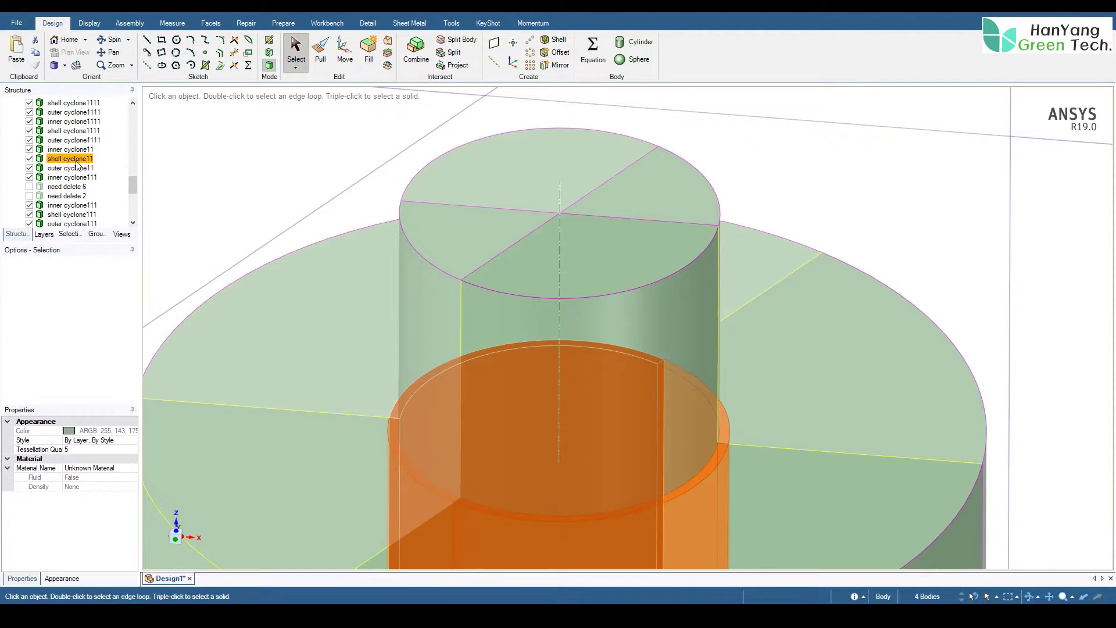
# Rename the four selected shell solids as need delete and hide them.
pyautogui.rightClick(76, 160)
pyautogui.click(125, 235)
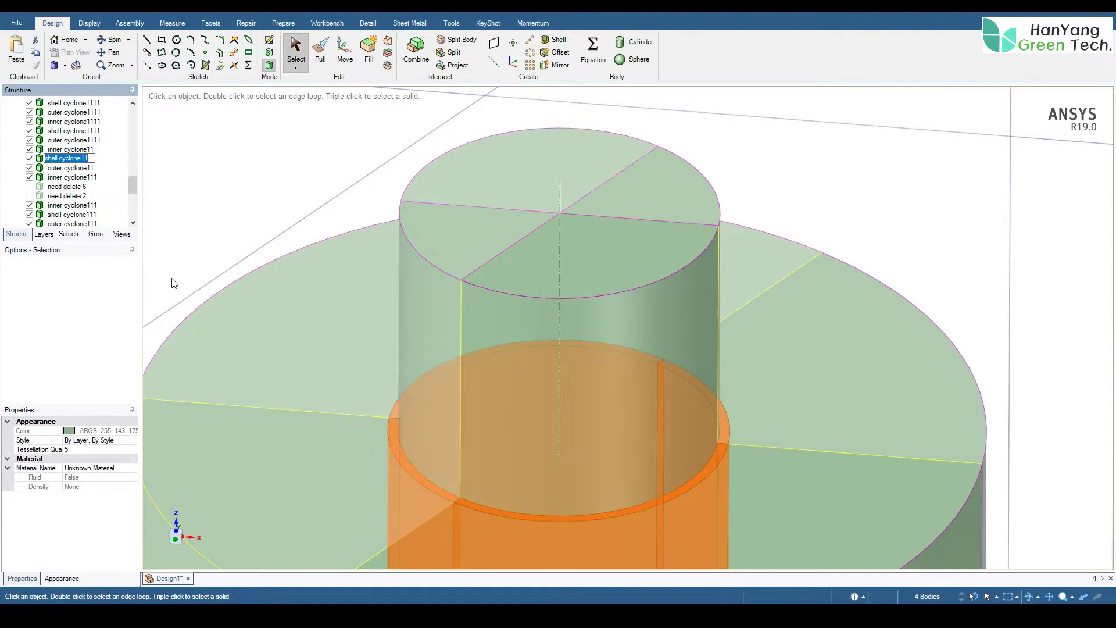
pyautogui.write('need delete 1')
pyautogui.press('Return')
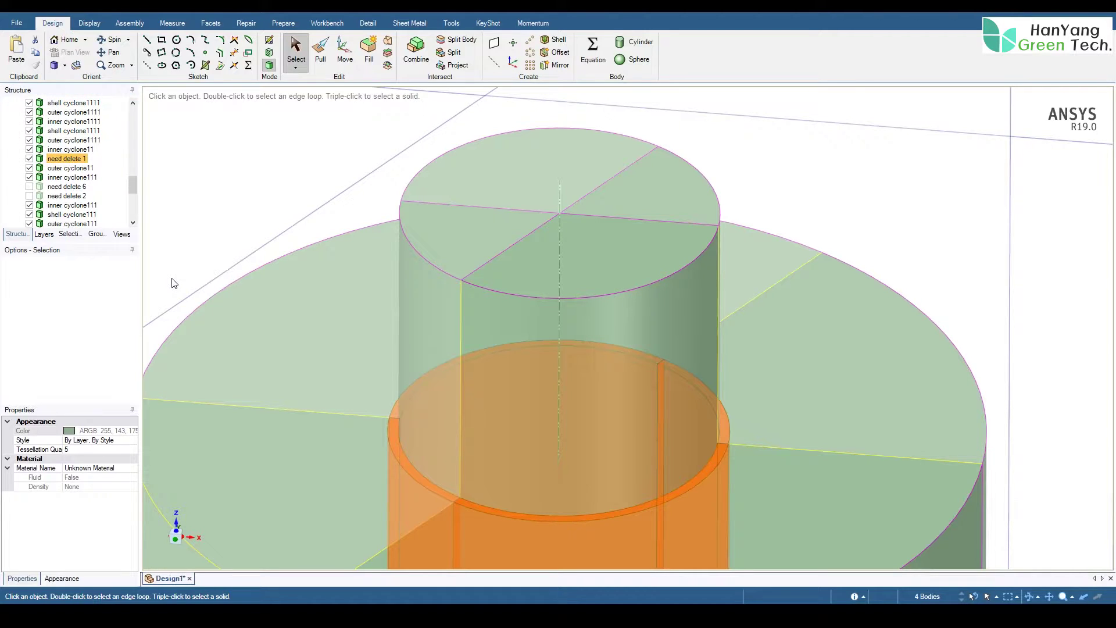
pyautogui.click(29, 158)
pyautogui.scroll(-5, 397, 303)
pyautogui.moveTo(427, 347); pyautogui.dragTo(451, 409, button='middle')
# Hide the remaining splitting planes.
pyautogui.click(187, 217)
pyautogui.moveTo(132, 185); pyautogui.dragTo(133, 212)
pyautogui.click(29, 158)
pyautogui.click(29, 205)
# Examine the whole cyclone model from the inner pipe and inlet down to the bottom pipe.
pyautogui.moveTo(331, 312); pyautogui.dragTo(330, 280, button='middle')
pyautogui.keyDown('ctrl'); pyautogui.moveTo(410, 476); pyautogui.dragTo(496, 264, button='middle'); pyautogui.keyUp('ctrl')
pyautogui.scroll(1, 530, 259)
pyautogui.scroll(-6, 528, 256)
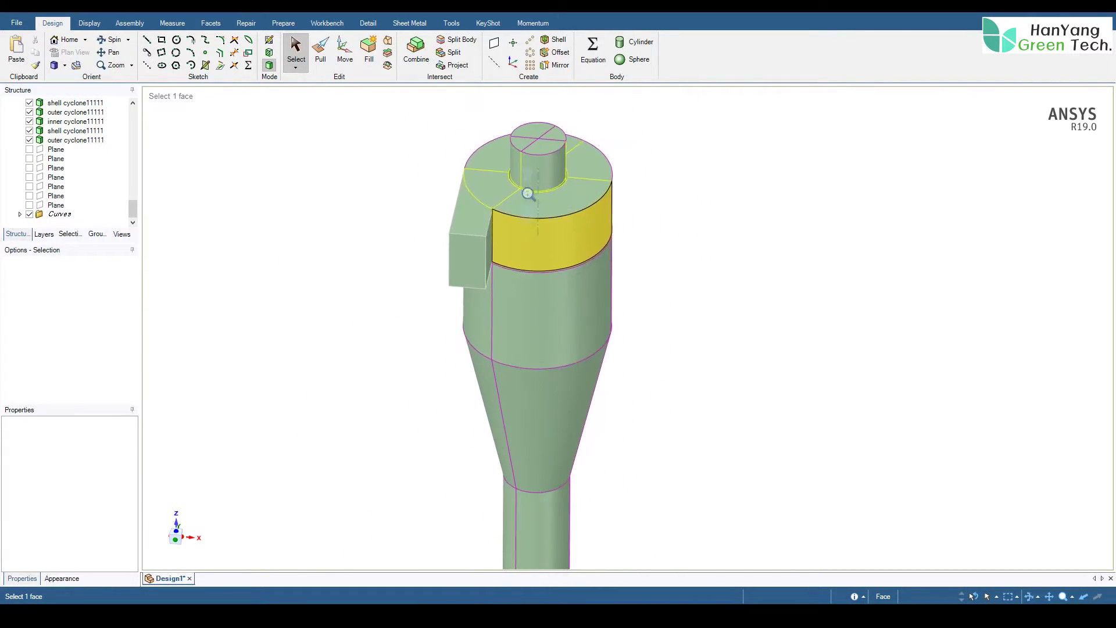
pyautogui.scroll(2, 515, 320)
pyautogui.click(515, 323)
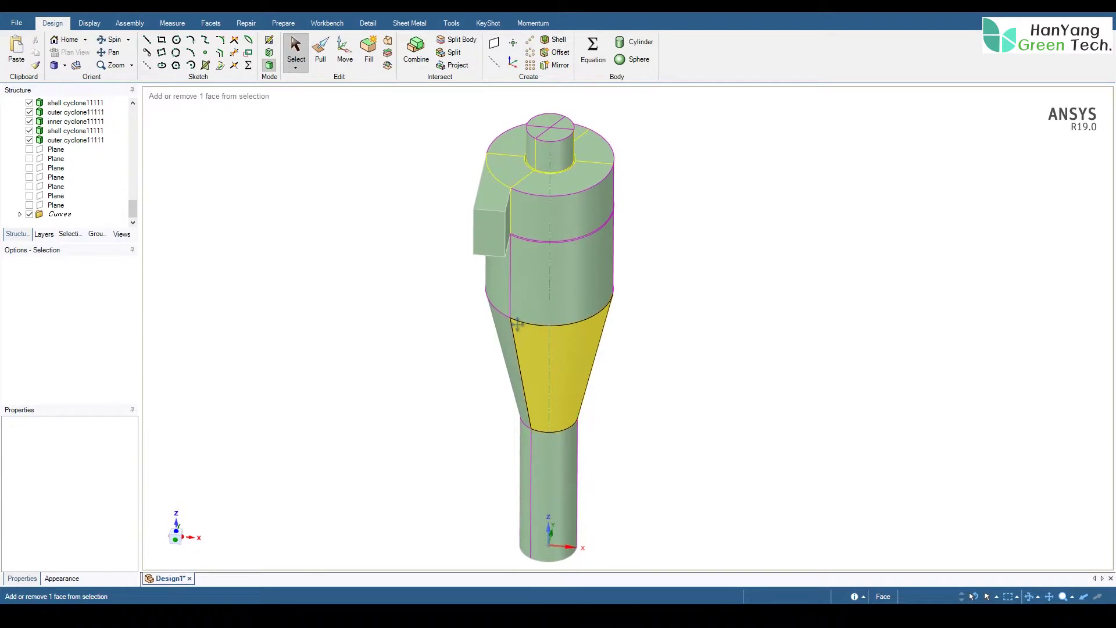
pyautogui.click(456, 317)
pyautogui.scroll(3, 456, 316)
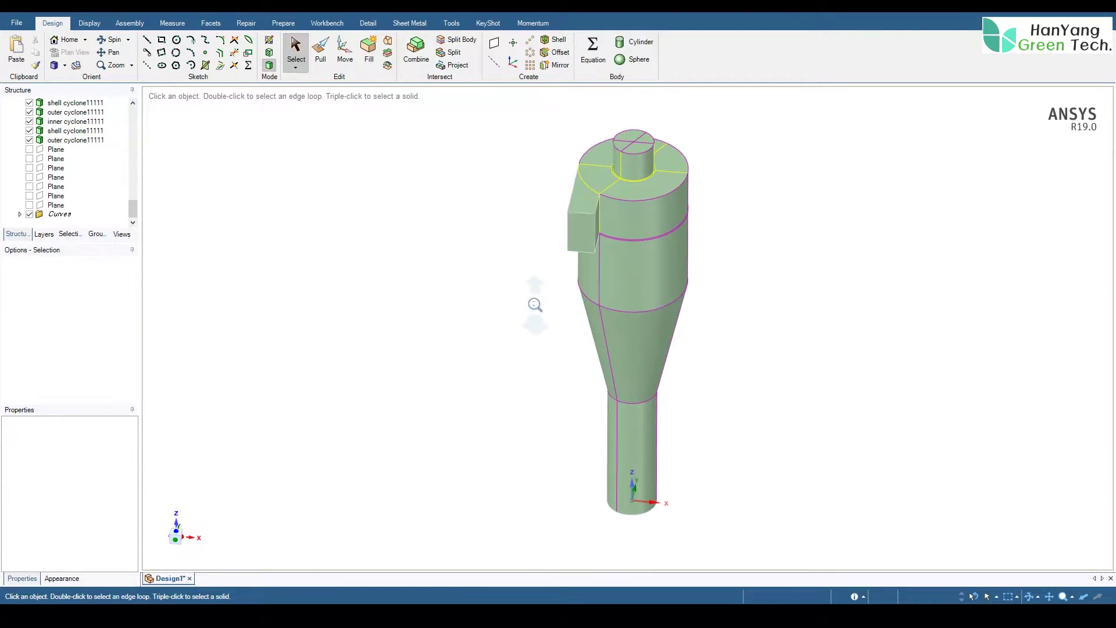
pyautogui.keyDown('shift'); pyautogui.moveTo(540, 323); pyautogui.dragTo(491, 323, button='middle'); pyautogui.keyUp('shift')
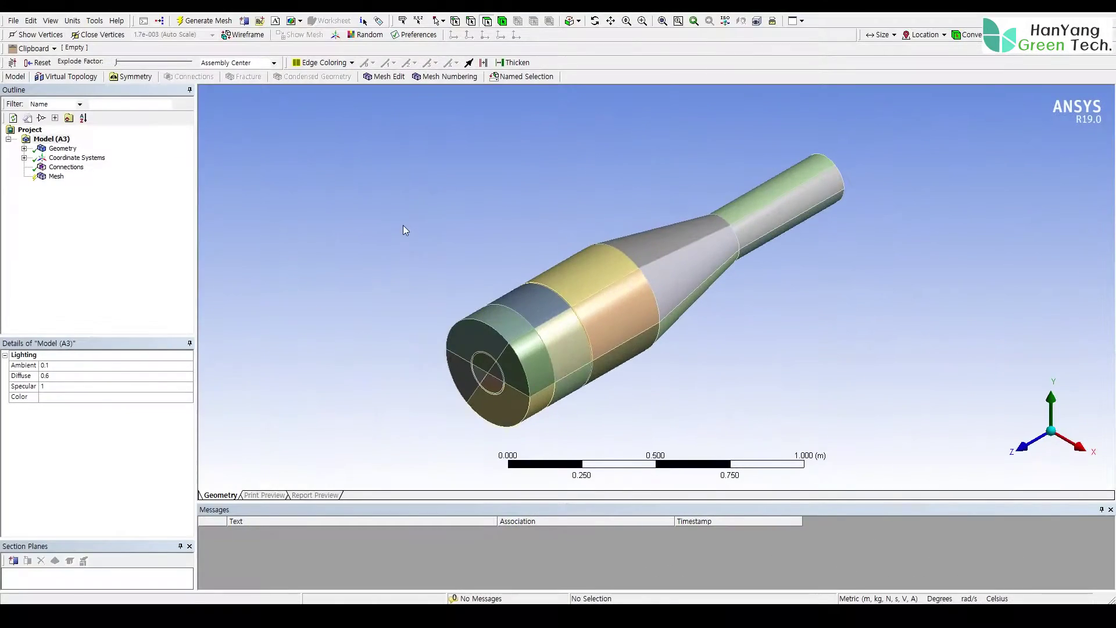
# In ANSYS Meshing, set all bodies of the Cyclone Dust part to Fluid.
pyautogui.moveTo(404, 230); pyautogui.dragTo(510, 269, button='middle')
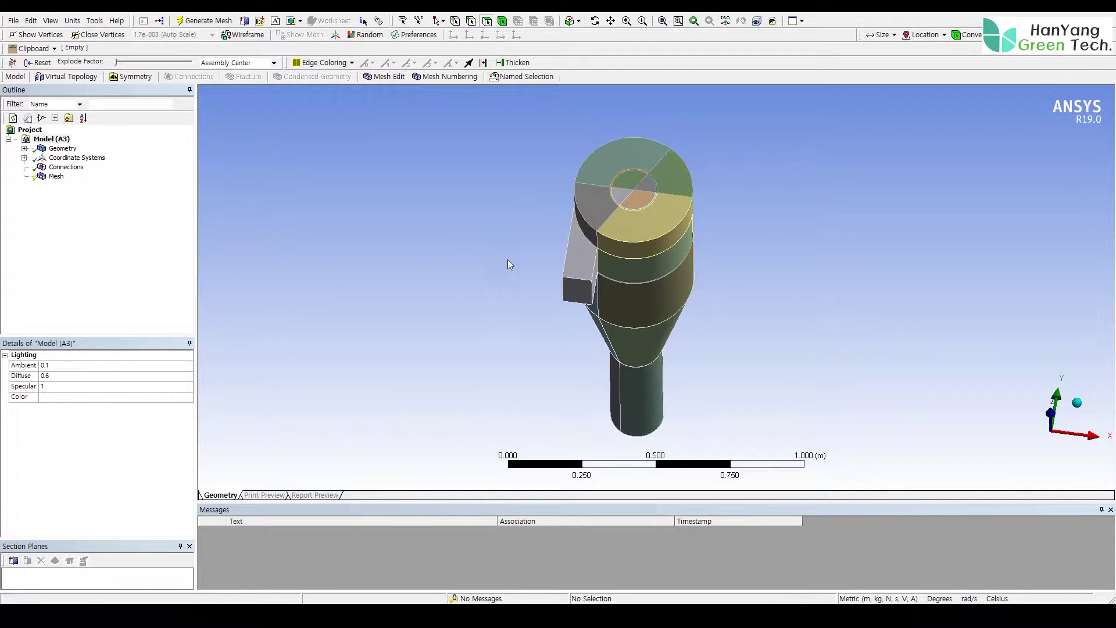
pyautogui.click(24, 148)
pyautogui.click(40, 157)
pyautogui.click(96, 139)
pyautogui.moveTo(188, 163)
pyautogui.mouseDown()
pyautogui.moveTo(188, 293)
pyautogui.moveTo(190, 149)
pyautogui.mouseUp()
pyautogui.keyDown('shift'); pyautogui.click(111, 297); pyautogui.keyUp('shift')
pyautogui.click(154, 439)
pyautogui.click(117, 459)
pyautogui.click(73, 148)
# Group the inlet body in its own folder named inlet.
pyautogui.moveTo(437, 216); pyautogui.dragTo(443, 232, button='middle')
pyautogui.click(87, 224)
pyautogui.rightClick(89, 225)
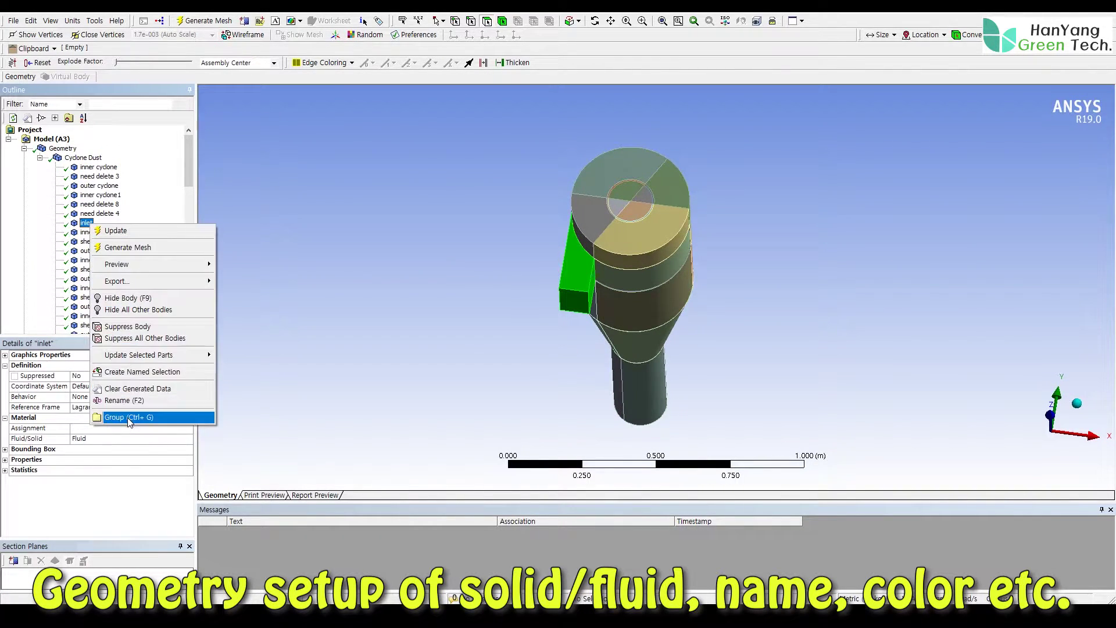
pyautogui.click(146, 419)
pyautogui.write('inlet')
pyautogui.press('Return')
pyautogui.click(55, 168)
# View the model along the Z axis, hide the inlet group's body and fit the cyclone to the view.
pyautogui.click(1049, 416)
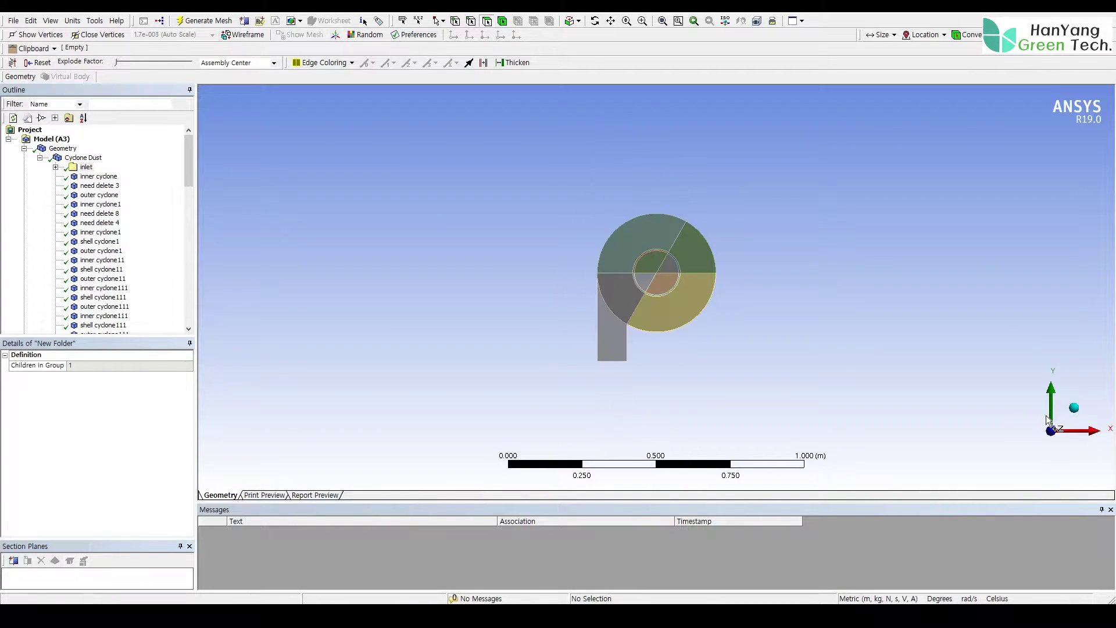
pyautogui.click(662, 22)
pyautogui.rightClick(108, 167)
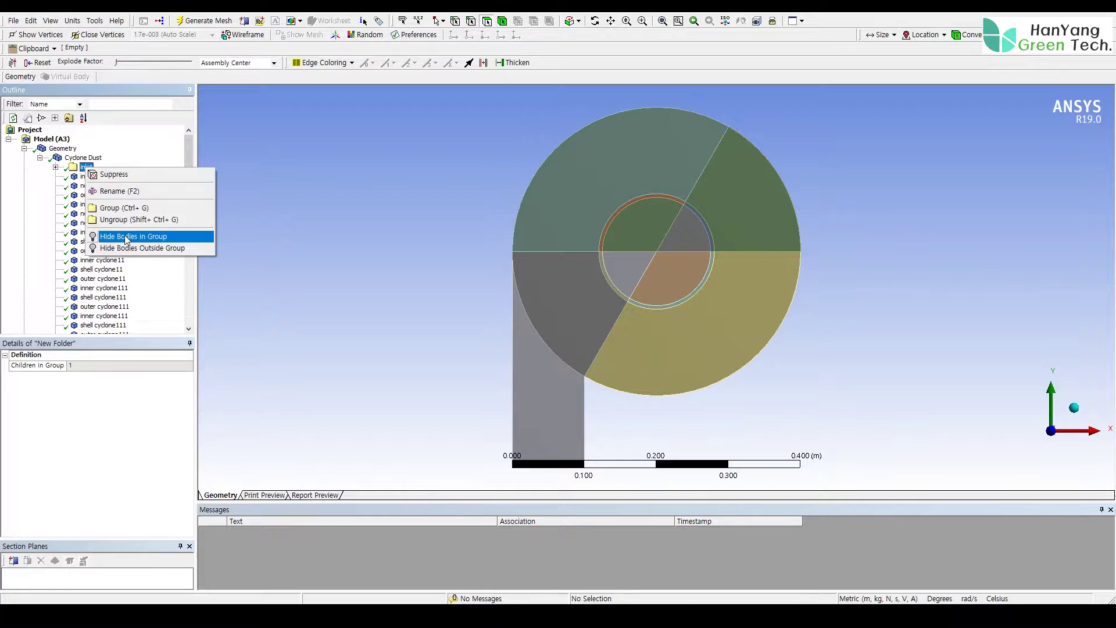
pyautogui.click(145, 238)
pyautogui.click(661, 21)
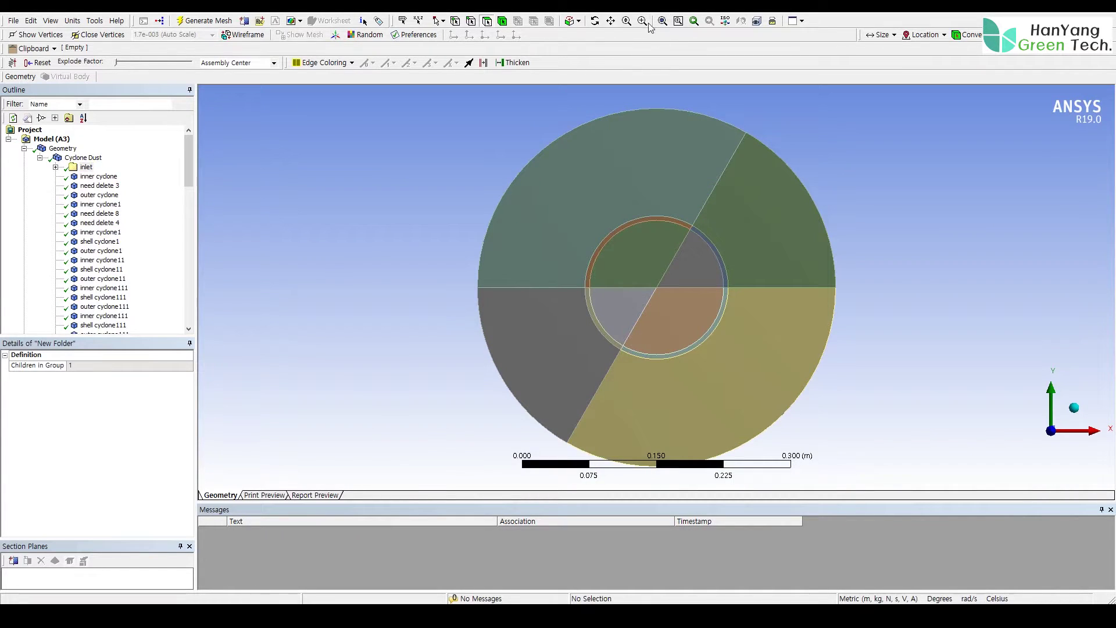
# Box-select all stacked bodies of the cyclone's upper-right sector and locate them in the model tree.
pyautogui.click(502, 21)
pyautogui.click(438, 20)
pyautogui.click(445, 46)
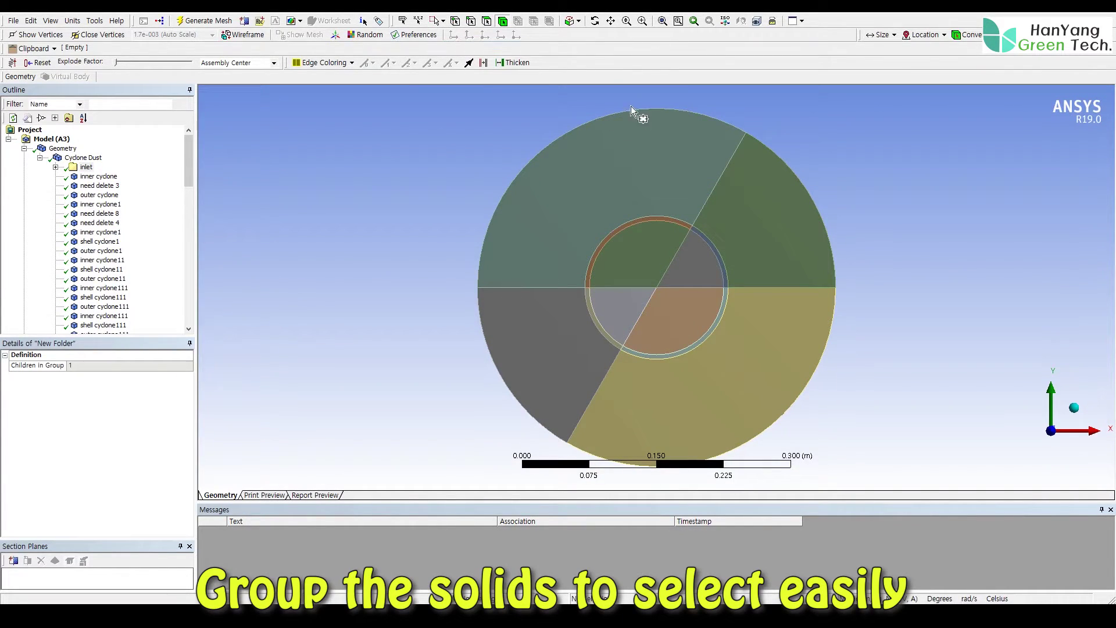
pyautogui.moveTo(635, 100); pyautogui.dragTo(866, 299)
pyautogui.rightClick(791, 211)
pyautogui.moveTo(848, 223)
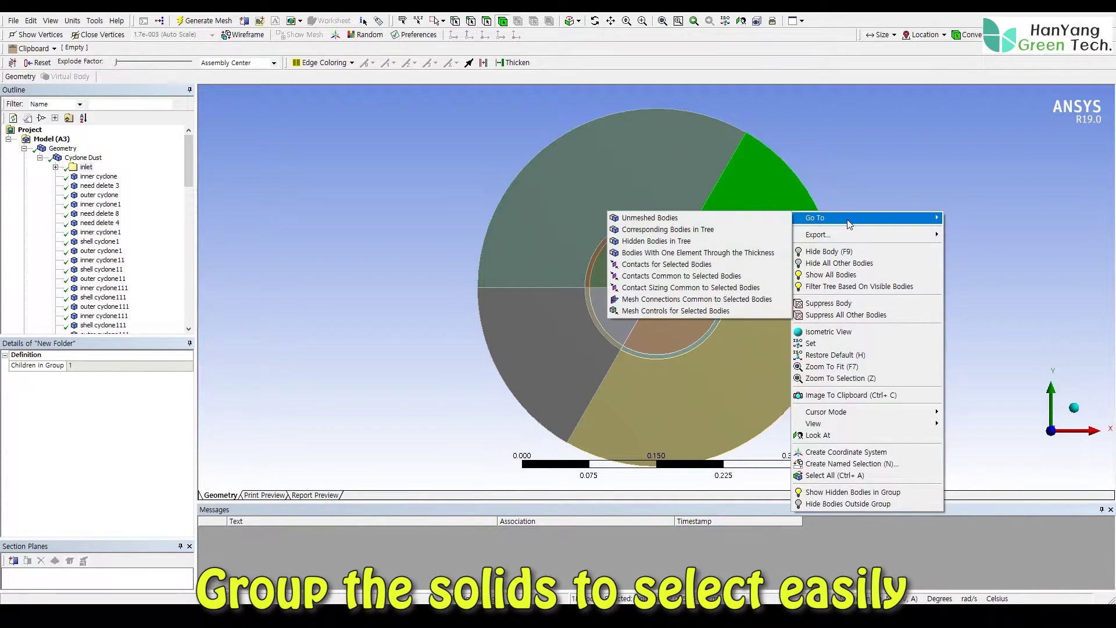
pyautogui.click(669, 229)
pyautogui.moveTo(186, 214); pyautogui.dragTo(193, 265)
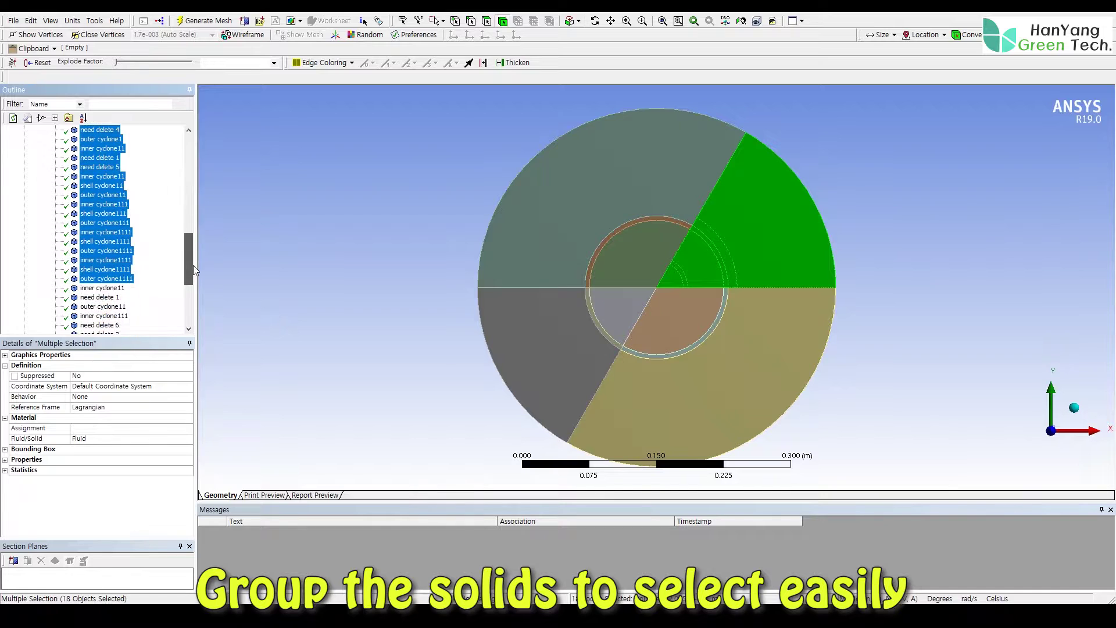
pyautogui.scroll(1, 122, 182)
# Group the selected upper-right sector bodies in a folder named 01.
pyautogui.rightClick(111, 153)
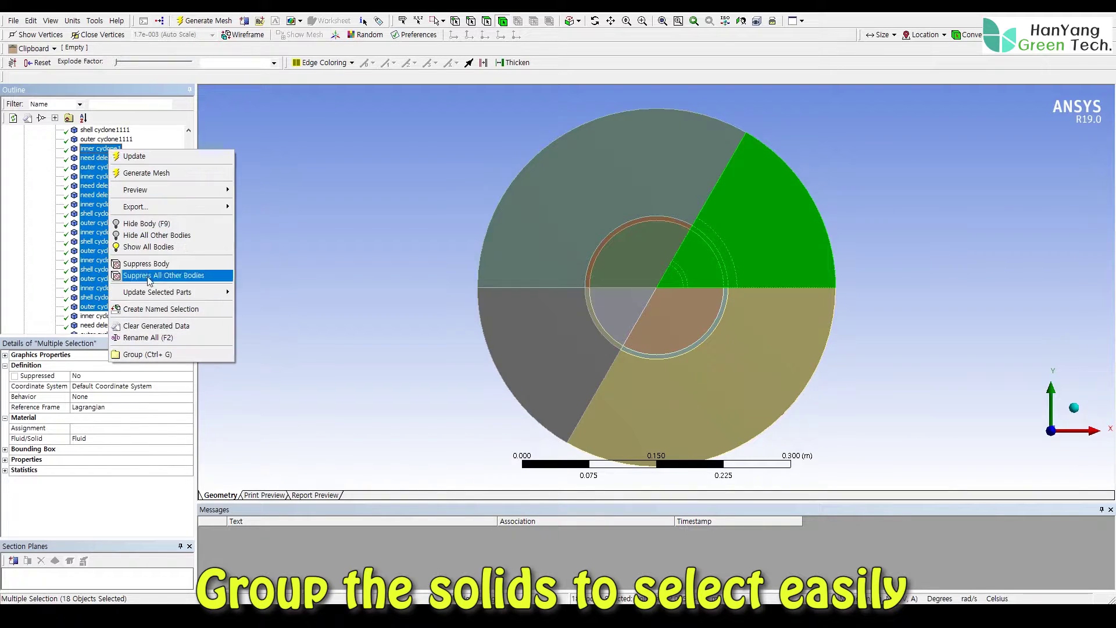
pyautogui.click(149, 352)
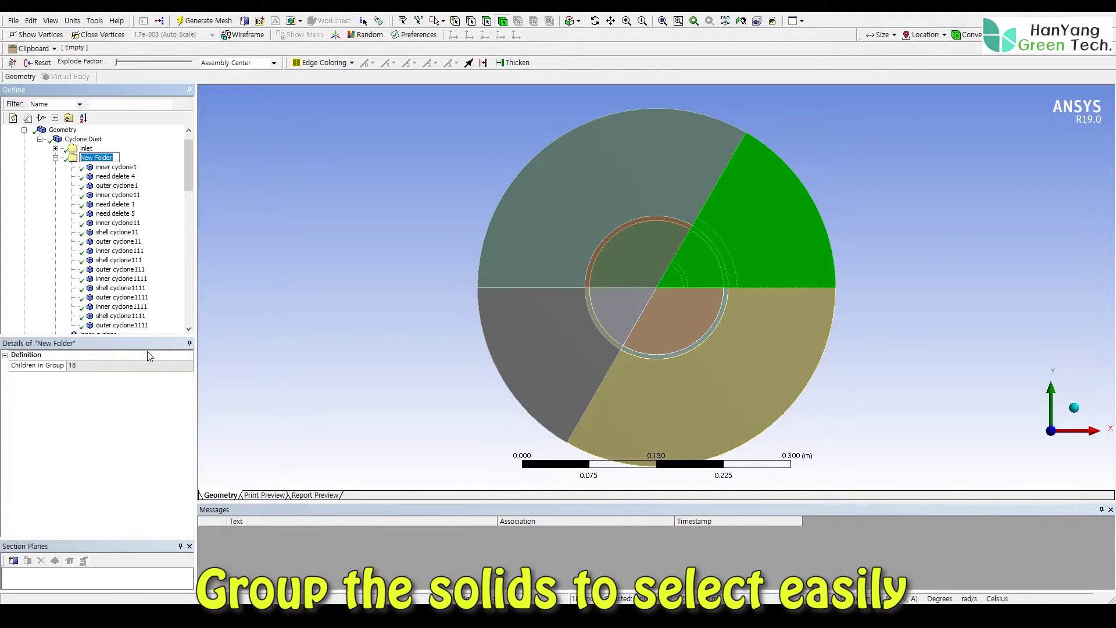
pyautogui.click(56, 158)
# Hide the bodies in the inlet and 01 groups.
pyautogui.click(90, 139)
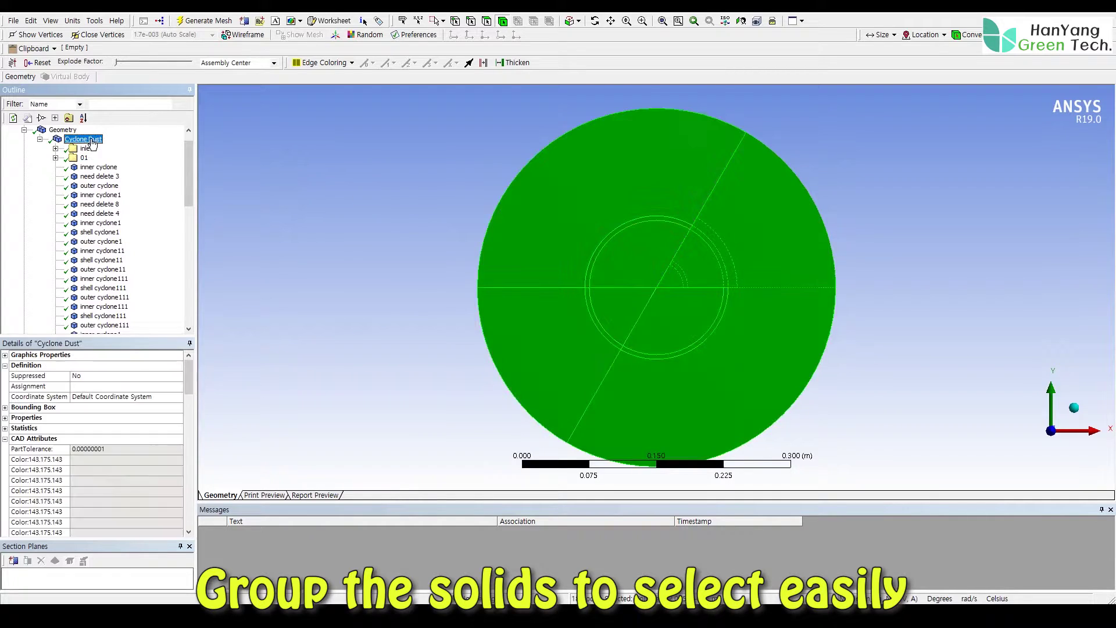
pyautogui.click(63, 130)
pyautogui.click(436, 109)
pyautogui.moveTo(738, 275); pyautogui.dragTo(671, 286)
pyautogui.click(86, 149)
pyautogui.keyDown('ctrl'); pyautogui.click(85, 159); pyautogui.keyUp('ctrl')
pyautogui.rightClick(85, 159)
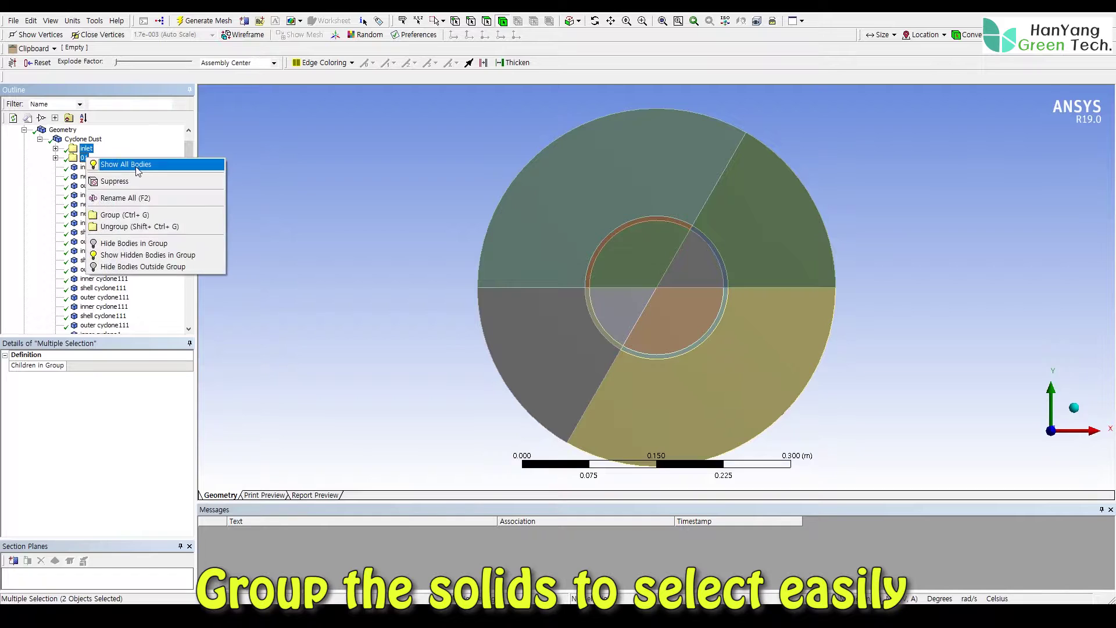
pyautogui.click(132, 244)
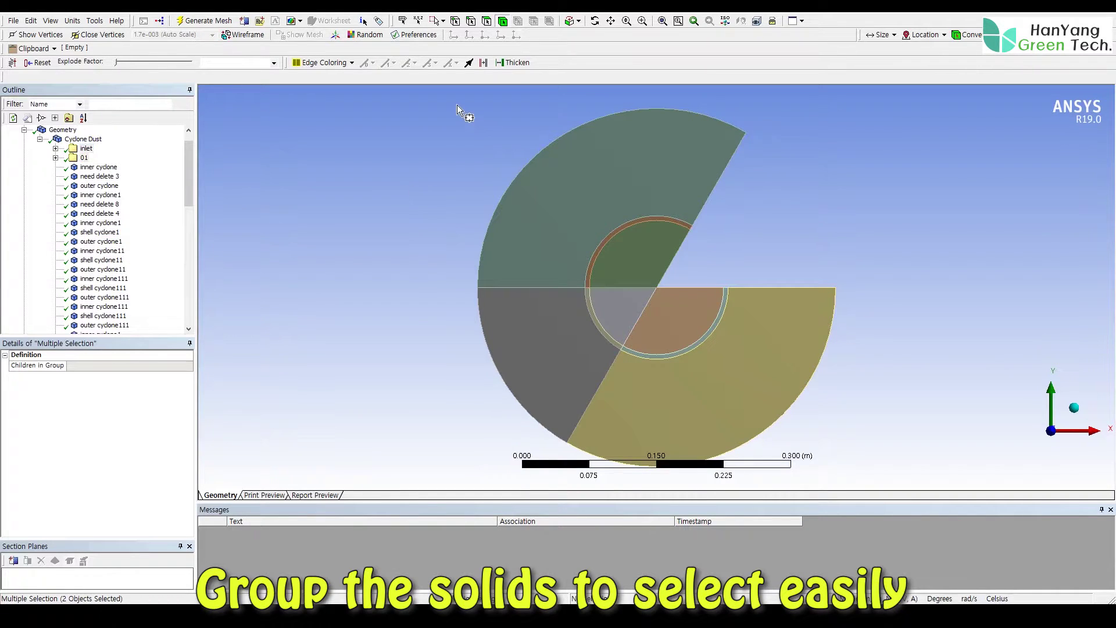
# Box-select all bodies of the upper-left sector and group them in a folder named 02.
pyautogui.moveTo(765, 283); pyautogui.dragTo(773, 292)
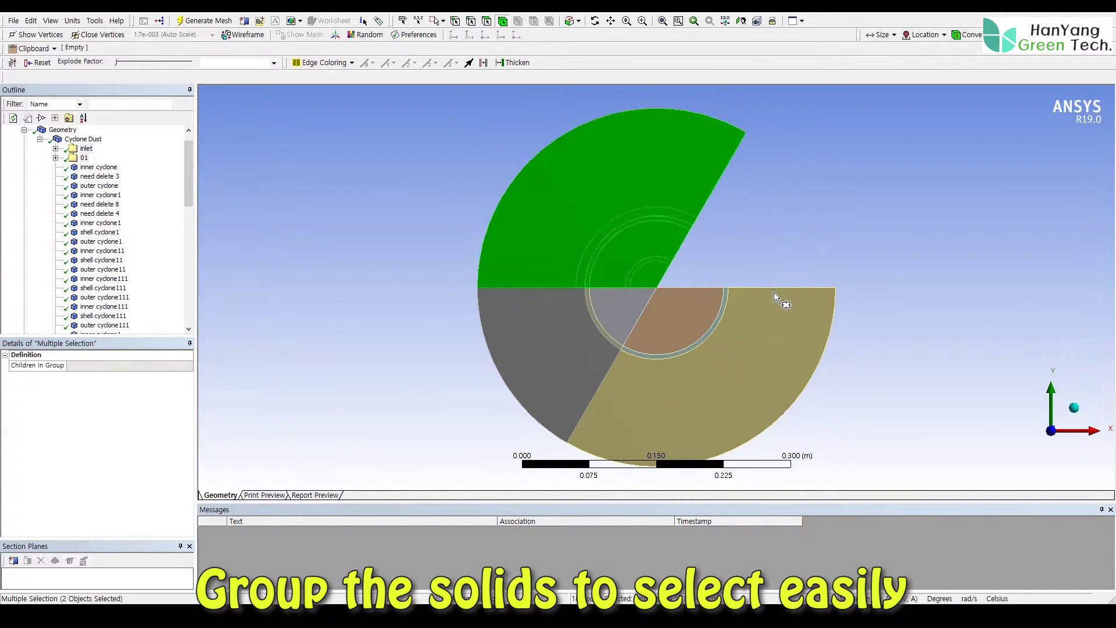
pyautogui.rightClick(679, 159)
pyautogui.moveTo(738, 170)
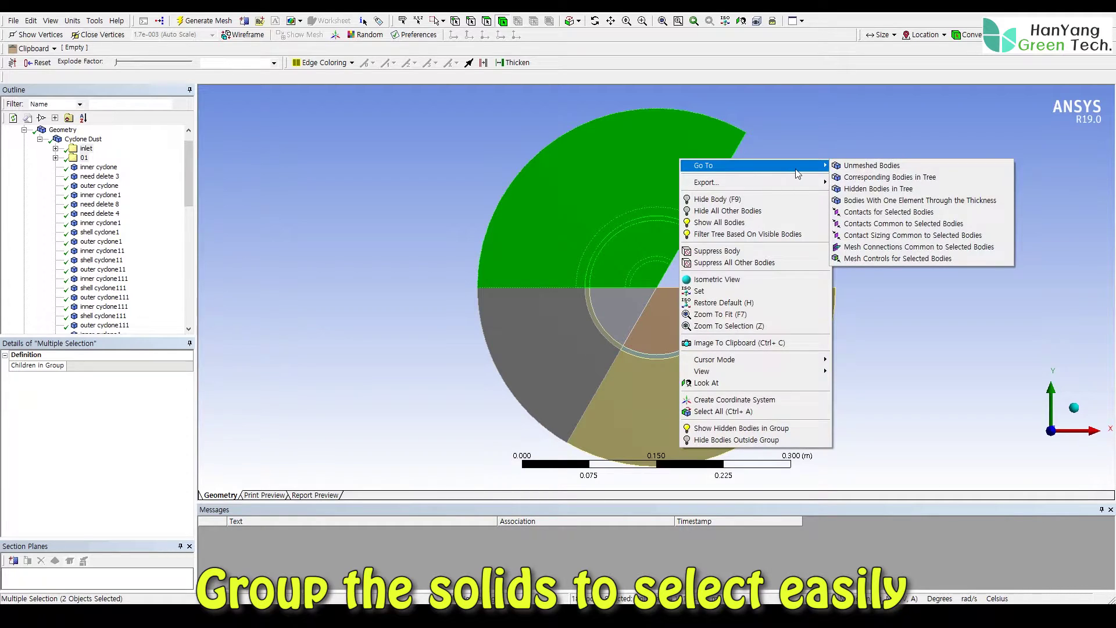
pyautogui.click(877, 177)
pyautogui.rightClick(101, 149)
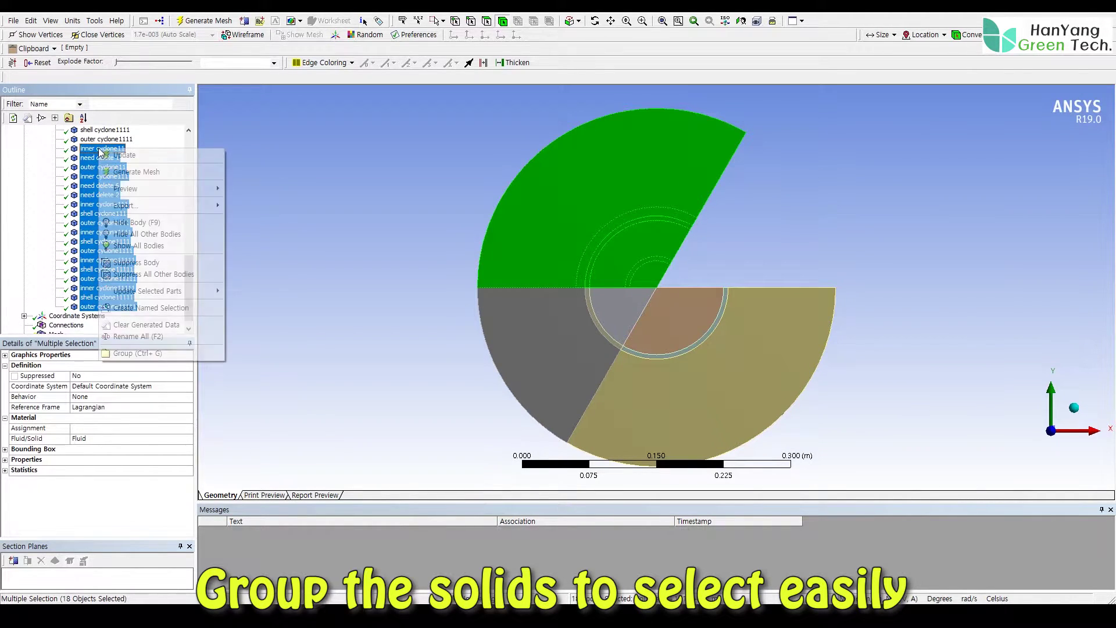
pyautogui.click(125, 353)
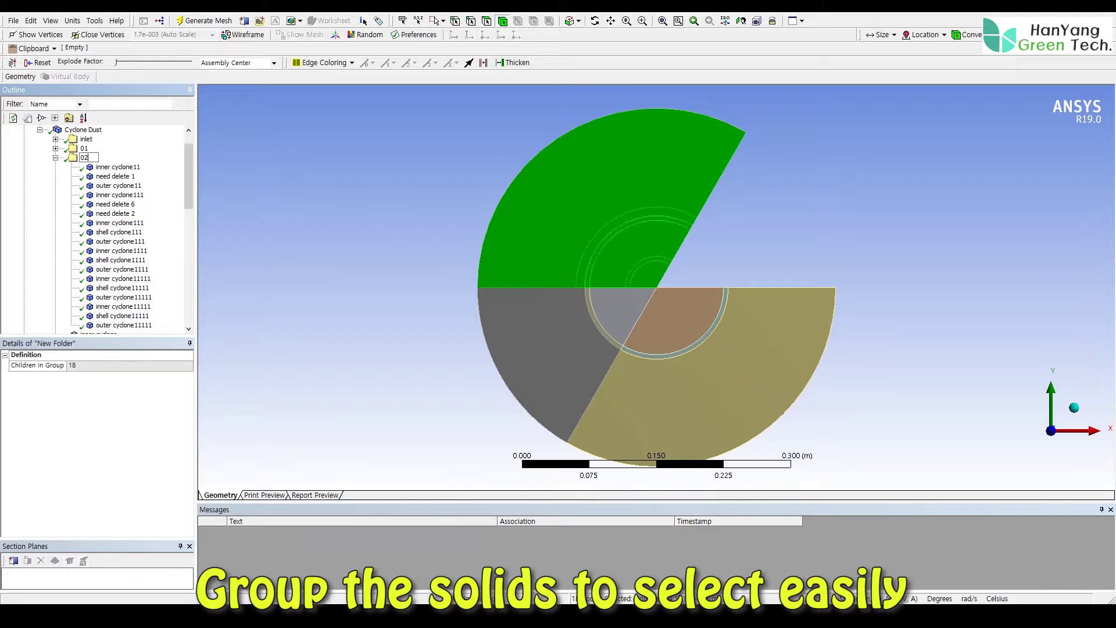
pyautogui.click(56, 158)
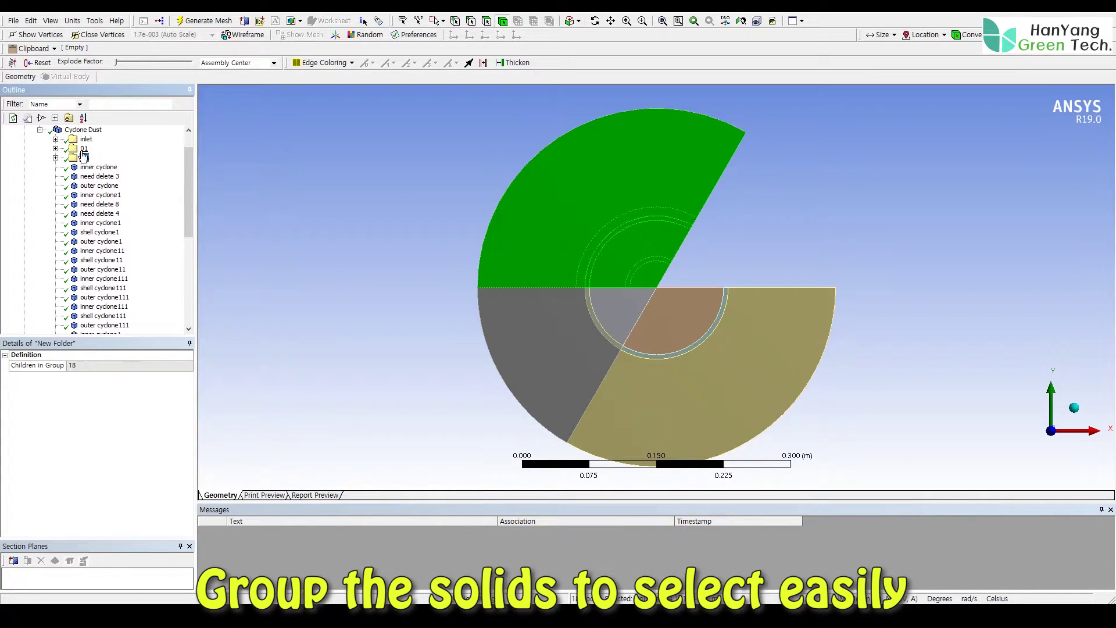
# Hide the bodies in group 02.
pyautogui.rightClick(86, 157)
pyautogui.click(131, 244)
pyautogui.click(83, 129)
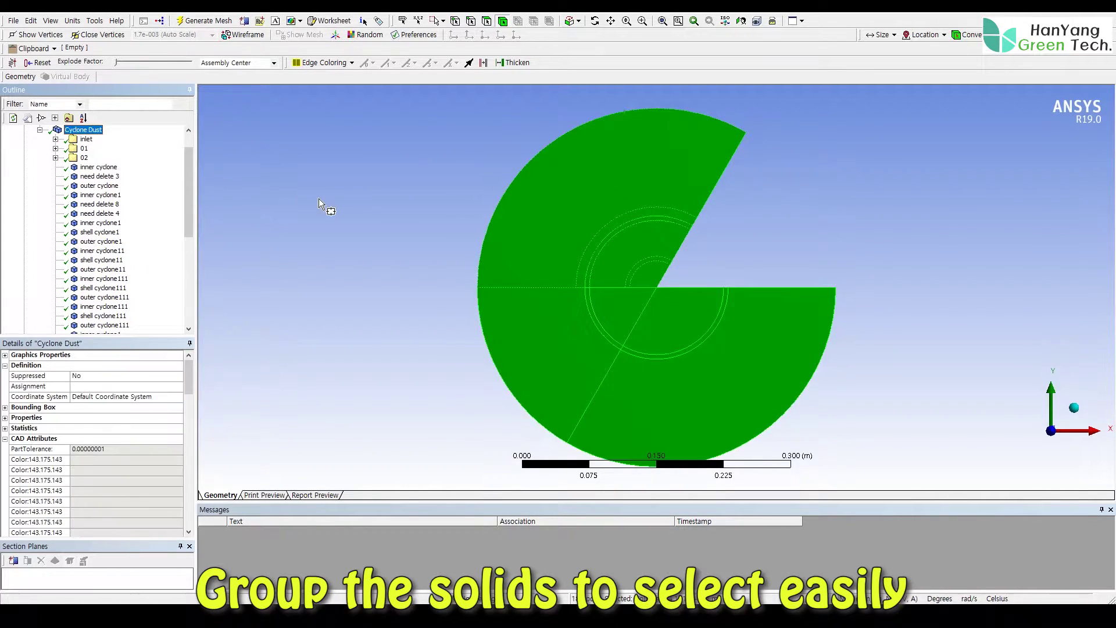
pyautogui.moveTo(188, 156); pyautogui.dragTo(187, 140)
pyautogui.click(62, 149)
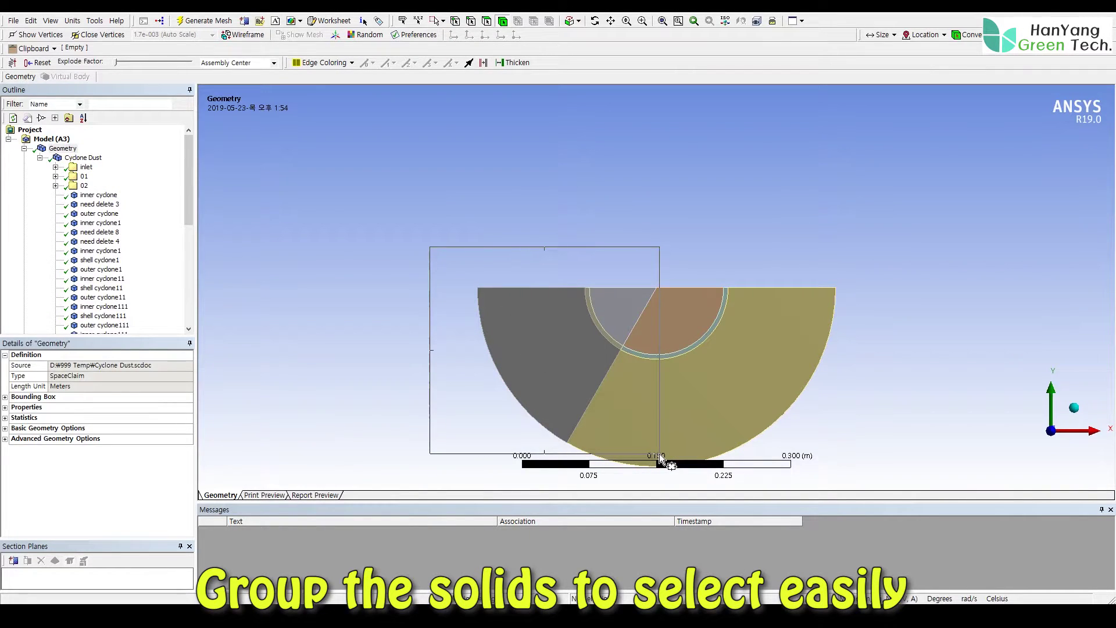
# Box-select all bodies of the lower-left sector and group them in a folder named 03.
pyautogui.moveTo(661, 458); pyautogui.dragTo(659, 455)
pyautogui.rightClick(538, 322)
pyautogui.moveTo(622, 293)
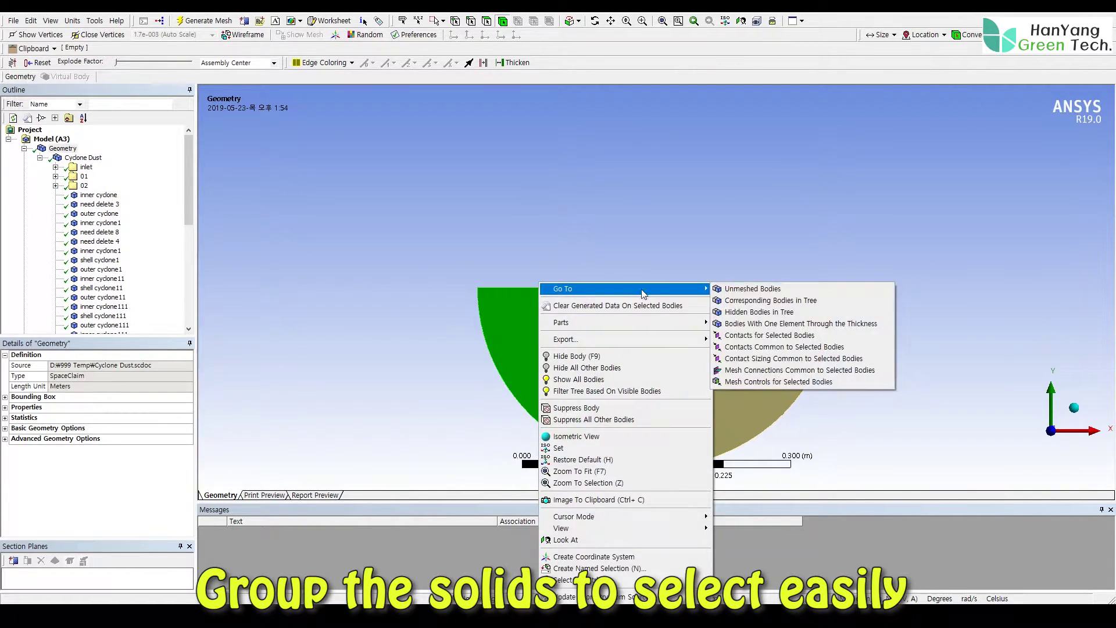
pyautogui.click(770, 299)
pyautogui.moveTo(189, 192); pyautogui.dragTo(190, 250)
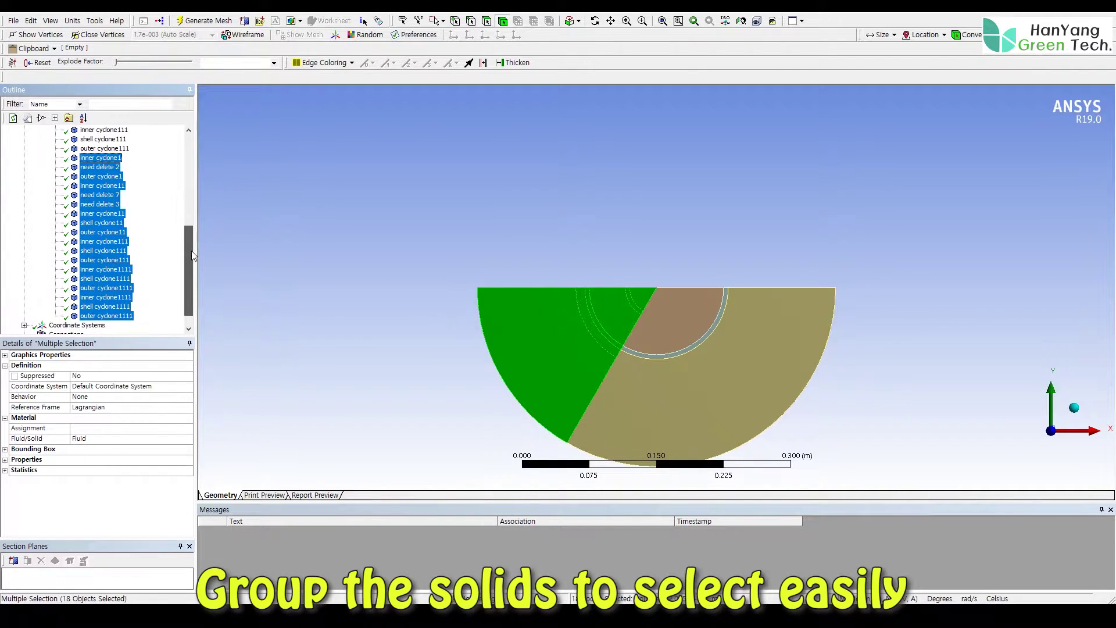
pyautogui.rightClick(81, 160)
pyautogui.click(146, 366)
pyautogui.write('03')
pyautogui.press('Return')
pyautogui.click(56, 157)
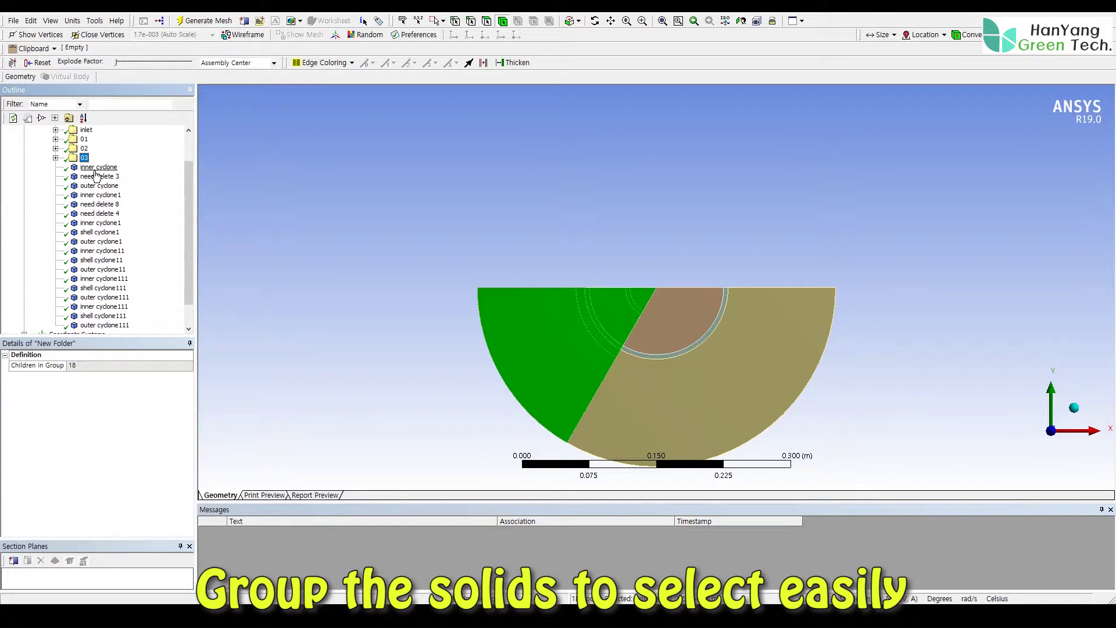
# Group the remaining ungrouped bodies of the lower-right sector in a folder named 04 and show all bodies.
pyautogui.click(96, 167)
pyautogui.scroll(-1, 104, 232)
pyautogui.keyDown('shift'); pyautogui.click(103, 298); pyautogui.keyUp('shift')
pyautogui.rightClick(103, 298)
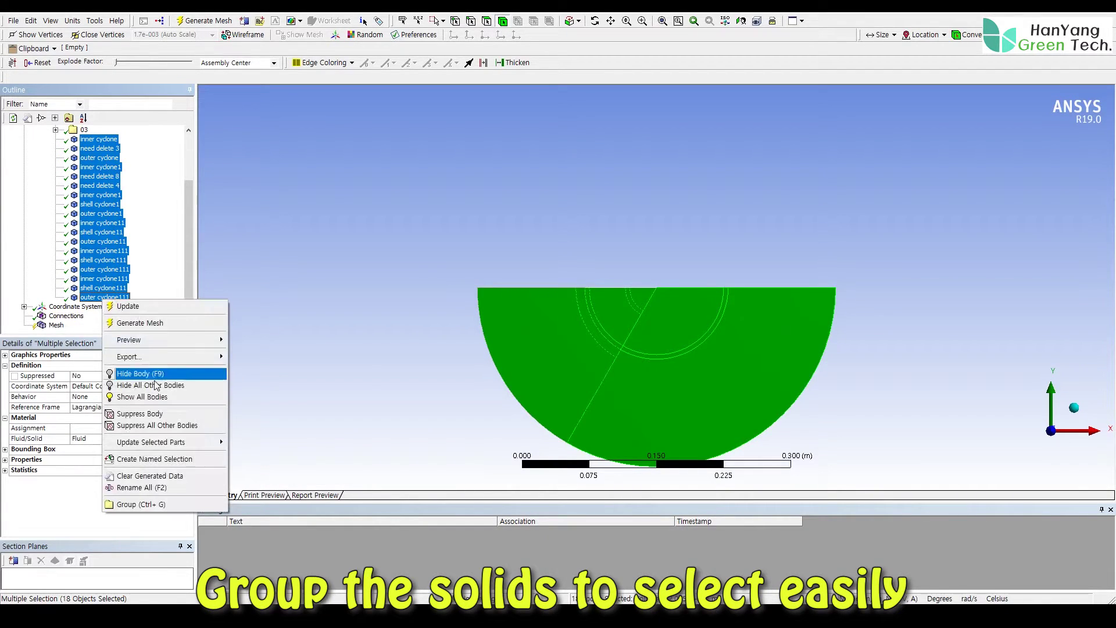
pyautogui.click(140, 504)
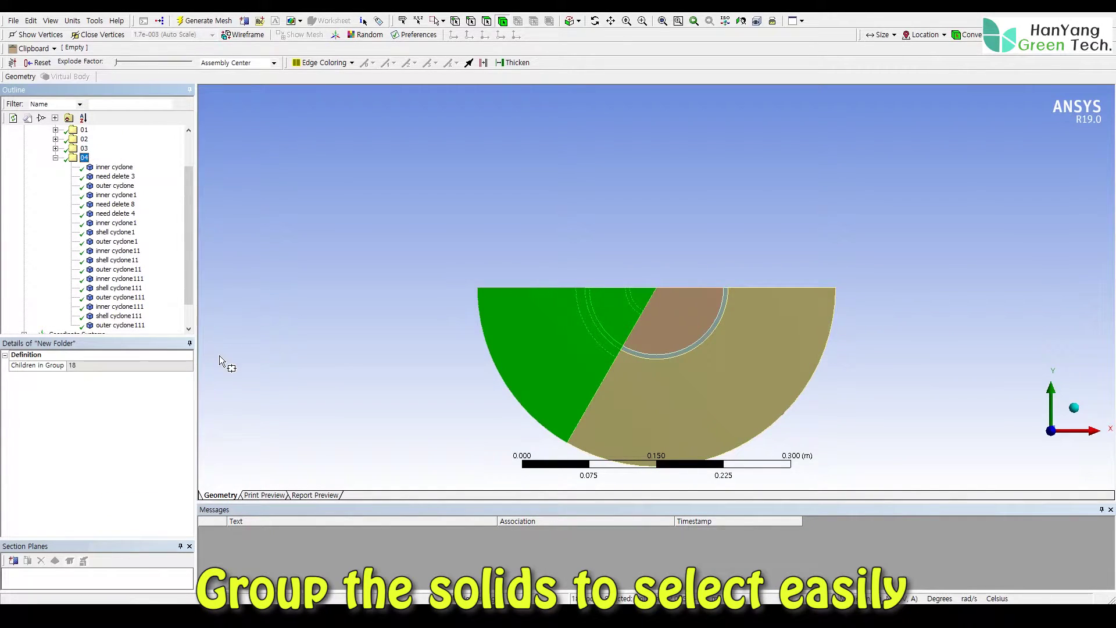
pyautogui.click(219, 357)
pyautogui.scroll(3, 192, 185)
pyautogui.click(56, 204)
pyautogui.rightClick(323, 182)
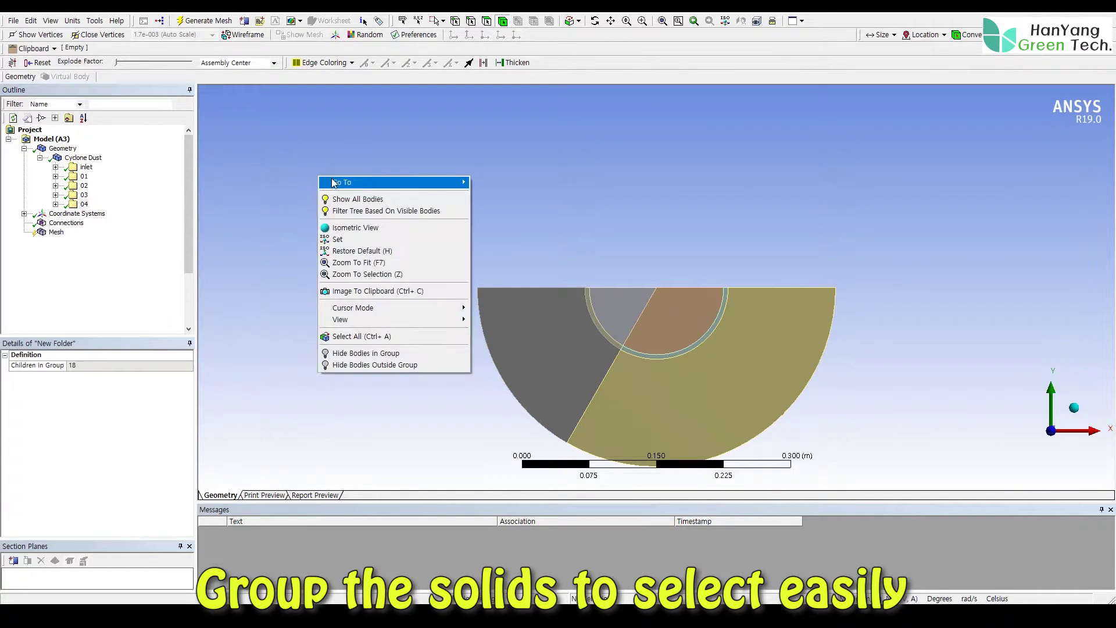
pyautogui.click(357, 199)
# Check the inlet, 01, 02, 03 and 04 groups by hiding their bodies one by one, and show all bodies again.
pyautogui.rightClick(84, 176)
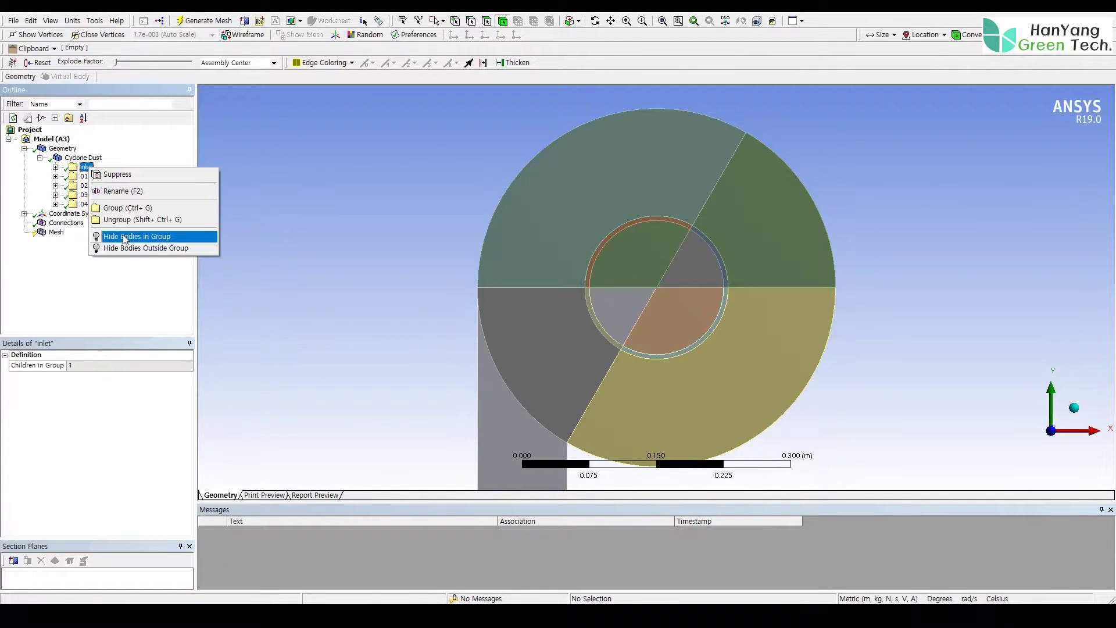
pyautogui.click(126, 238)
pyautogui.rightClick(84, 178)
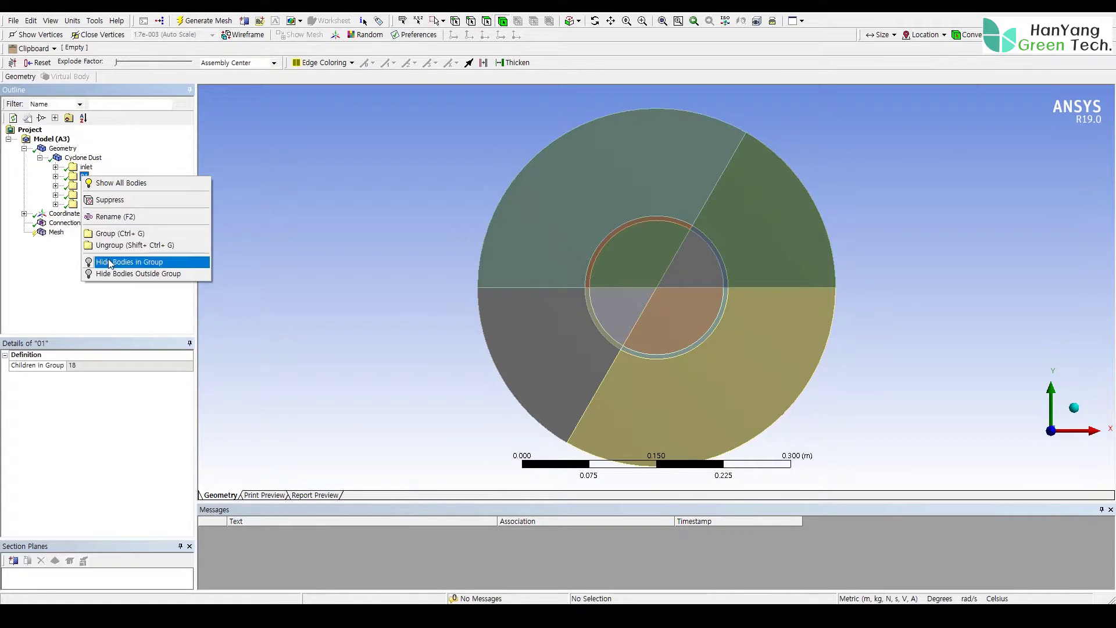
pyautogui.click(129, 261)
pyautogui.rightClick(84, 186)
pyautogui.click(135, 271)
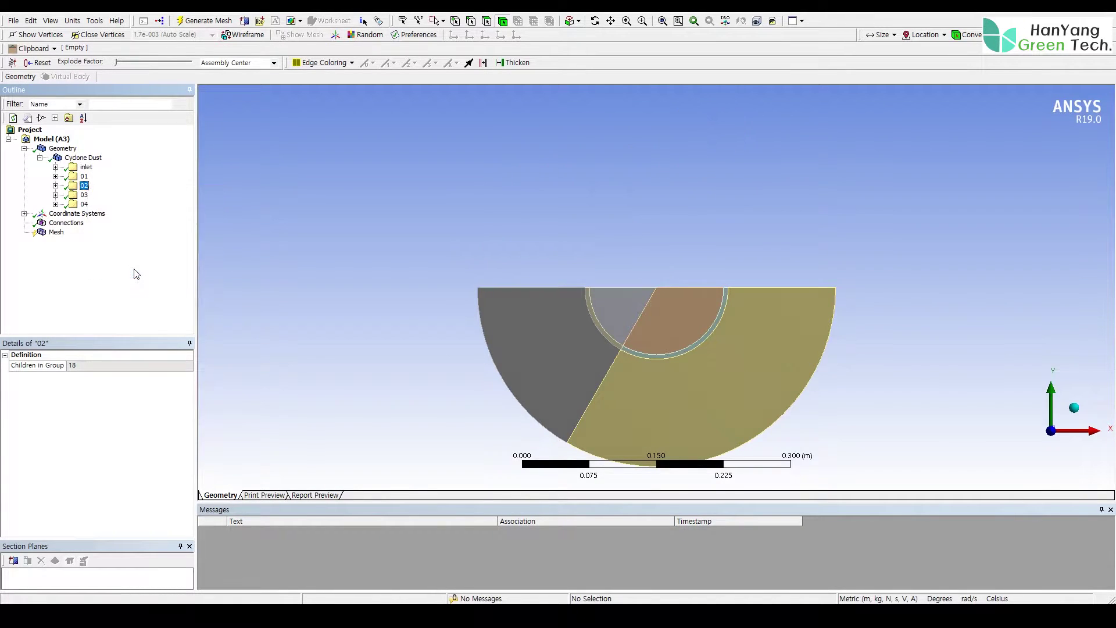
pyautogui.rightClick(84, 196)
pyautogui.click(135, 283)
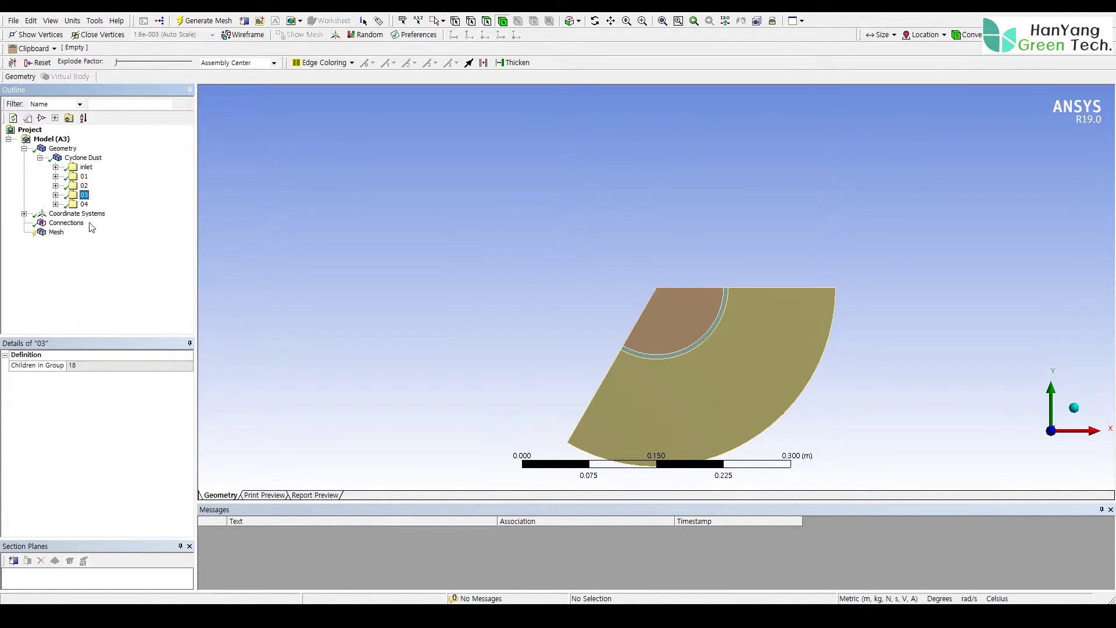
pyautogui.rightClick(84, 204)
pyautogui.click(135, 292)
pyautogui.rightClick(385, 260)
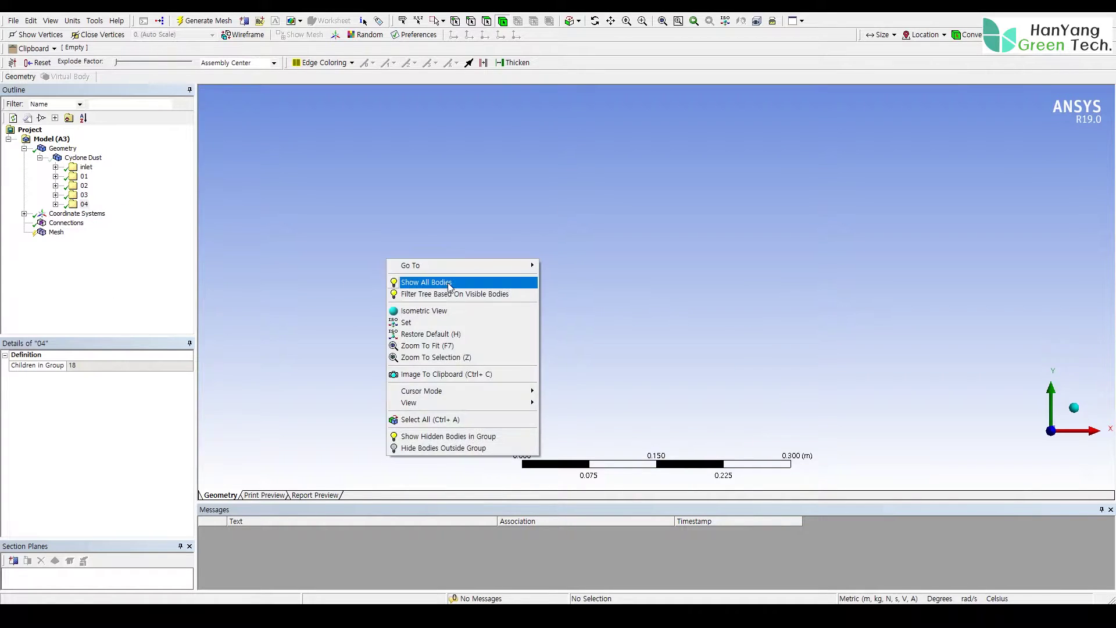
pyautogui.click(437, 281)
# Set the mesh physics preference to CFD.
pyautogui.click(64, 233)
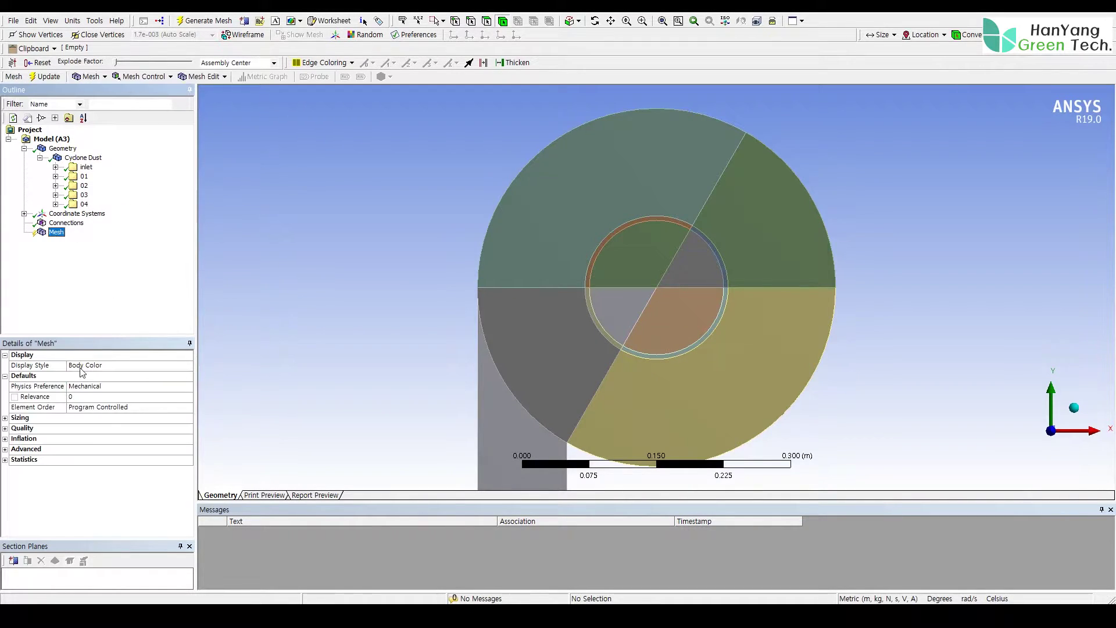
pyautogui.click(102, 387)
pyautogui.click(188, 388)
pyautogui.click(104, 421)
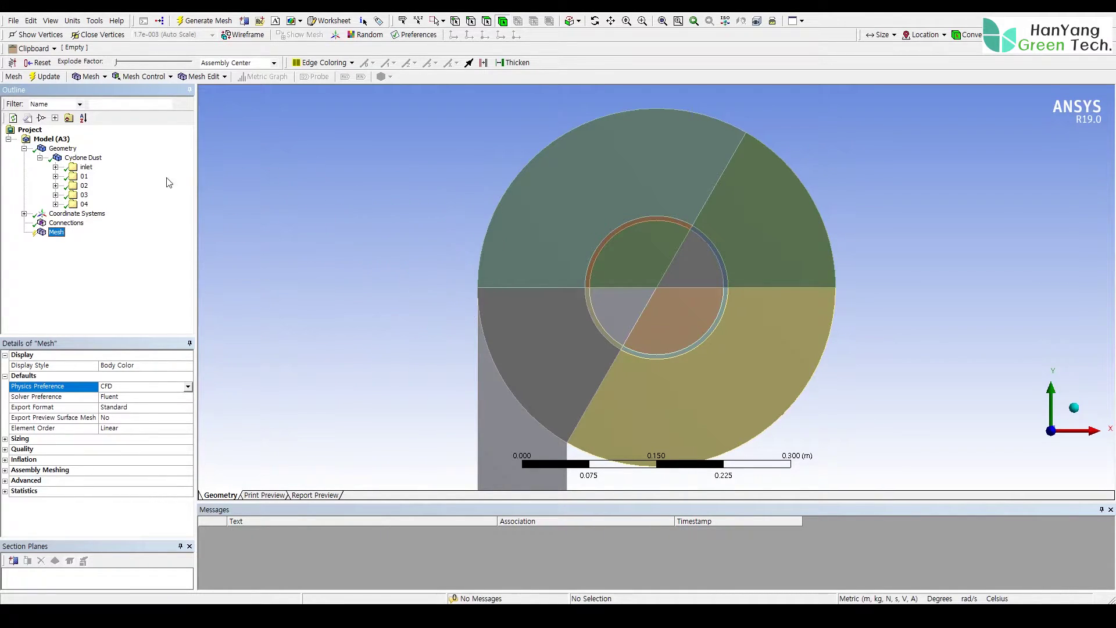
# Hide the bodies in the inlet, 02 and 04 groups.
pyautogui.rightClick(85, 167)
pyautogui.click(124, 238)
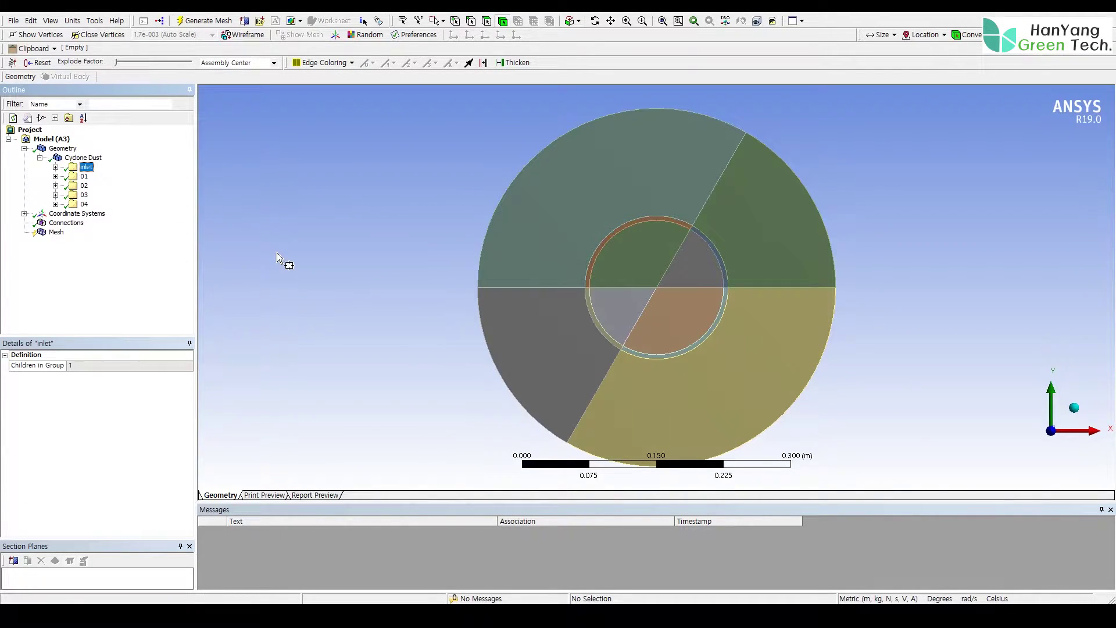
pyautogui.click(84, 185)
pyautogui.rightClick(87, 208)
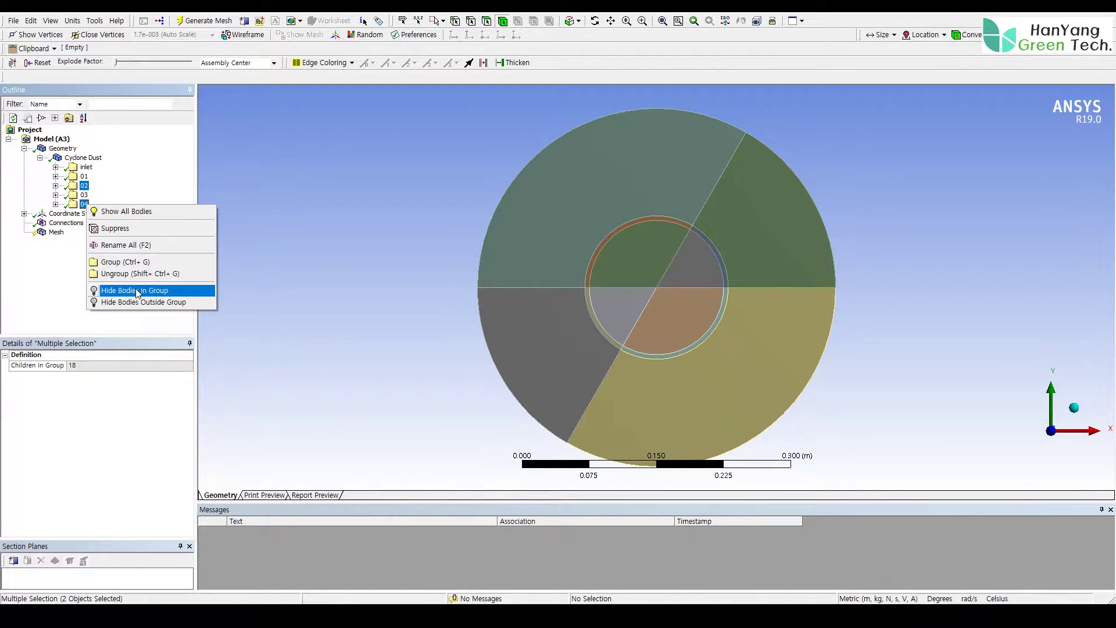
pyautogui.click(138, 291)
# Insert a mesh sizing scoped to the radial edges of the inner cyclone in sectors 01 and 03.
pyautogui.scroll(3, 643, 231)
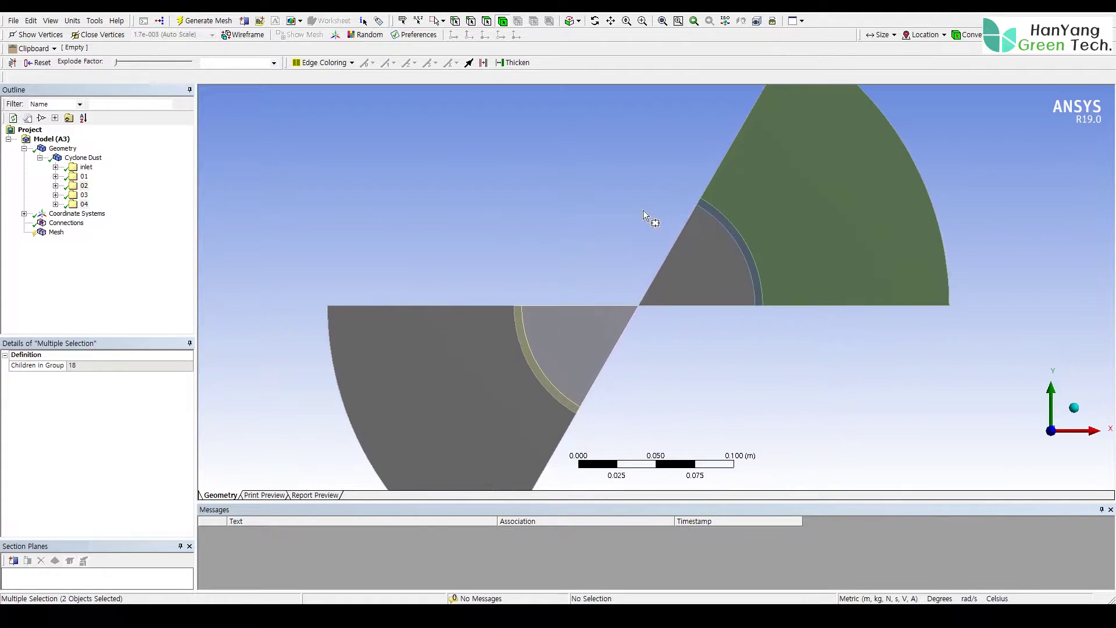
pyautogui.scroll(3, 643, 210)
pyautogui.rightClick(57, 233)
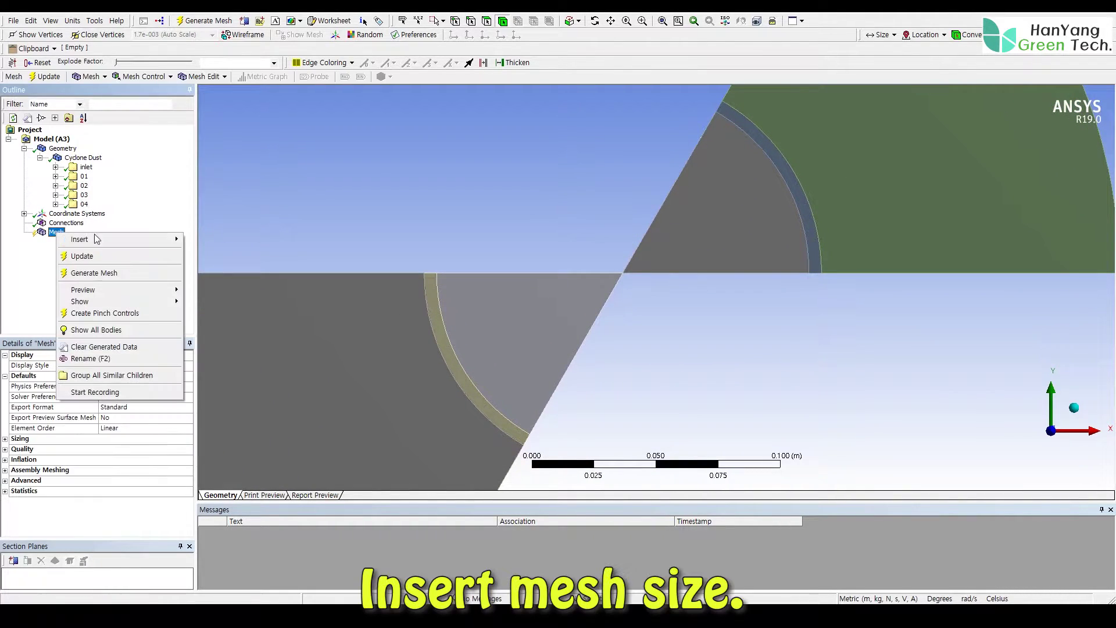
pyautogui.moveTo(79, 239)
pyautogui.click(201, 251)
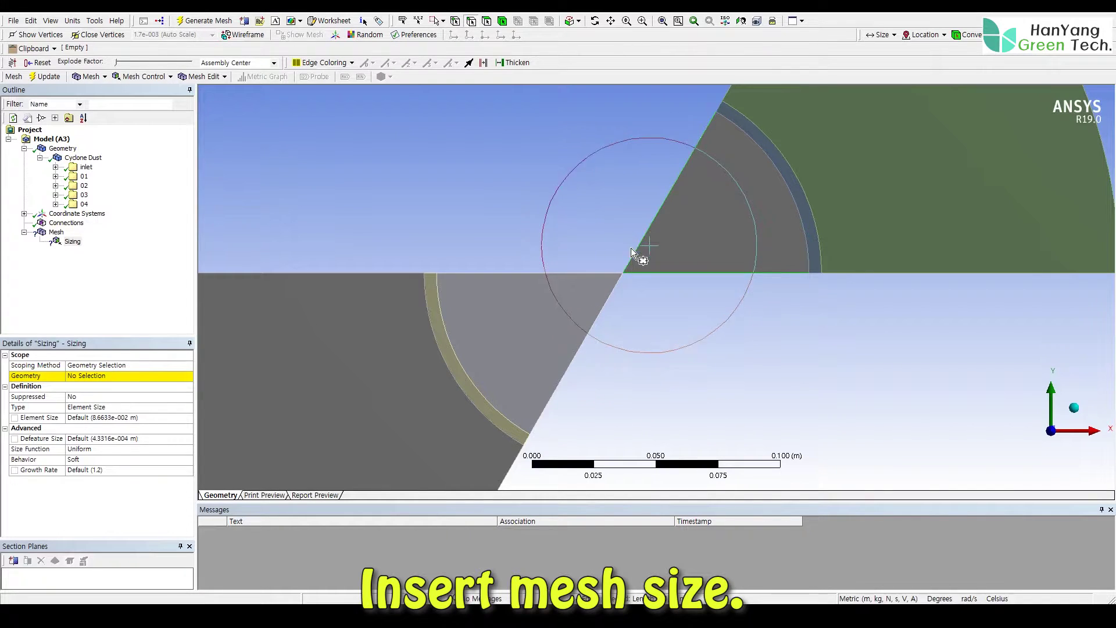
pyautogui.click(93, 376)
pyautogui.click(96, 377)
# Define the edge sizing by number of divisions, with 20 divisions and Hard behavior.
pyautogui.click(187, 407)
pyautogui.click(120, 429)
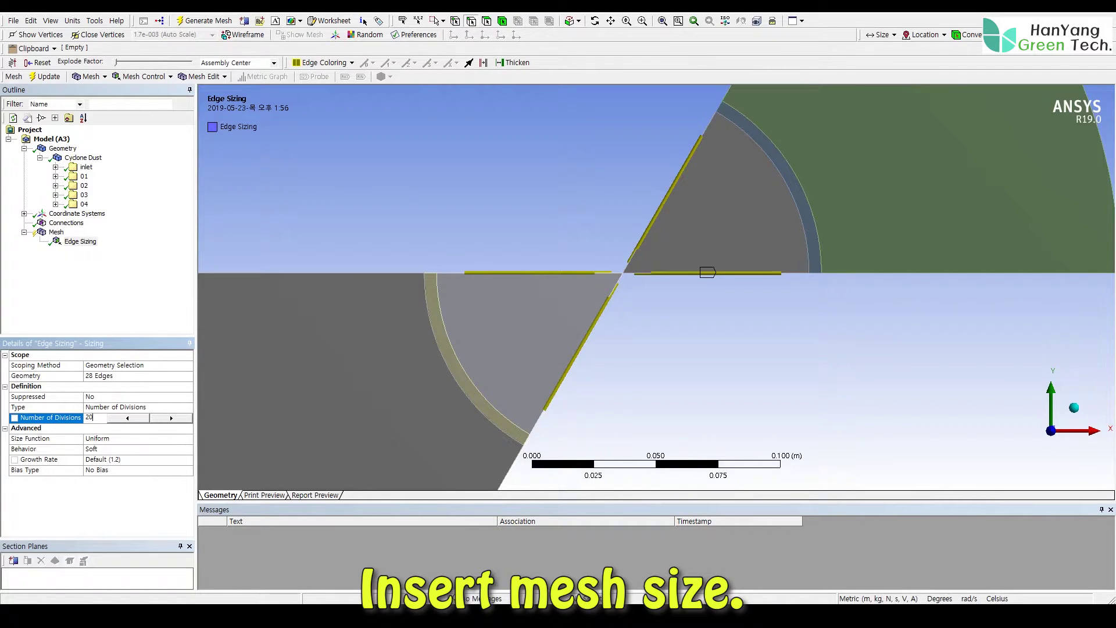
pyautogui.click(188, 451)
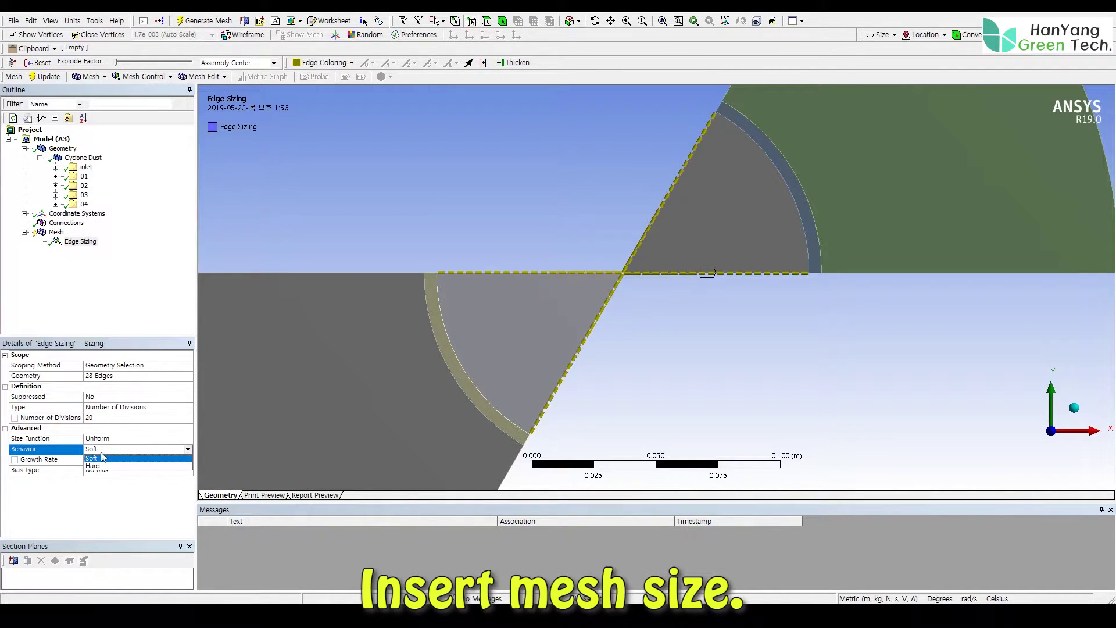
pyautogui.click(91, 467)
# Insert another mesh sizing and select the short edges across the thin shell at the upper levels of sector 01's horizontal cut face.
pyautogui.click(56, 234)
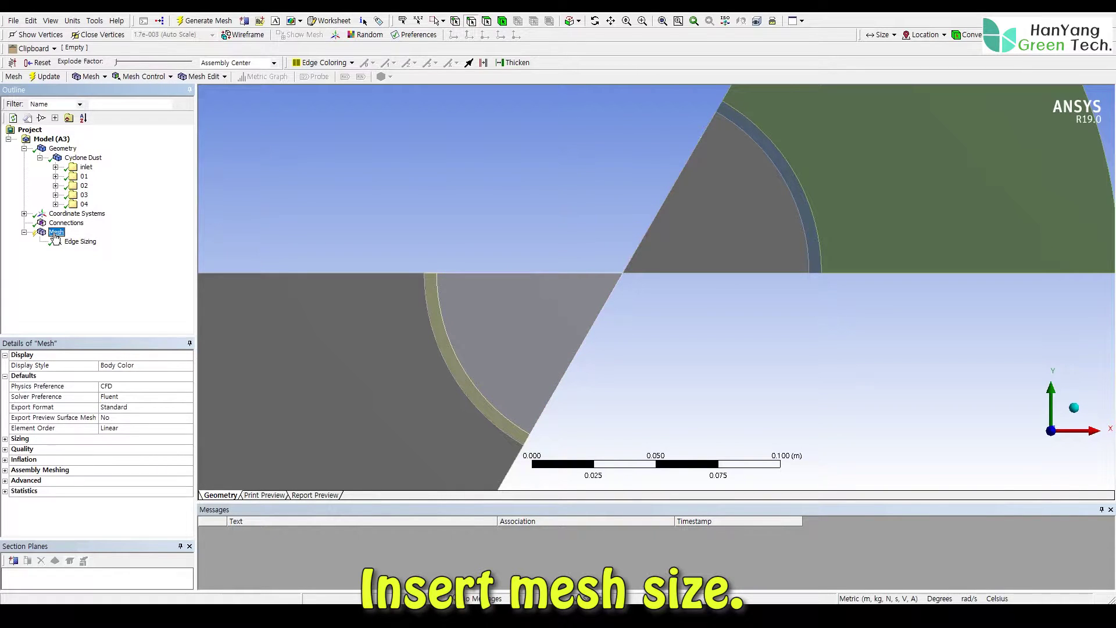
pyautogui.rightClick(55, 233)
pyautogui.moveTo(116, 244)
pyautogui.click(200, 258)
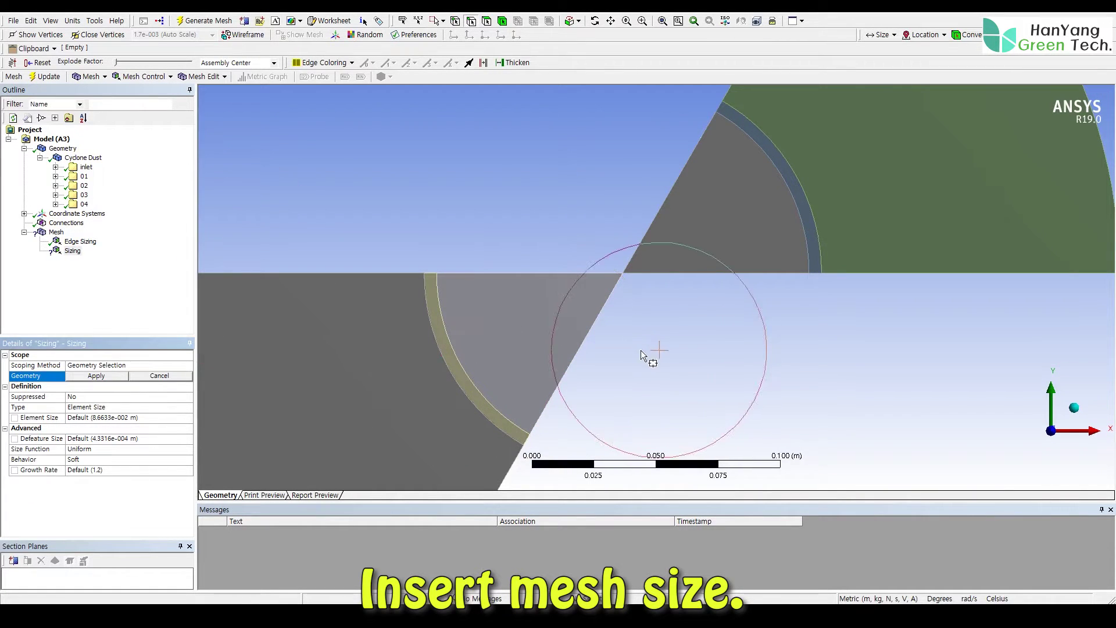
pyautogui.scroll(5, 653, 357)
pyautogui.moveTo(570, 380); pyautogui.dragTo(725, 194, button='middle')
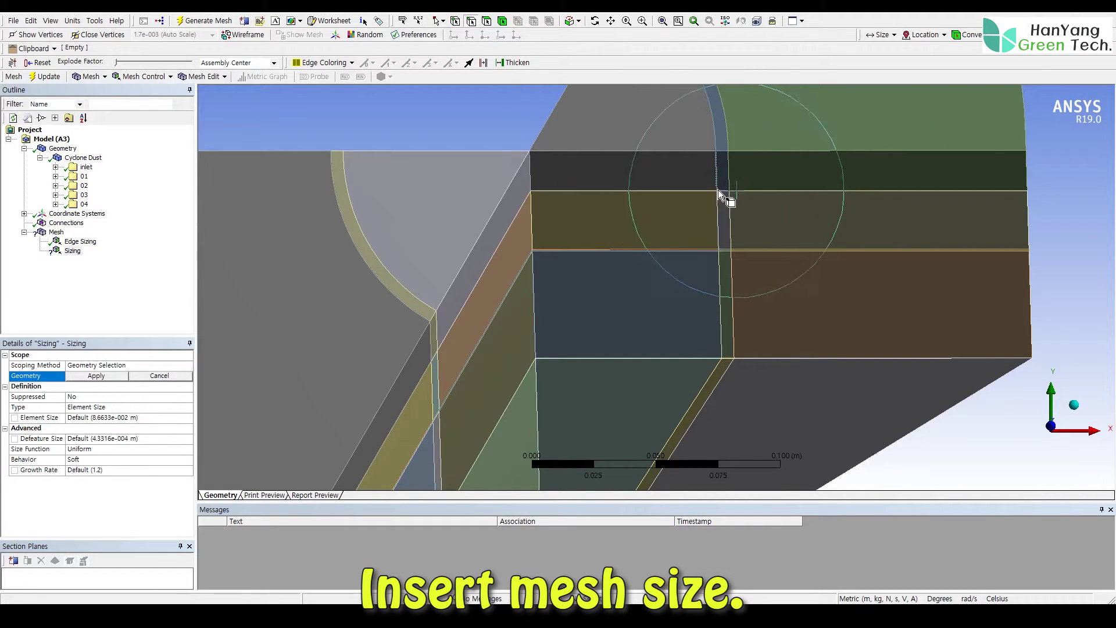
pyautogui.click(722, 152)
pyautogui.keyDown('ctrl'); pyautogui.click(724, 190); pyautogui.keyUp('ctrl')
pyautogui.keyDown('ctrl'); pyautogui.click(726, 249); pyautogui.keyUp('ctrl')
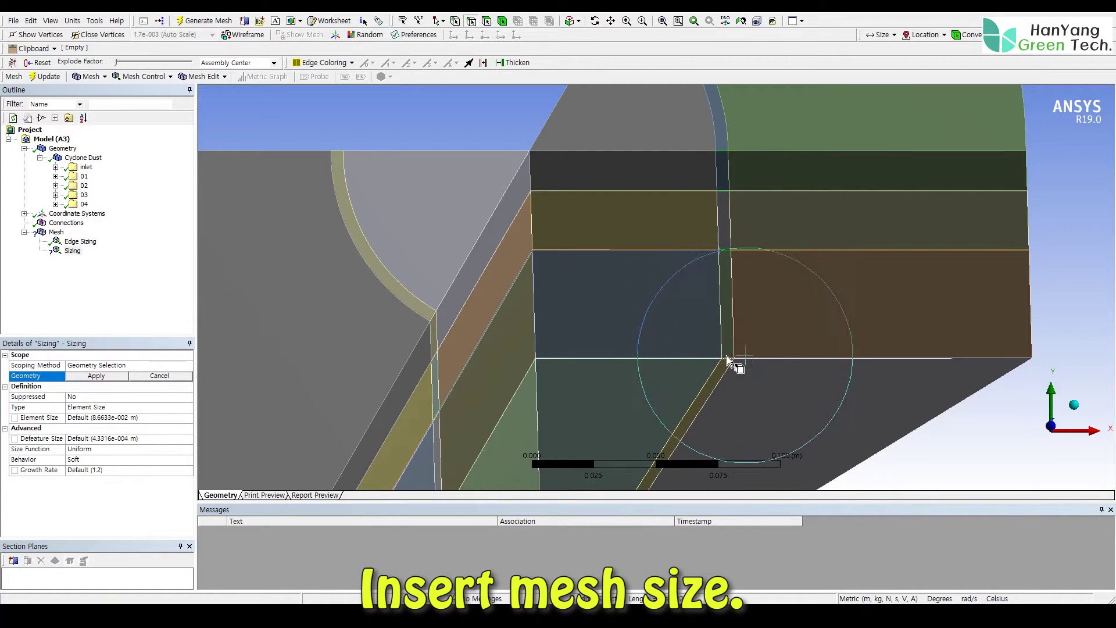
# Add the short shell-thickness edges at the middle levels of sector 03's slanted cut face to the sizing selection.
pyautogui.click(446, 417)
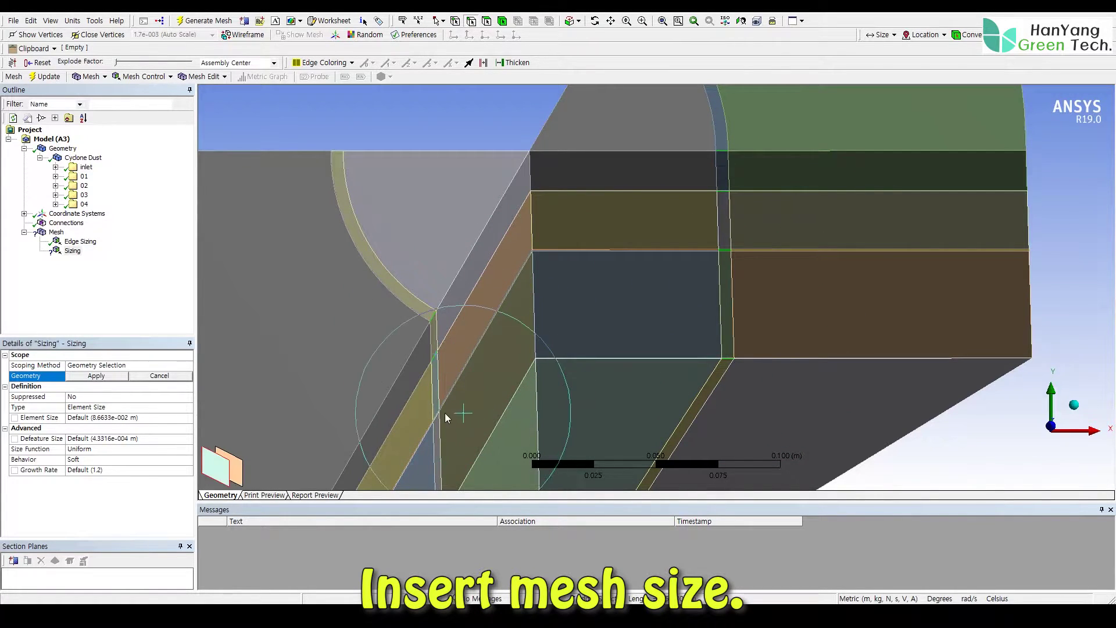
pyautogui.scroll(2, 461, 401)
pyautogui.keyDown('ctrl'); pyautogui.moveTo(483, 390); pyautogui.dragTo(523, 231, button='middle'); pyautogui.keyUp('ctrl')
pyautogui.moveTo(523, 291); pyautogui.dragTo(502, 289, button='middle')
pyautogui.scroll(1, 370, 267)
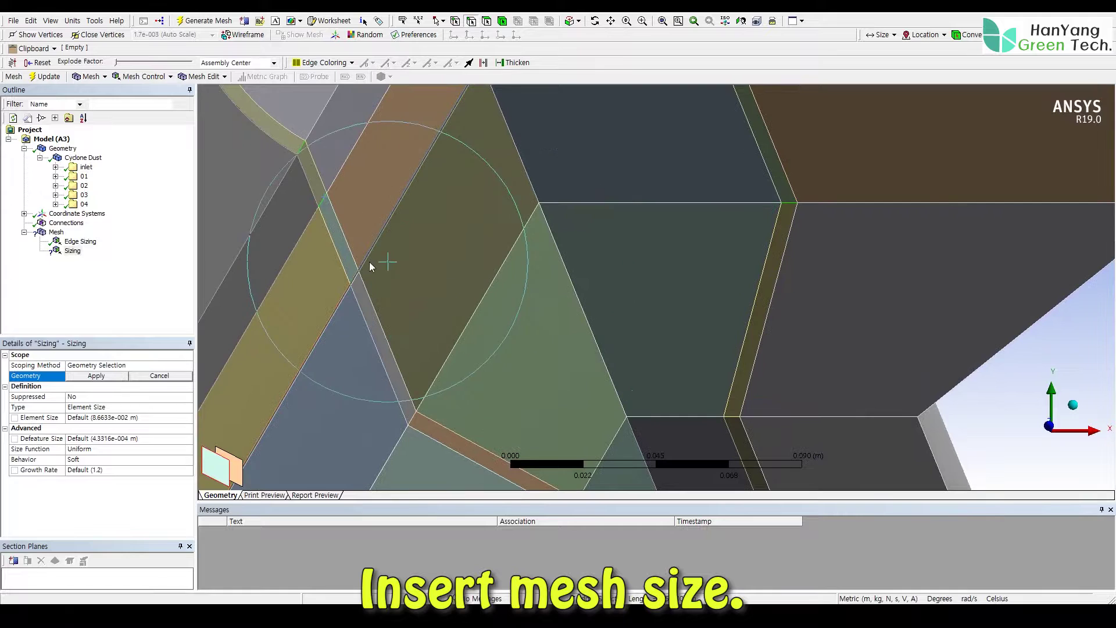
pyautogui.keyDown('ctrl'); pyautogui.click(356, 279); pyautogui.keyUp('ctrl')
pyautogui.keyDown('ctrl'); pyautogui.click(413, 417); pyautogui.keyUp('ctrl')
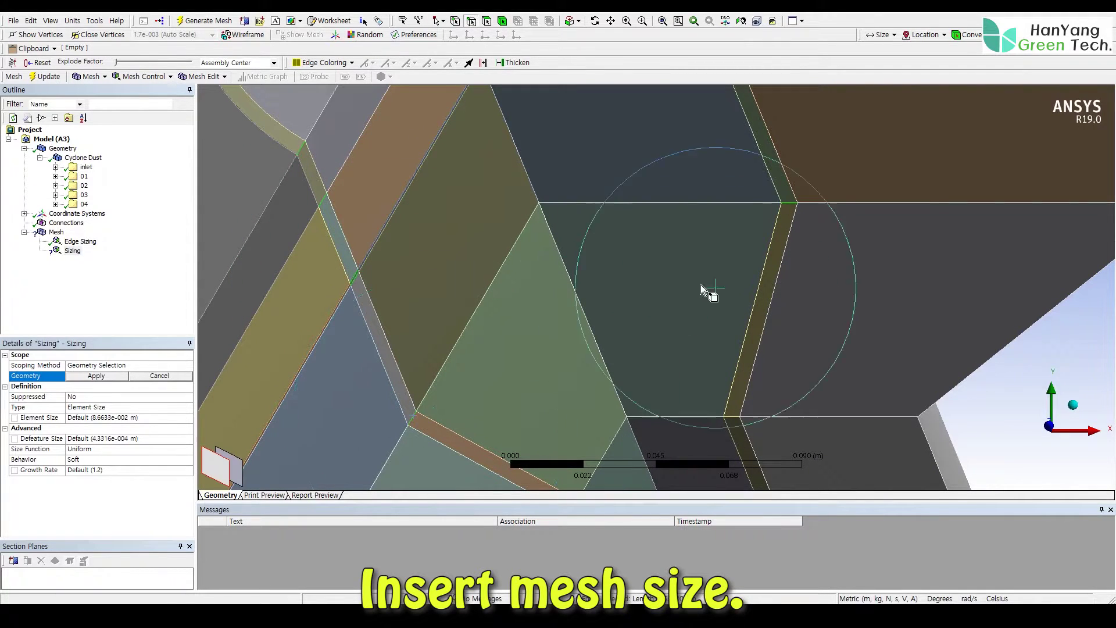
# Add the short shell-thickness edges at the cone and lowest levels of both visible cut faces to the sizing selection.
pyautogui.scroll(-1, 638, 321)
pyautogui.keyDown('ctrl'); pyautogui.moveTo(638, 321); pyautogui.dragTo(585, 145, button='middle'); pyautogui.keyUp('ctrl')
pyautogui.keyDown('ctrl'); pyautogui.click(525, 317); pyautogui.keyUp('ctrl')
pyautogui.keyDown('ctrl'); pyautogui.click(672, 233); pyautogui.keyUp('ctrl')
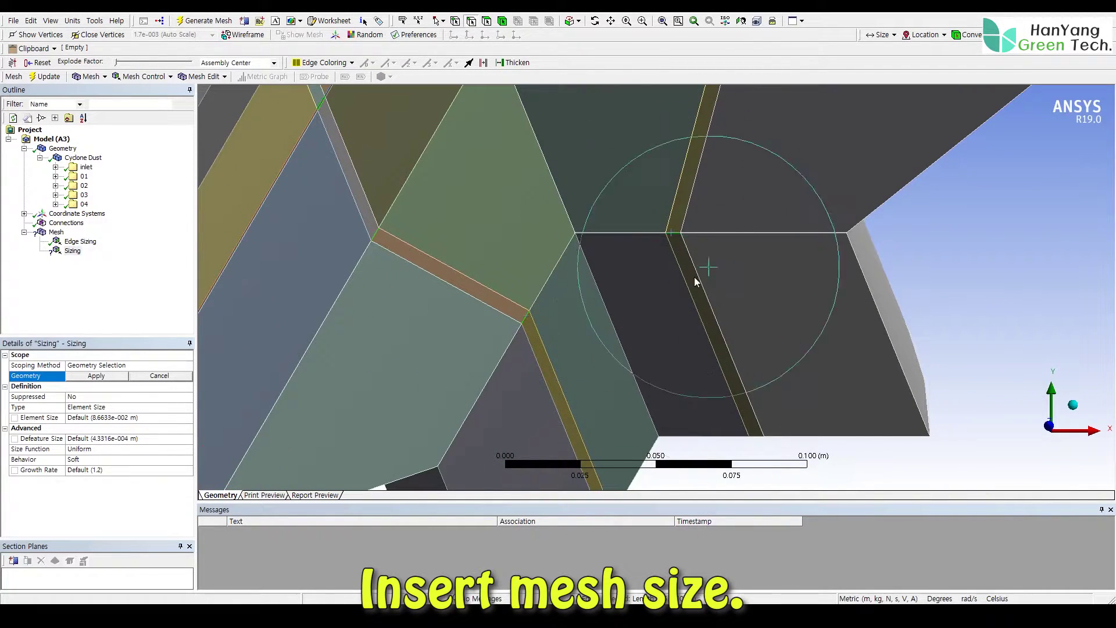
pyautogui.keyDown('ctrl'); pyautogui.click(757, 436); pyautogui.keyUp('ctrl')
pyautogui.scroll(2, 642, 361)
pyautogui.keyDown('ctrl'); pyautogui.moveTo(641, 361); pyautogui.dragTo(448, 312, button='middle'); pyautogui.keyUp('ctrl')
pyautogui.keyDown('ctrl'); pyautogui.click(592, 390); pyautogui.keyUp('ctrl')
# Add the short shell-thickness edges on the first two levels of sector 01's opposite cut face to the sizing selection.
pyautogui.scroll(-1, 651, 232)
pyautogui.keyDown('ctrl'); pyautogui.moveTo(309, 169); pyautogui.dragTo(600, 242, button='middle'); pyautogui.keyUp('ctrl')
pyautogui.keyDown('shift'); pyautogui.moveTo(517, 296); pyautogui.dragTo(505, 242, button='middle'); pyautogui.keyUp('shift')
pyautogui.keyDown('ctrl'); pyautogui.moveTo(504, 242); pyautogui.dragTo(584, 229, button='middle'); pyautogui.keyUp('ctrl')
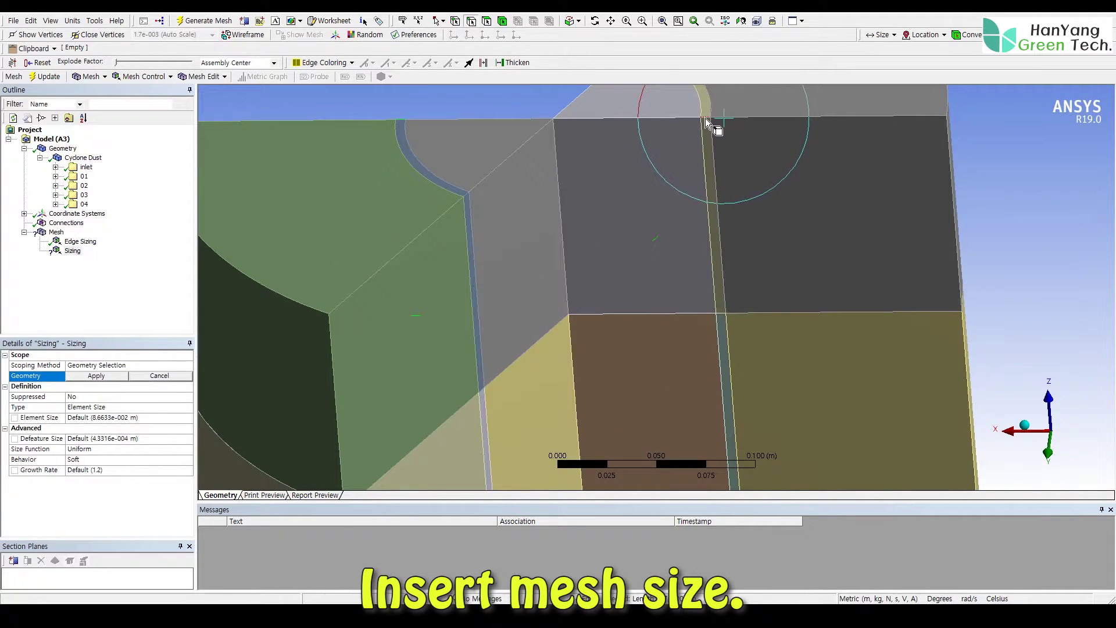
pyautogui.keyDown('ctrl'); pyautogui.click(466, 194); pyautogui.keyUp('ctrl')
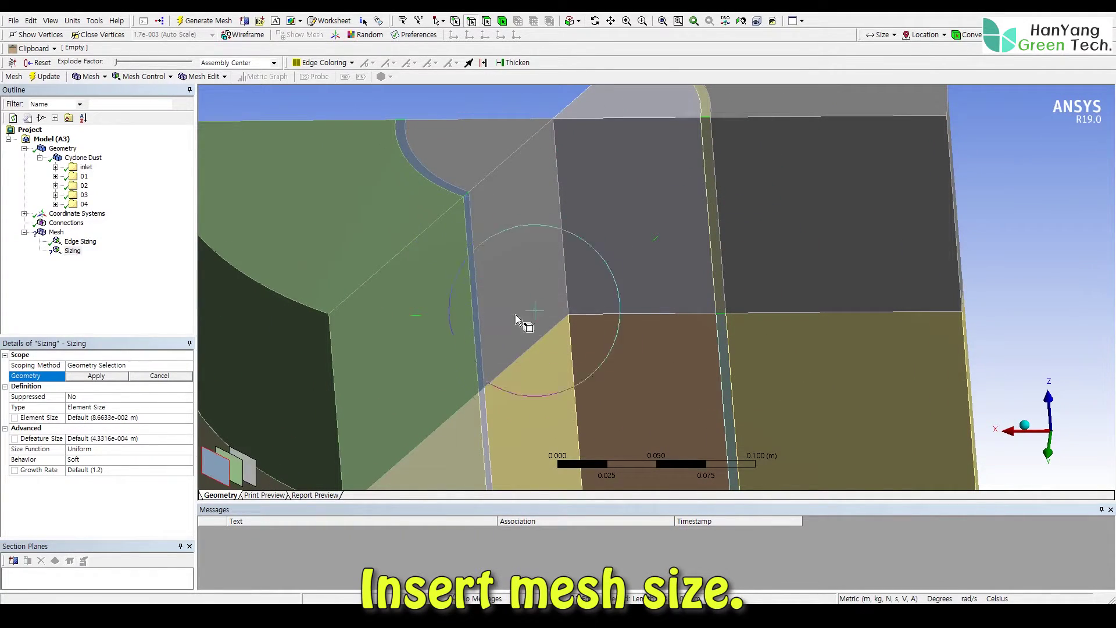
pyautogui.keyDown('ctrl'); pyautogui.click(484, 391); pyautogui.keyUp('ctrl')
# Add the short shell-thickness edges above and below the narrow layer on both opposite cut faces to the sizing selection.
pyautogui.keyDown('ctrl'); pyautogui.moveTo(555, 401); pyautogui.dragTo(550, 72, button='middle'); pyautogui.keyUp('ctrl')
pyautogui.keyDown('shift'); pyautogui.moveTo(617, 268); pyautogui.dragTo(618, 185, button='middle'); pyautogui.keyUp('shift')
pyautogui.keyDown('ctrl'); pyautogui.moveTo(618, 185); pyautogui.dragTo(625, 138, button='middle'); pyautogui.keyUp('ctrl')
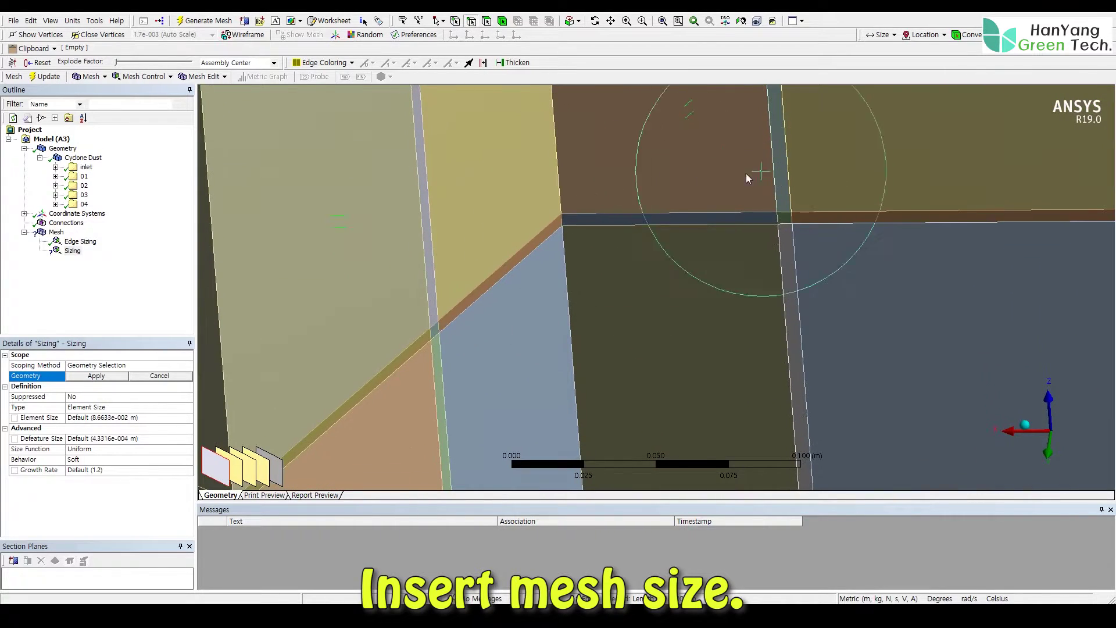
pyautogui.keyDown('ctrl'); pyautogui.click(783, 213); pyautogui.keyUp('ctrl')
pyautogui.keyDown('ctrl'); pyautogui.click(785, 224); pyautogui.keyUp('ctrl')
pyautogui.keyDown('ctrl'); pyautogui.click(435, 327); pyautogui.keyUp('ctrl')
pyautogui.keyDown('ctrl'); pyautogui.click(437, 336); pyautogui.keyUp('ctrl')
# Add the short shell-thickness edges at the cylinder-to-cone junction on both visible cut faces to the sizing selection.
pyautogui.keyDown('shift'); pyautogui.moveTo(613, 323); pyautogui.dragTo(623, 407, button='middle'); pyautogui.keyUp('shift')
pyautogui.keyDown('ctrl'); pyautogui.moveTo(623, 407); pyautogui.dragTo(644, 209, button='middle'); pyautogui.keyUp('ctrl')
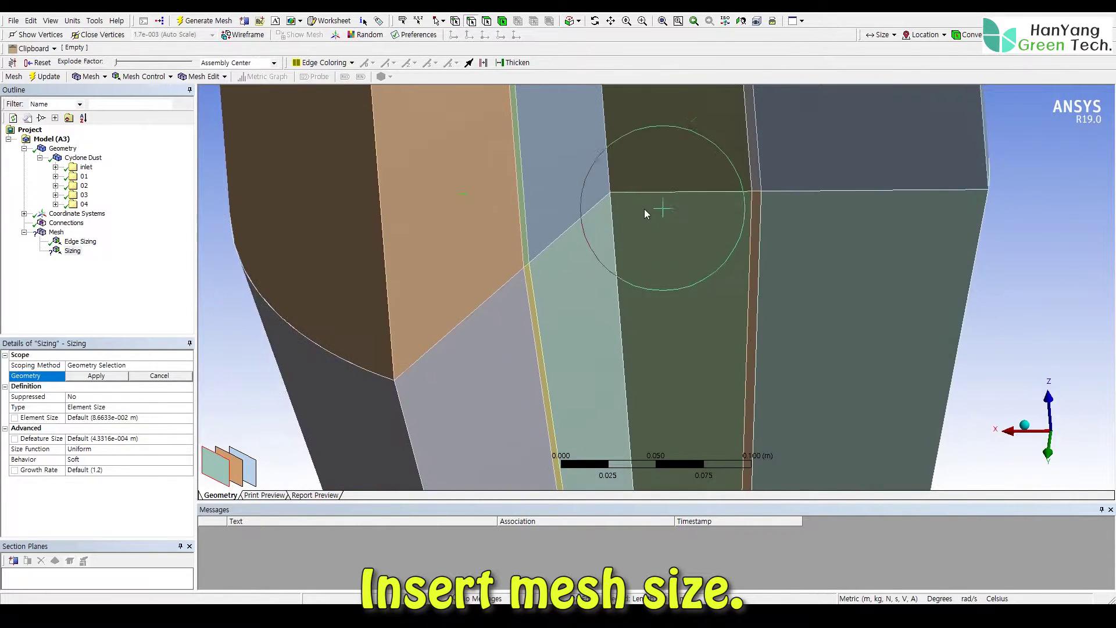
pyautogui.keyDown('ctrl'); pyautogui.click(757, 192); pyautogui.keyUp('ctrl')
pyautogui.keyDown('ctrl'); pyautogui.click(527, 266); pyautogui.keyUp('ctrl')
# Add the short shell-thickness edges at the cone's lower end and the outlet bottom, and apply the selection as the sizing scope.
pyautogui.keyDown('ctrl'); pyautogui.moveTo(645, 477); pyautogui.dragTo(628, 114, button='middle'); pyautogui.keyUp('ctrl')
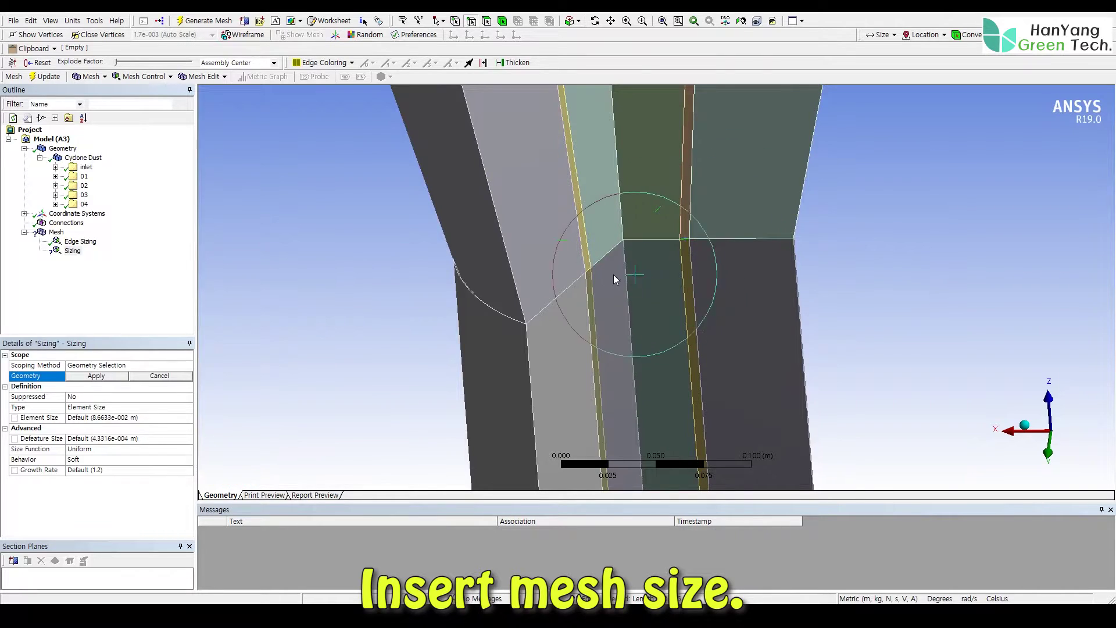
pyautogui.scroll(3, 588, 269)
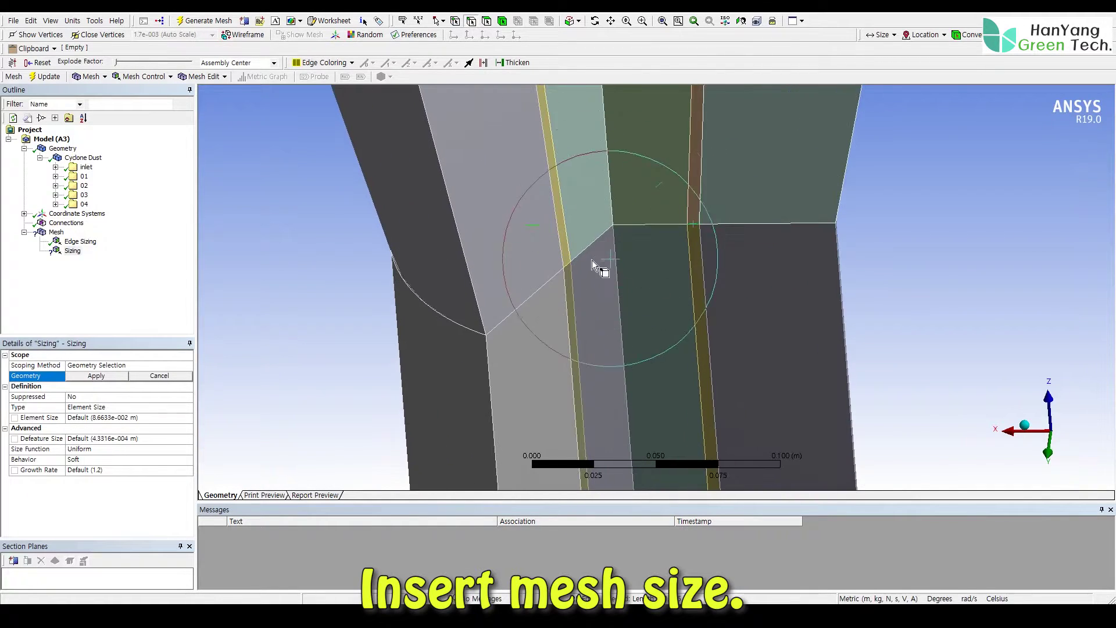
pyautogui.scroll(-7, 642, 349)
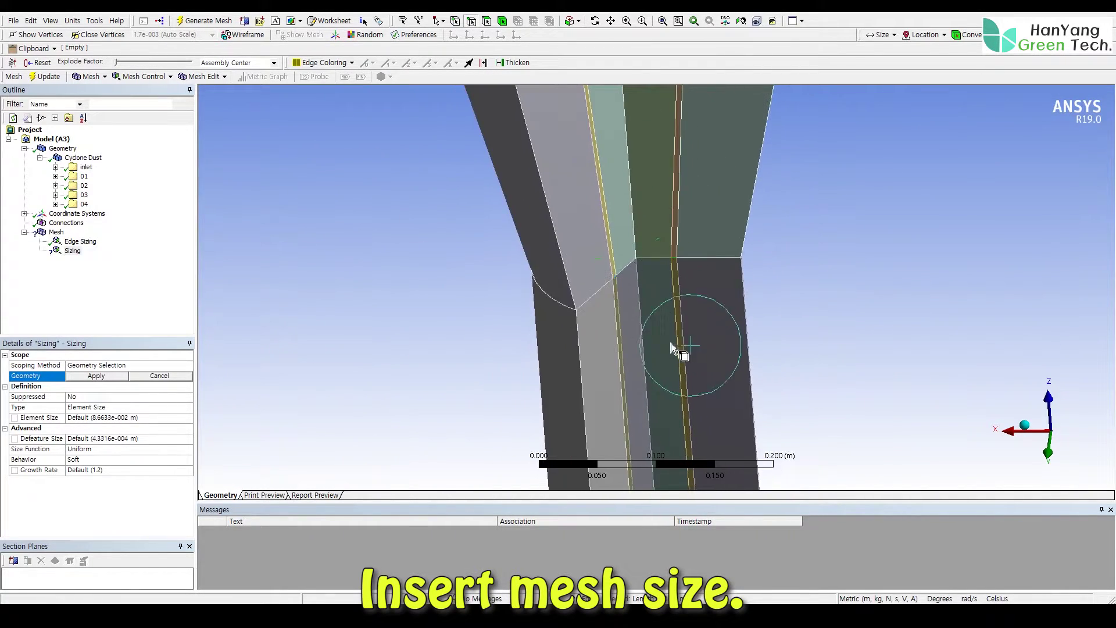
pyautogui.keyDown('ctrl'); pyautogui.moveTo(668, 454); pyautogui.dragTo(639, 229, button='middle'); pyautogui.keyUp('ctrl')
pyautogui.scroll(2, 635, 292)
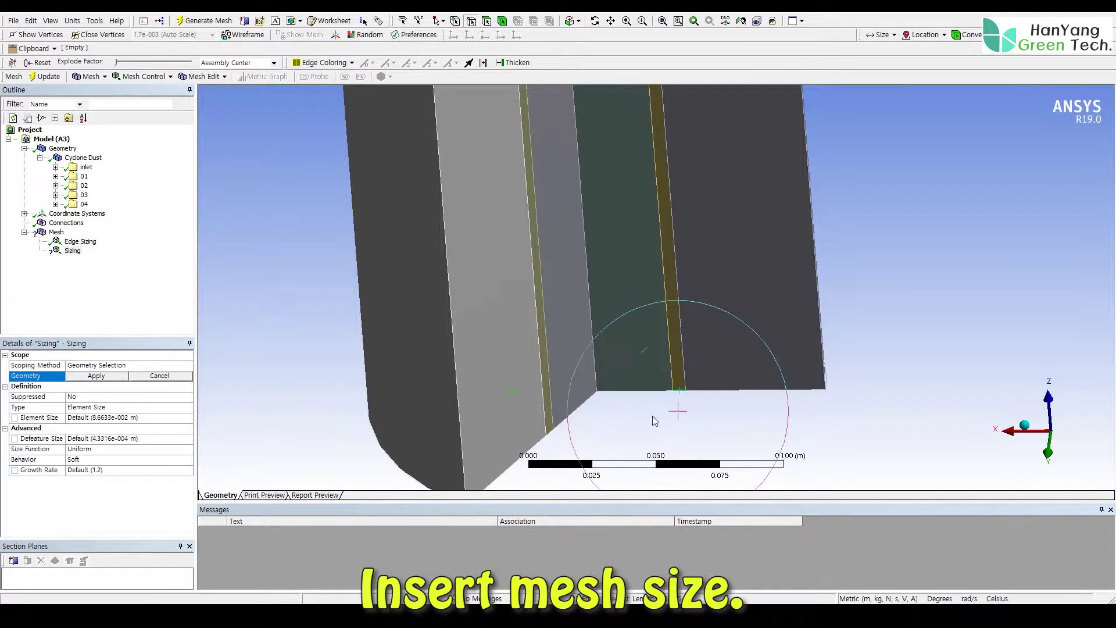
pyautogui.click(113, 375)
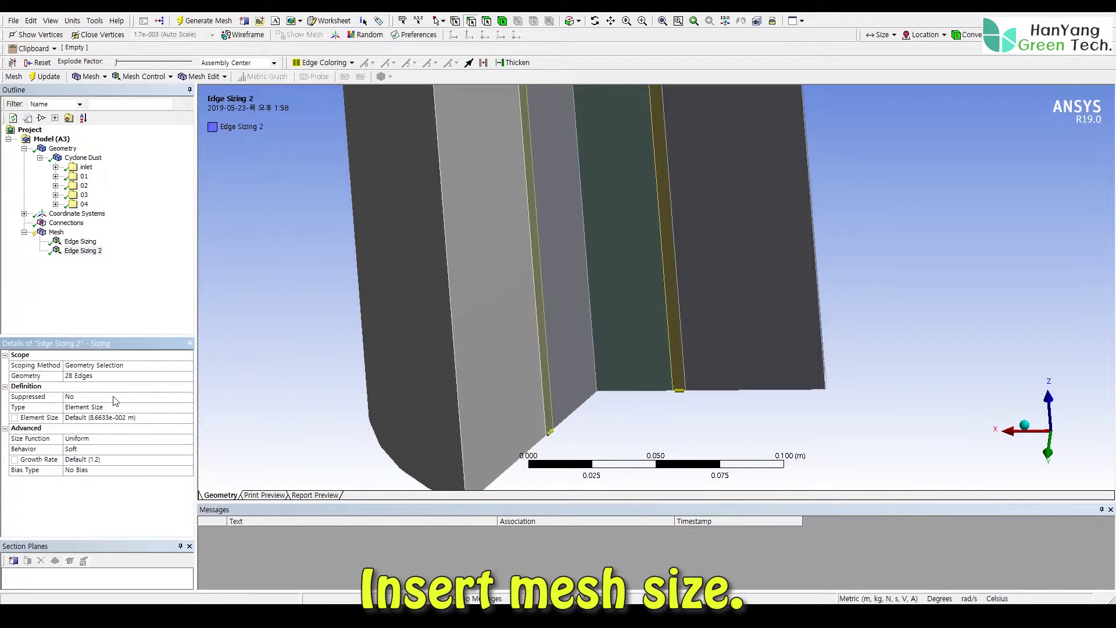
# Define the second edge sizing by number of divisions, with 2 divisions and Hard behavior.
pyautogui.click(187, 407)
pyautogui.click(90, 419)
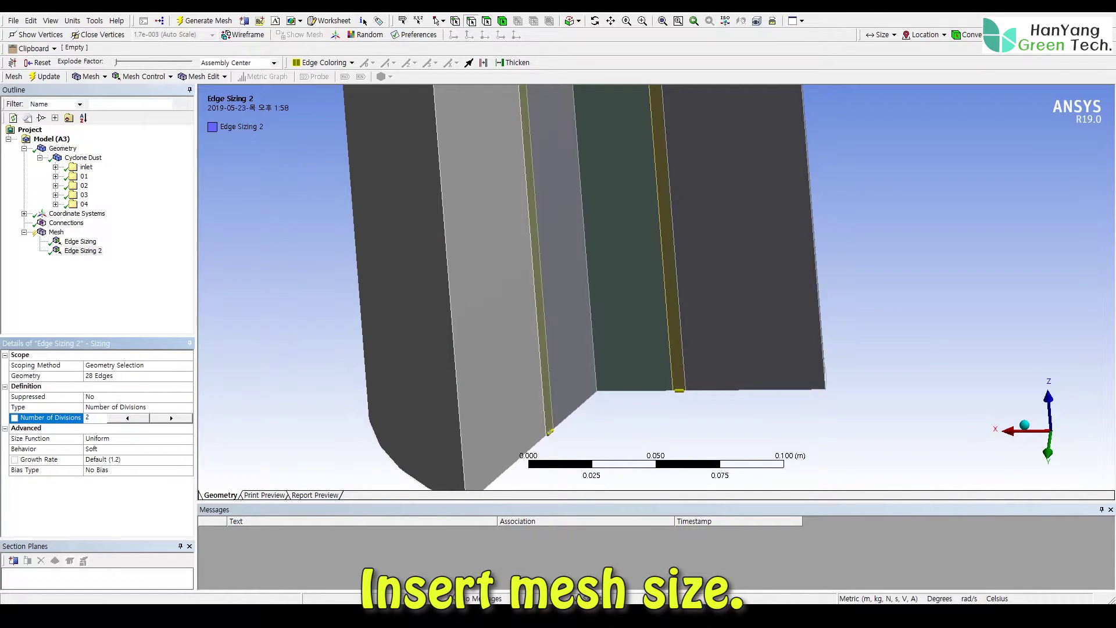
pyautogui.click(188, 448)
pyautogui.click(105, 469)
# Insert a third sizing control under the mesh, with the cyclone sectors shown in top view for edge selection.
pyautogui.scroll(-4, 603, 333)
pyautogui.moveTo(644, 371); pyautogui.dragTo(662, 290, button='middle')
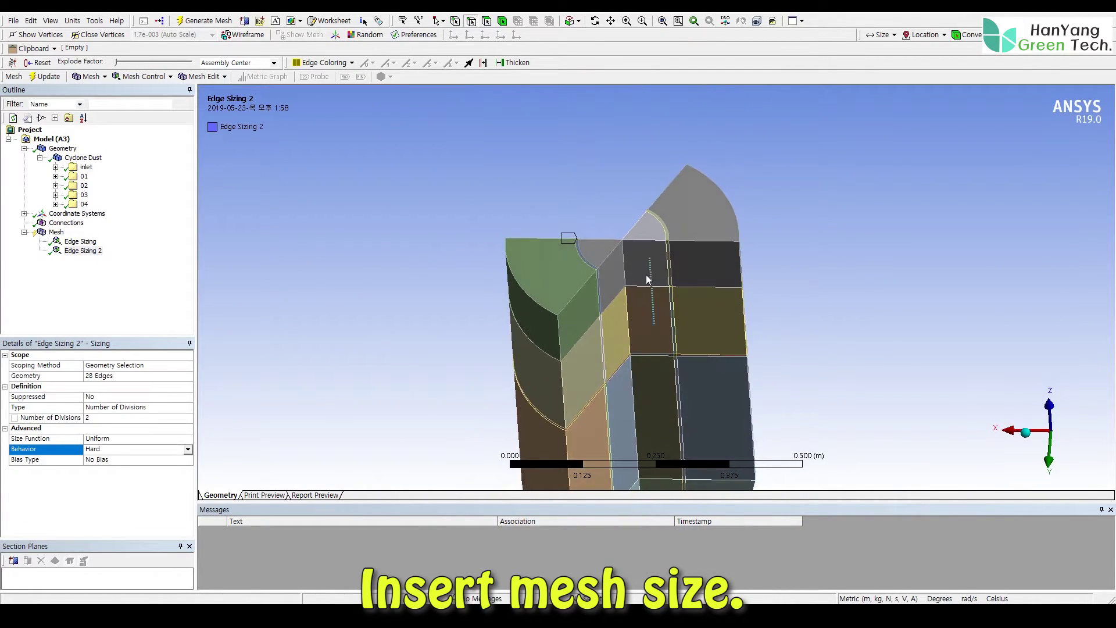
pyautogui.click(1047, 405)
pyautogui.click(56, 232)
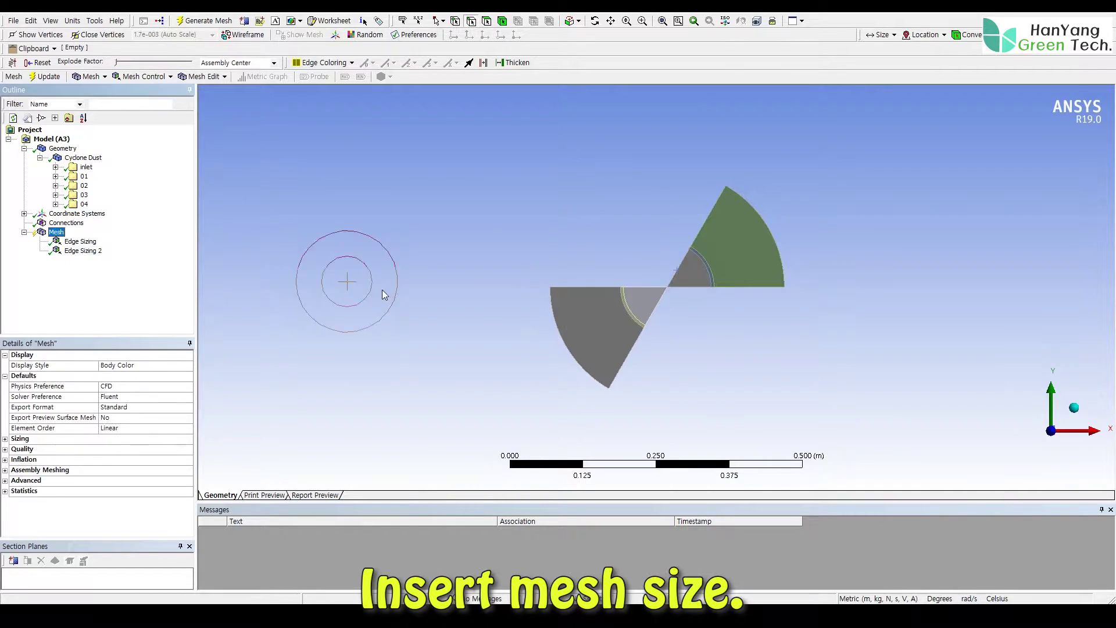
pyautogui.scroll(10, 711, 343)
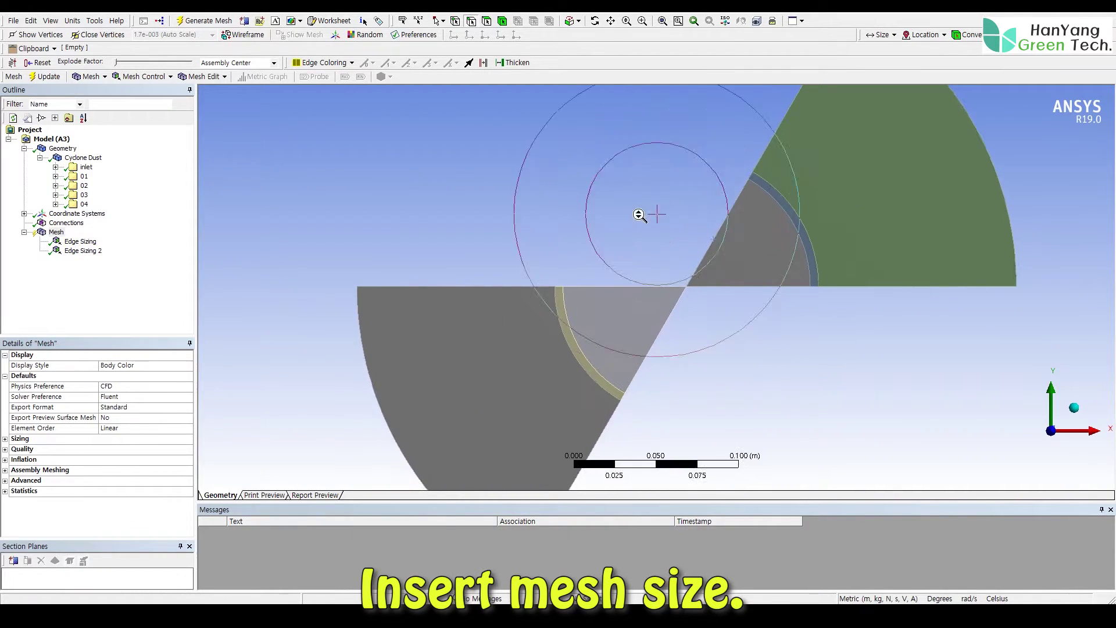
pyautogui.rightClick(52, 233)
pyautogui.moveTo(146, 239)
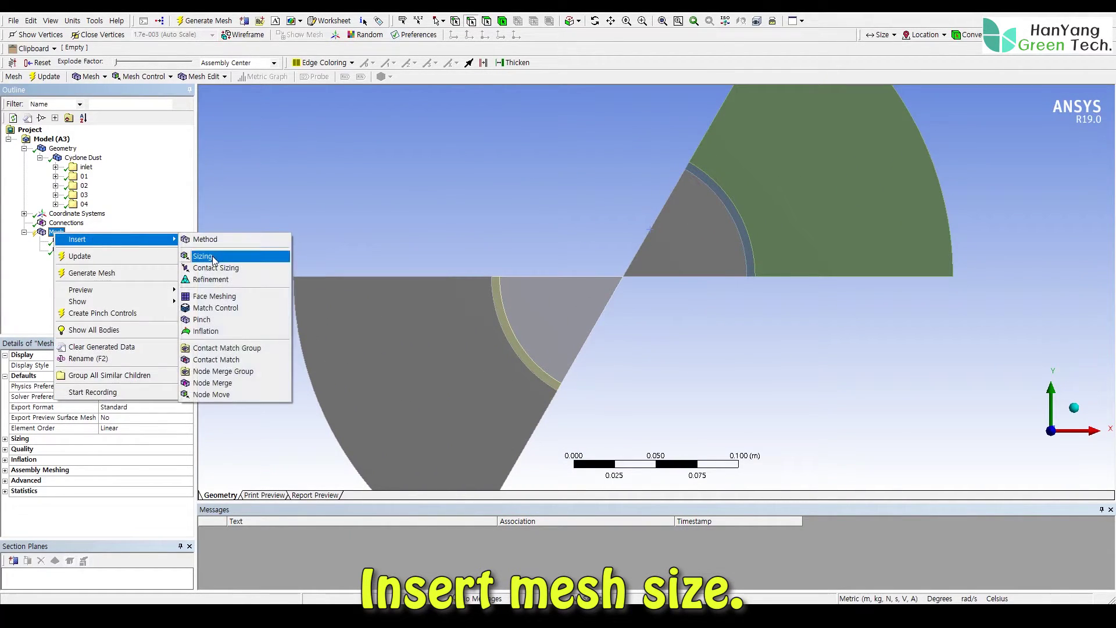
pyautogui.click(221, 257)
pyautogui.scroll(2, 640, 293)
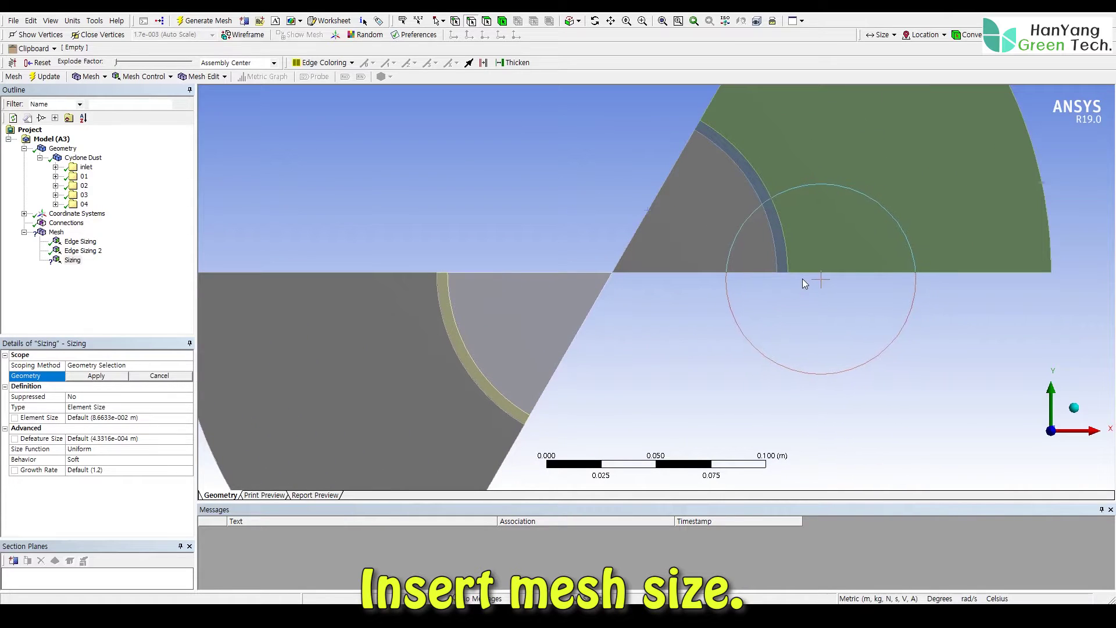